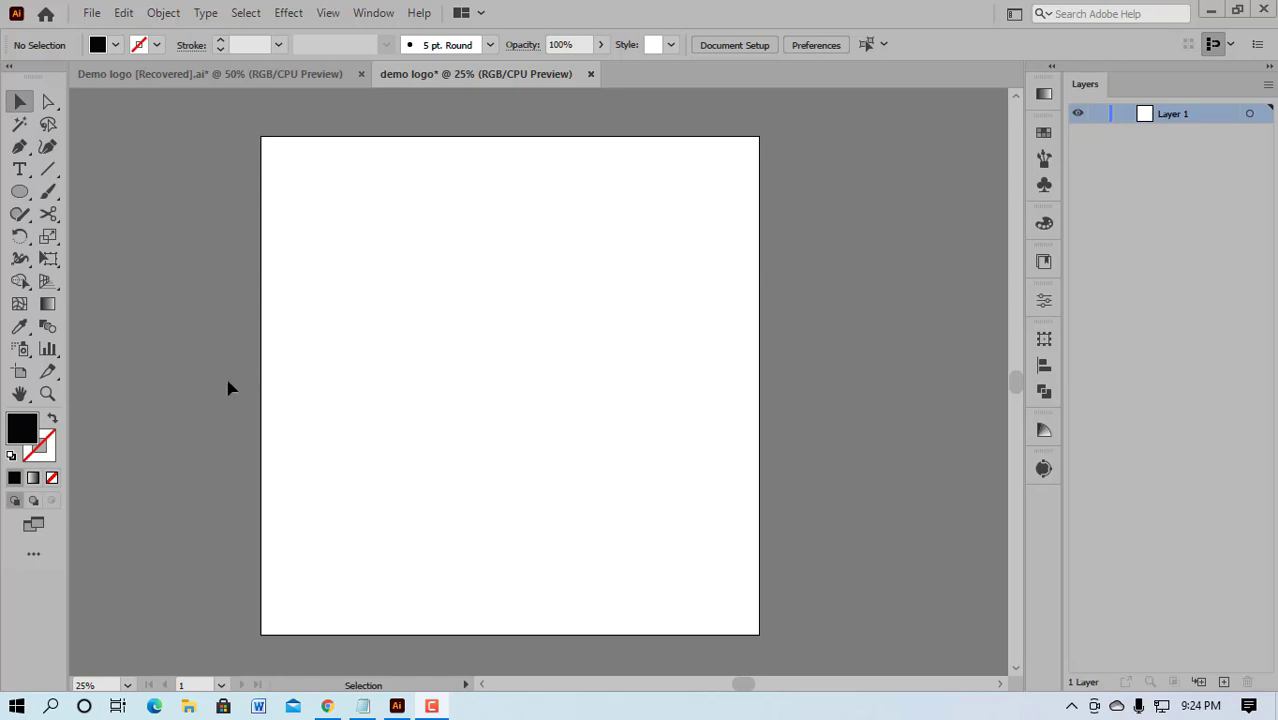
Step: Draw a small black circle, about 30 px across, on the artboard's left edge with the Ellipse Tool
{"action": "left_click", "coordinate": [19, 191]}
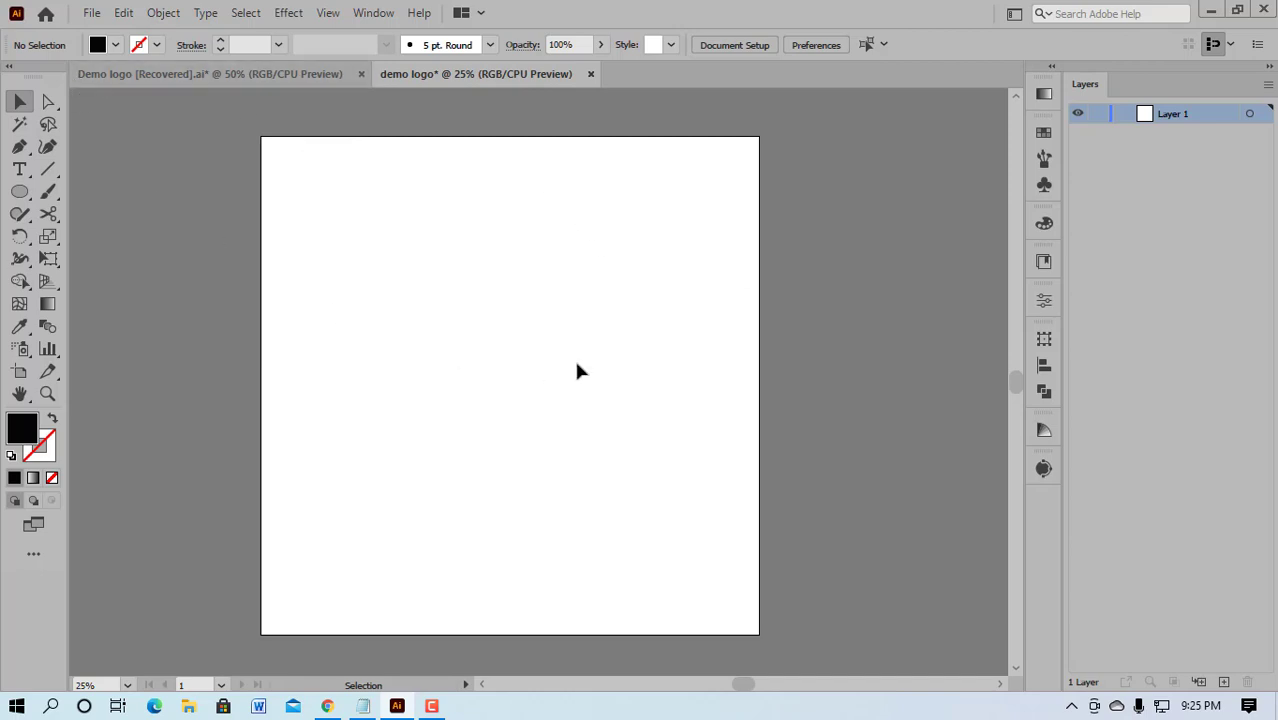
{"action": "left_click", "coordinate": [19, 191]}
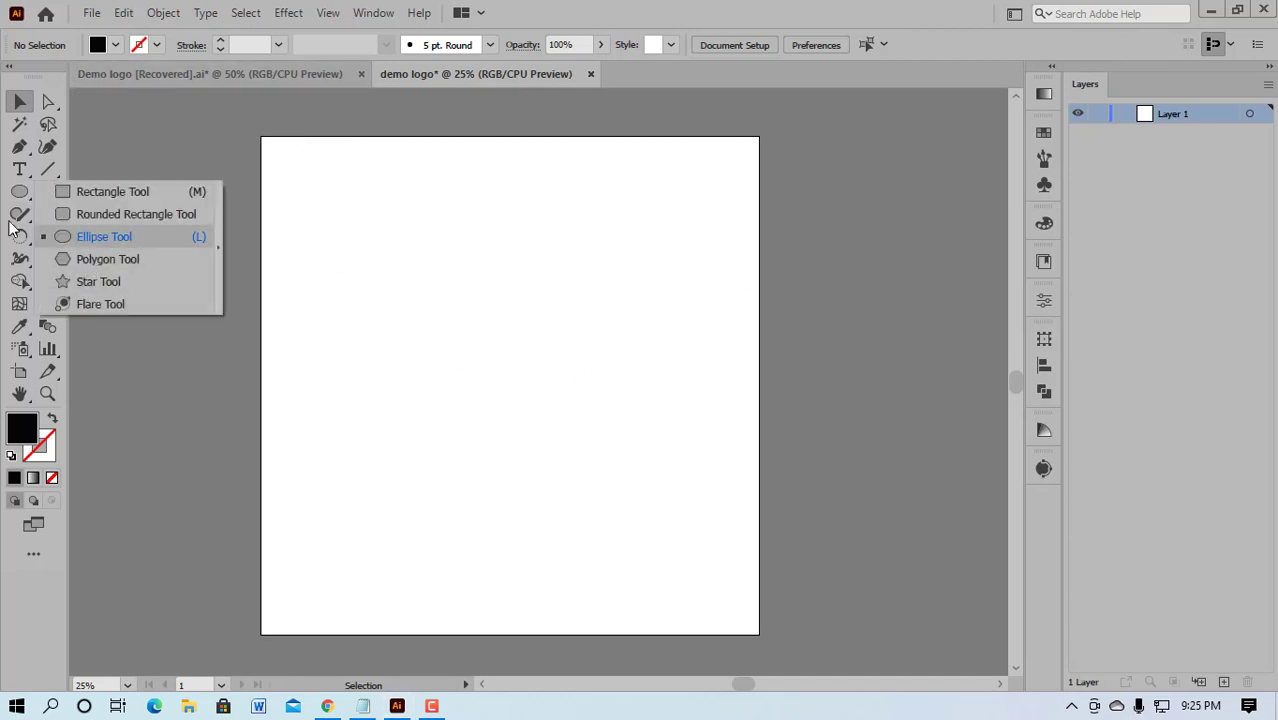
{"action": "left_click", "coordinate": [92, 236]}
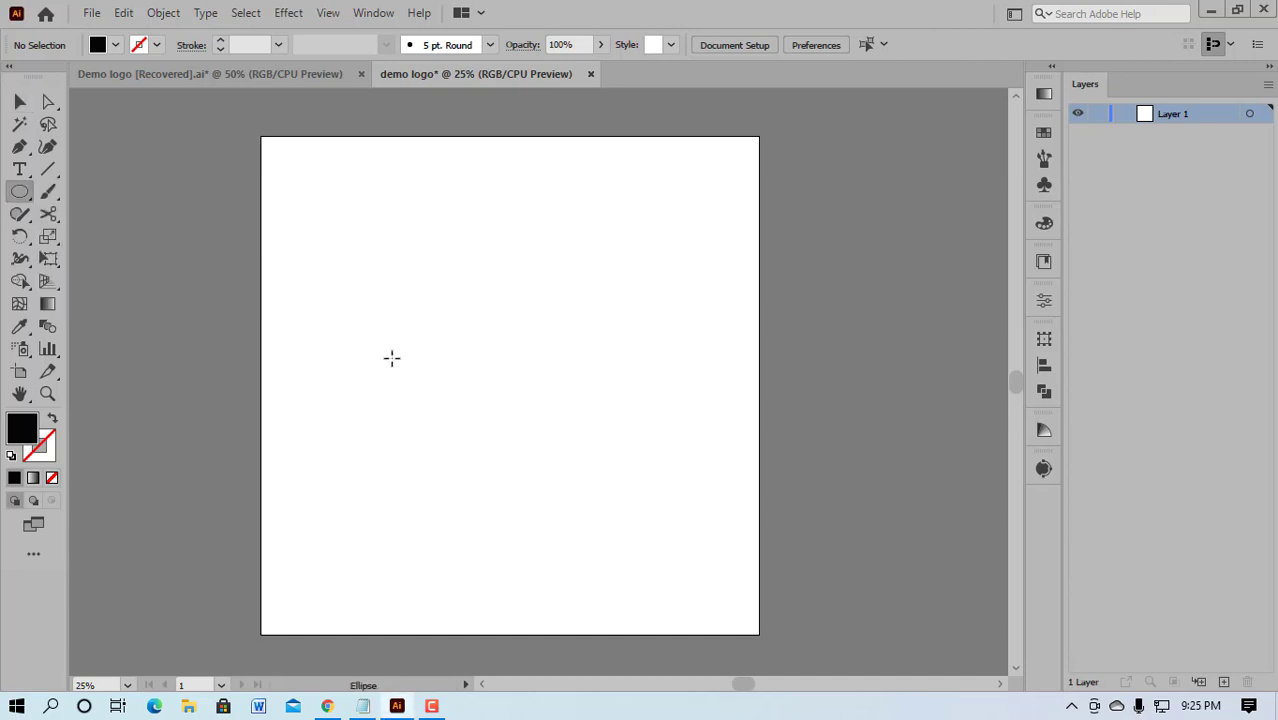
{"action": "scroll", "coordinate": [334, 308], "scroll_direction": "up", "scroll_amount": 2}
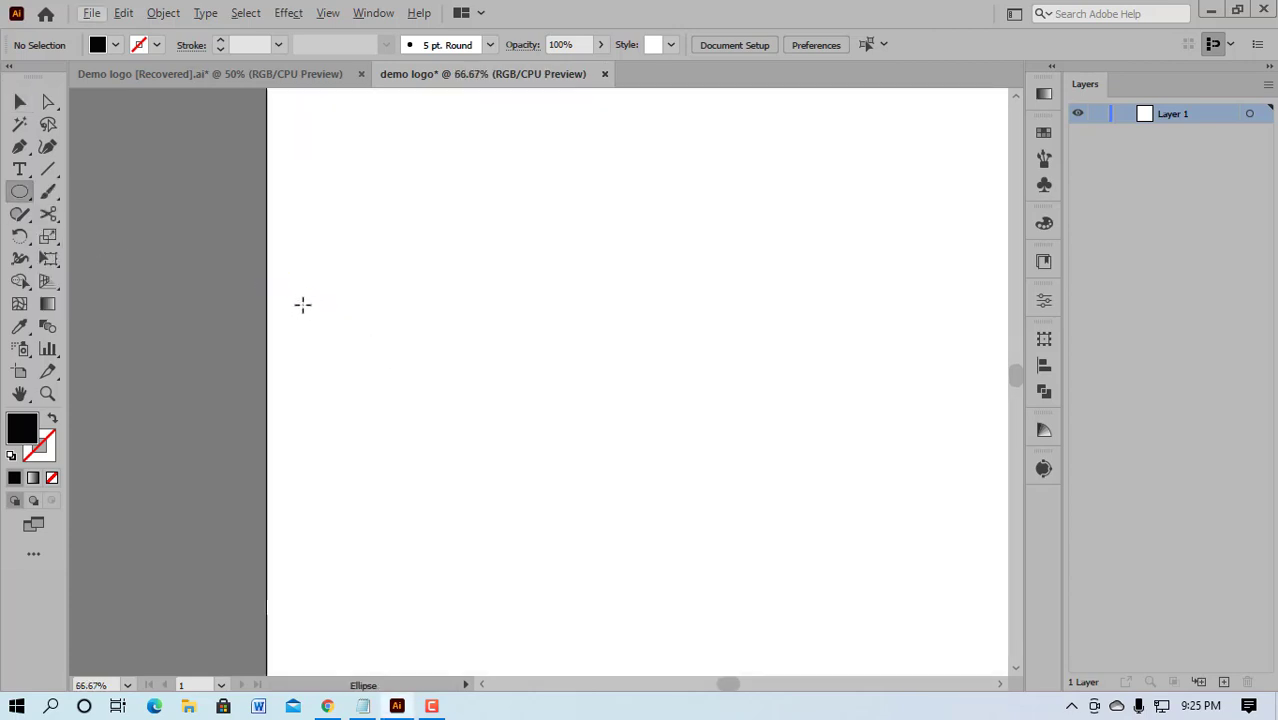
{"action": "scroll", "coordinate": [288, 325], "scroll_direction": "up", "scroll_amount": 1}
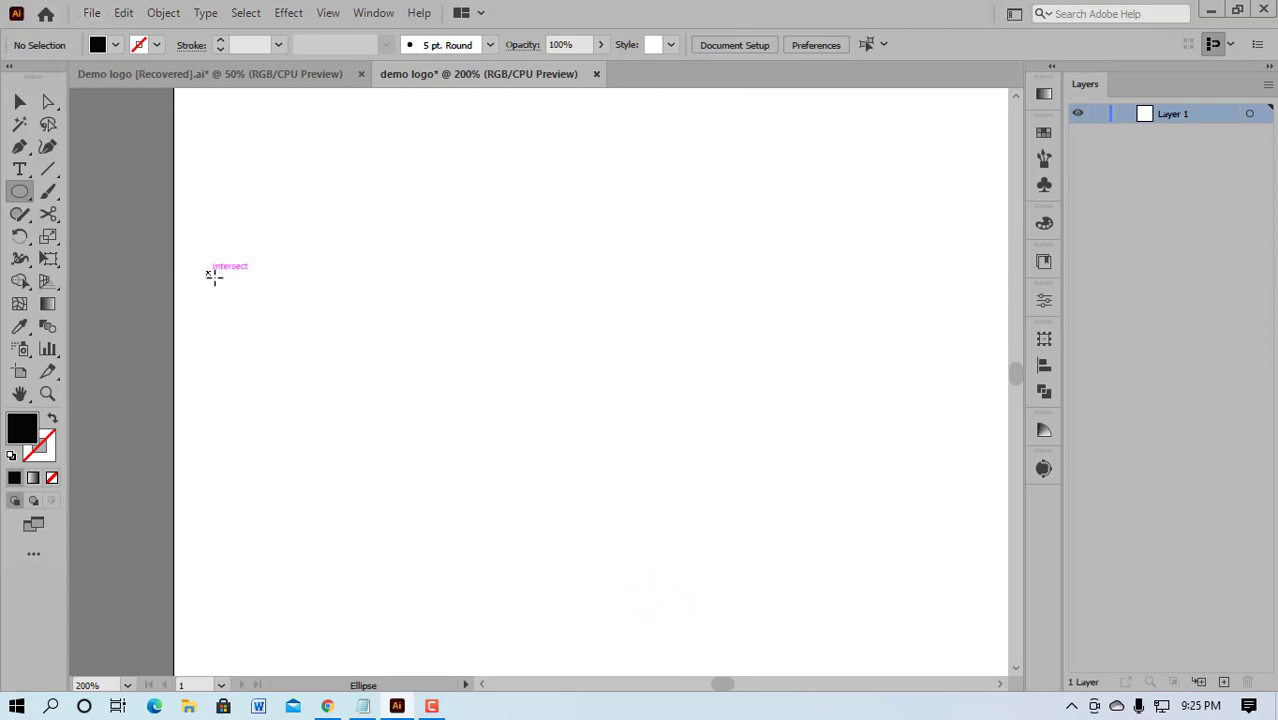
{"action": "left_click_drag", "start_coordinate": [214, 278], "coordinate": [236, 306]}
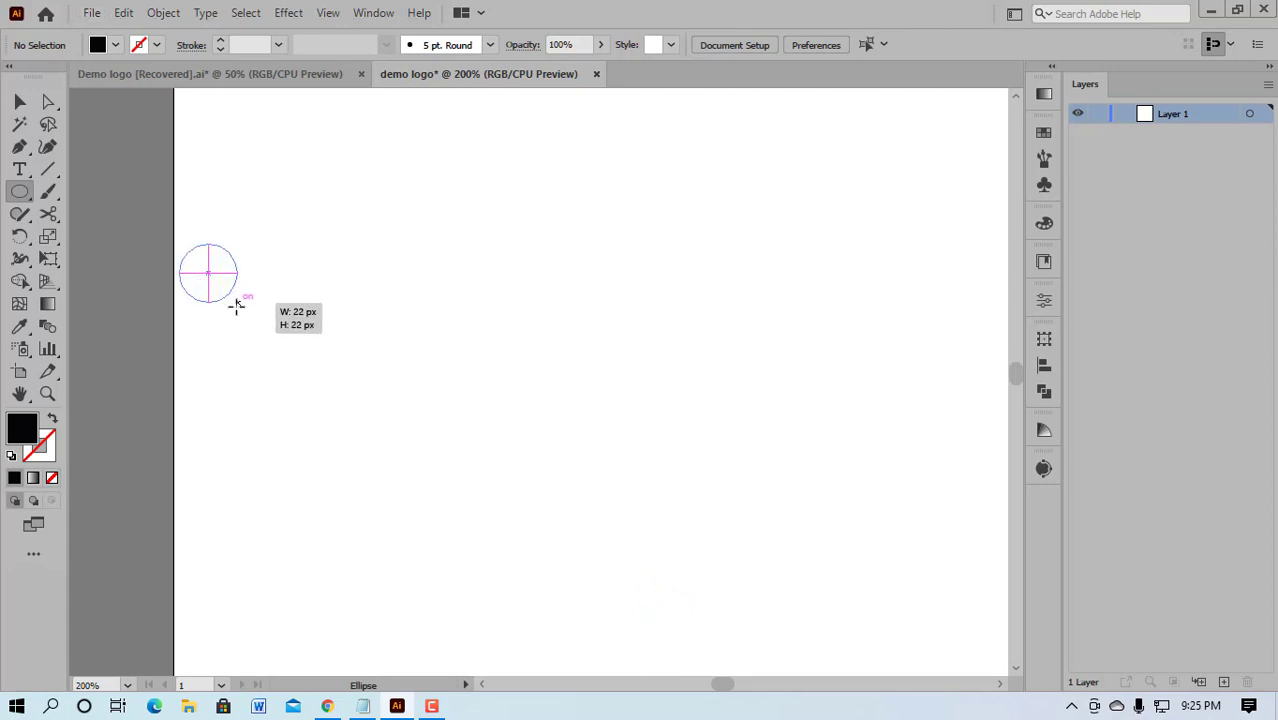
{"action": "left_click_drag", "start_coordinate": [236, 306], "coordinate": [244, 310]}
Step: Switch to the Selection tool and bring the circle on the left edge into view
{"action": "left_click", "coordinate": [20, 101]}
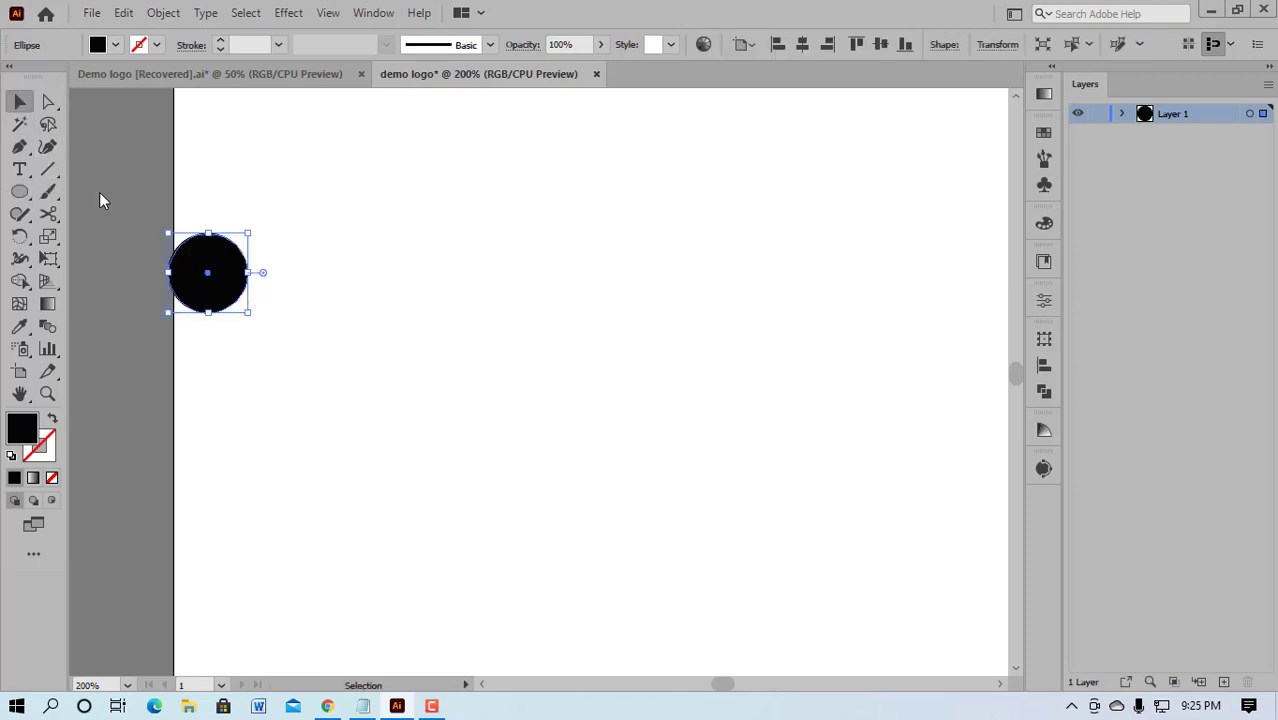
{"action": "scroll", "coordinate": [376, 332], "scroll_direction": "down", "scroll_amount": 4, "text": "alt"}
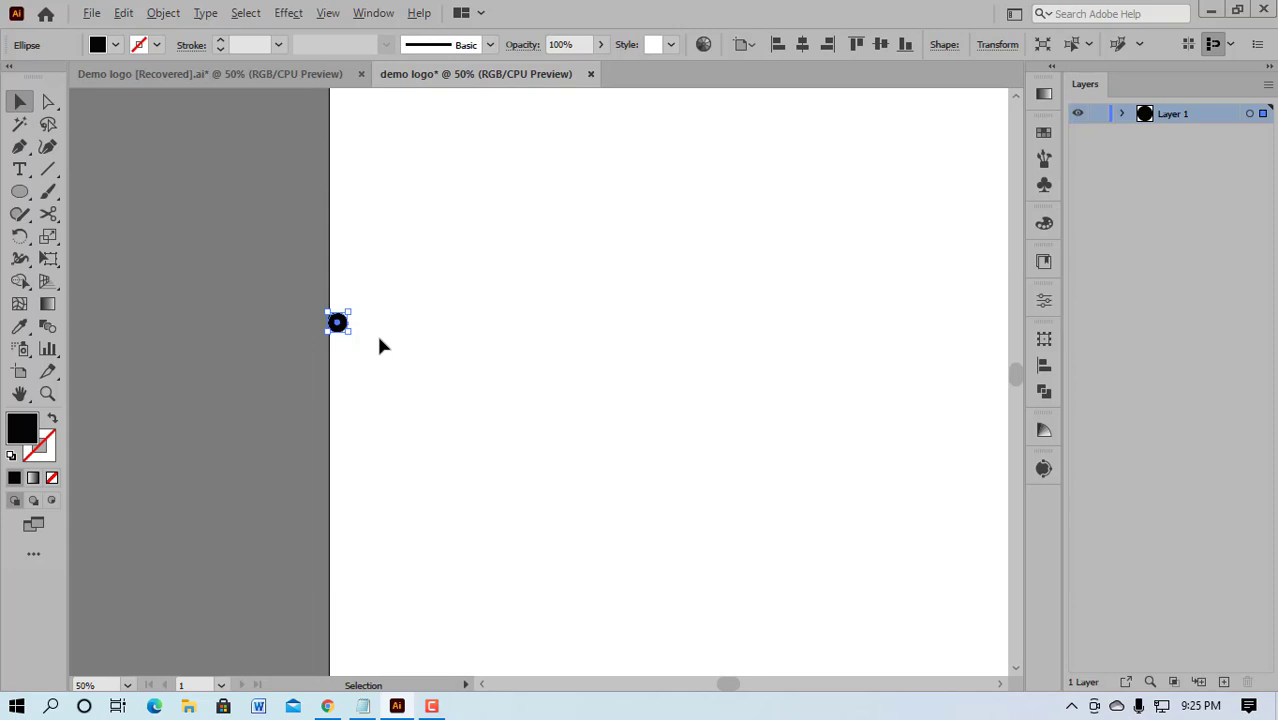
{"action": "scroll", "coordinate": [380, 345], "scroll_direction": "down", "scroll_amount": 1, "text": "alt"}
{"action": "scroll", "coordinate": [426, 371], "scroll_direction": "right", "scroll_amount": 2}
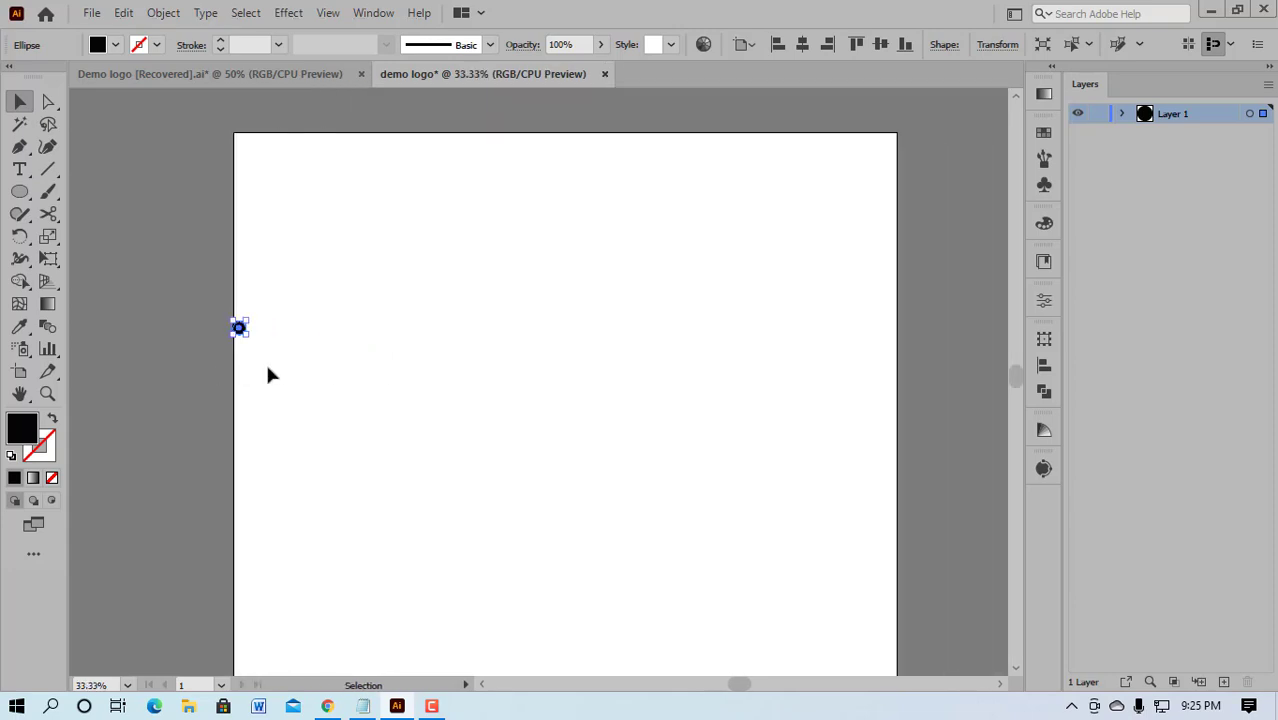
{"action": "scroll", "coordinate": [279, 334], "scroll_direction": "up", "scroll_amount": 2, "text": "alt"}
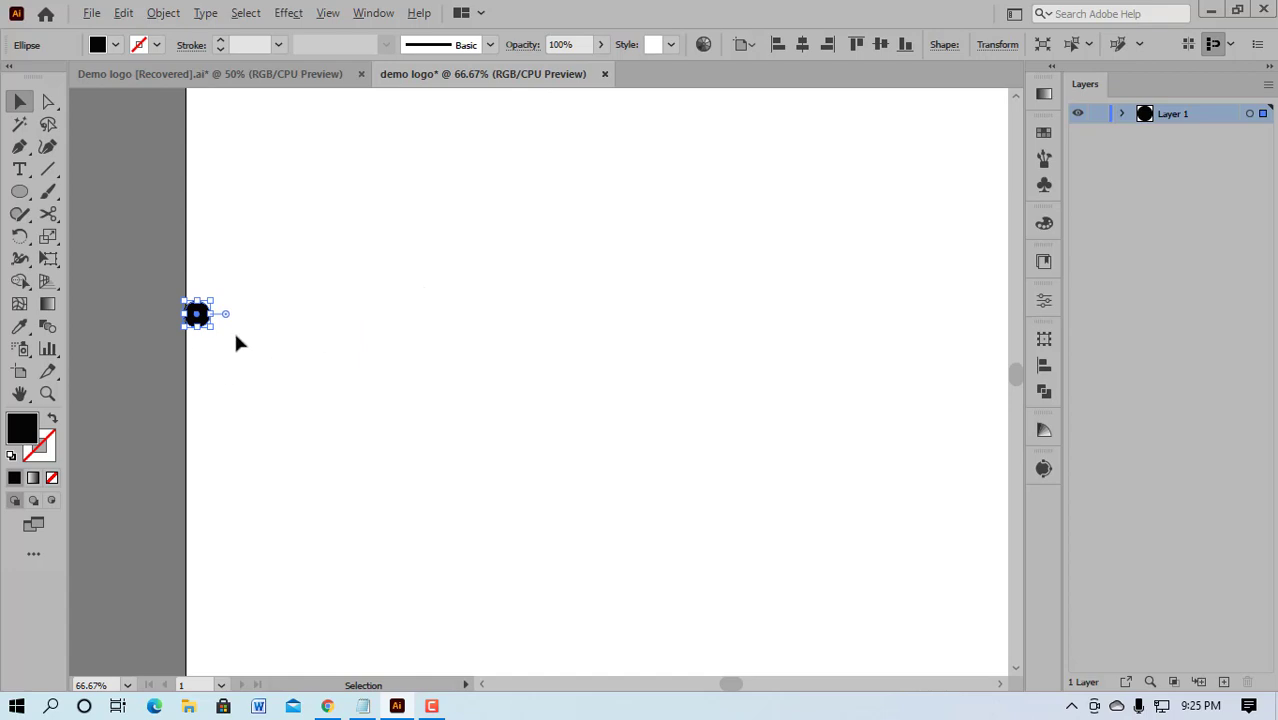
{"action": "scroll", "coordinate": [236, 343], "scroll_direction": "up", "scroll_amount": 3, "text": "alt"}
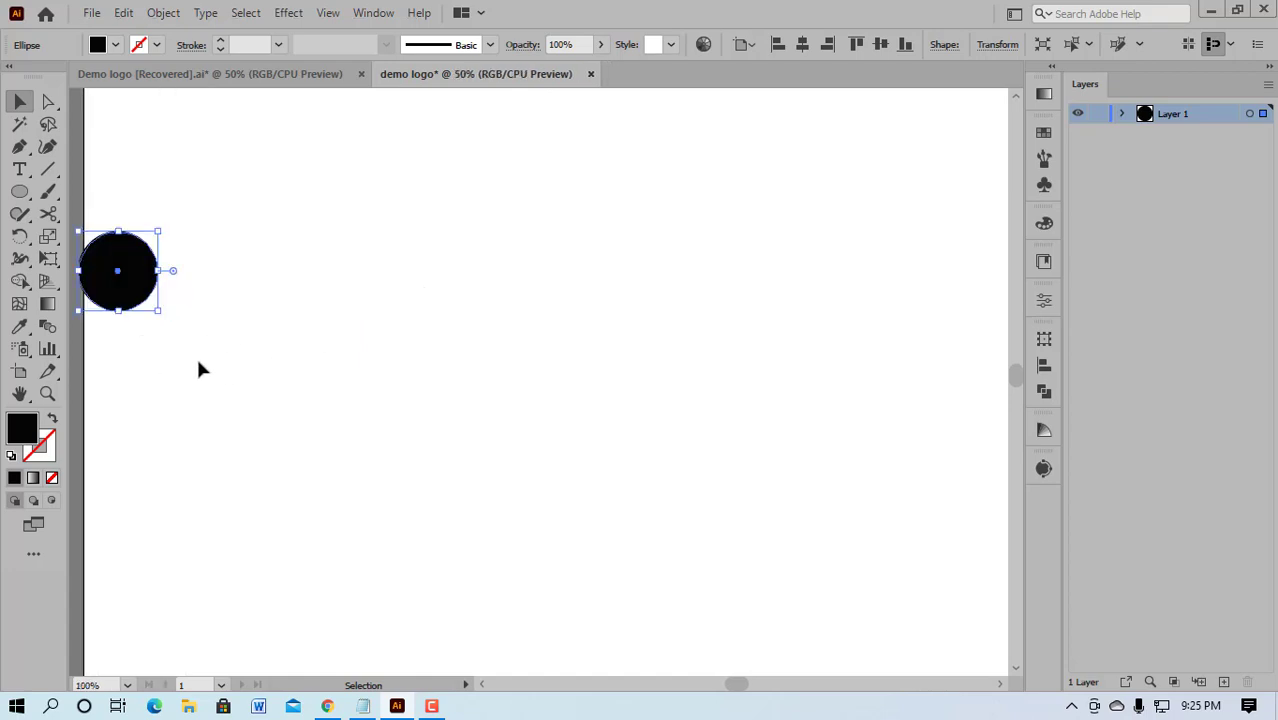
{"action": "scroll", "coordinate": [200, 362], "scroll_direction": "down", "scroll_amount": 3, "text": "alt"}
{"action": "scroll", "coordinate": [200, 362], "scroll_direction": "down", "scroll_amount": 3, "text": "alt"}
{"action": "scroll", "coordinate": [190, 369], "scroll_direction": "up", "scroll_amount": 3, "text": "alt"}
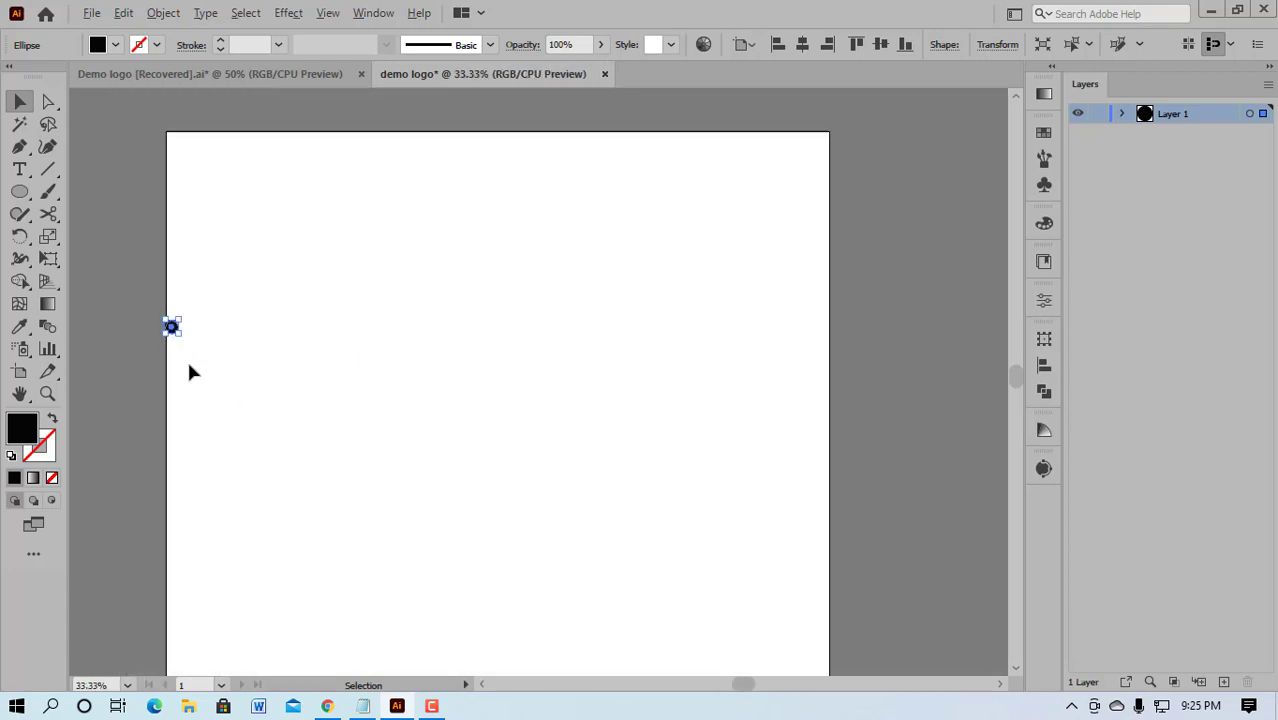
Step: Resize the circle to about 54 px from a corner handle, then deselect it
{"action": "left_click_drag", "start_coordinate": [181, 334], "coordinate": [187, 340]}
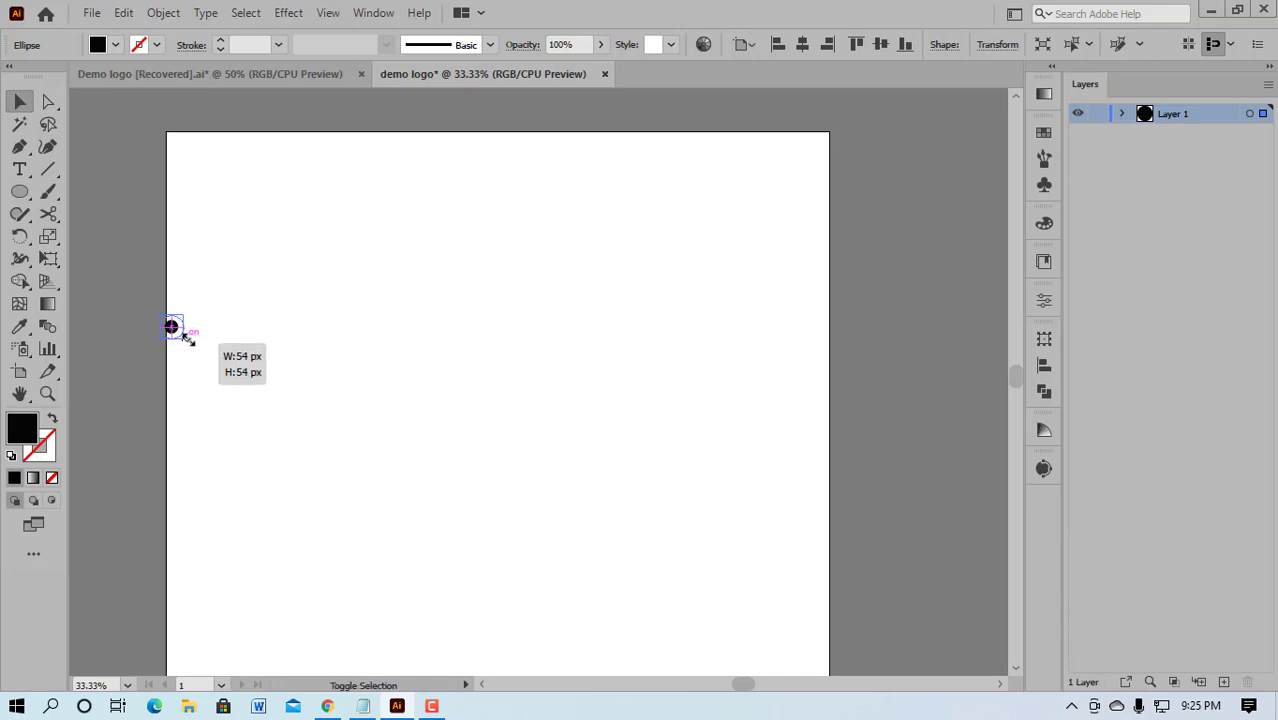
{"action": "left_click", "coordinate": [224, 358]}
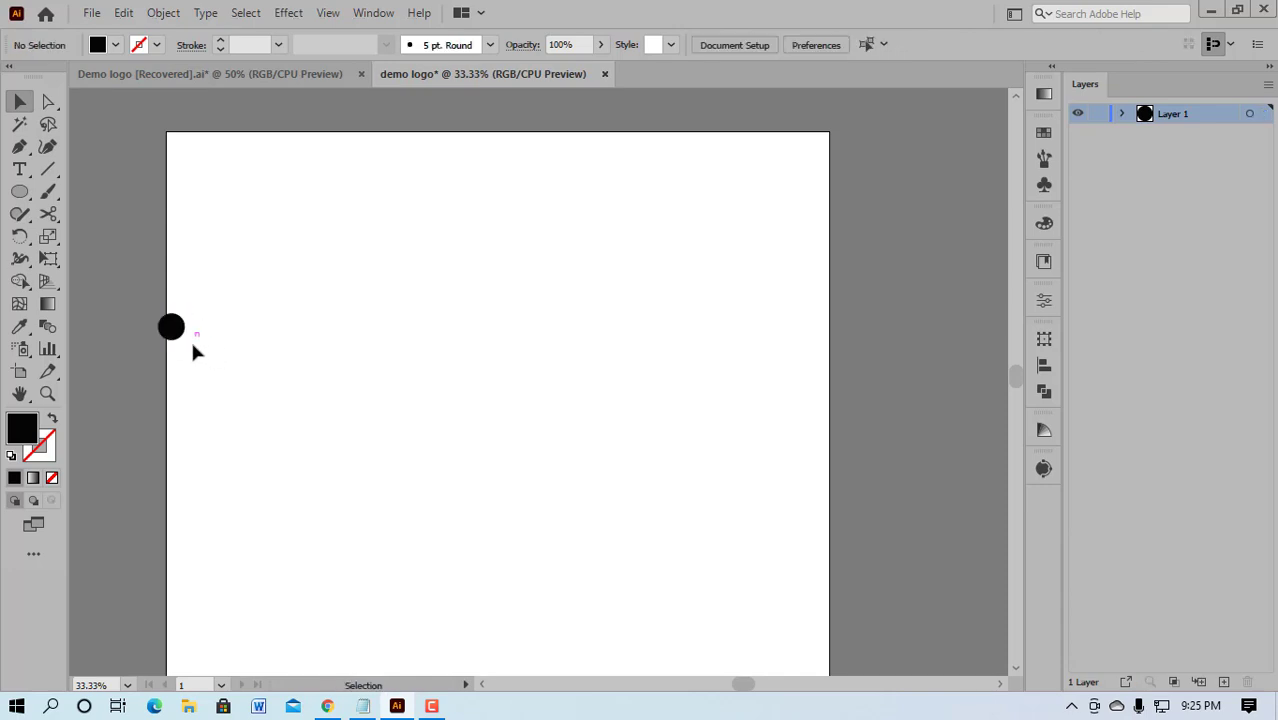
{"action": "scroll", "coordinate": [171, 337], "scroll_direction": "up", "scroll_amount": 1, "text": "alt"}
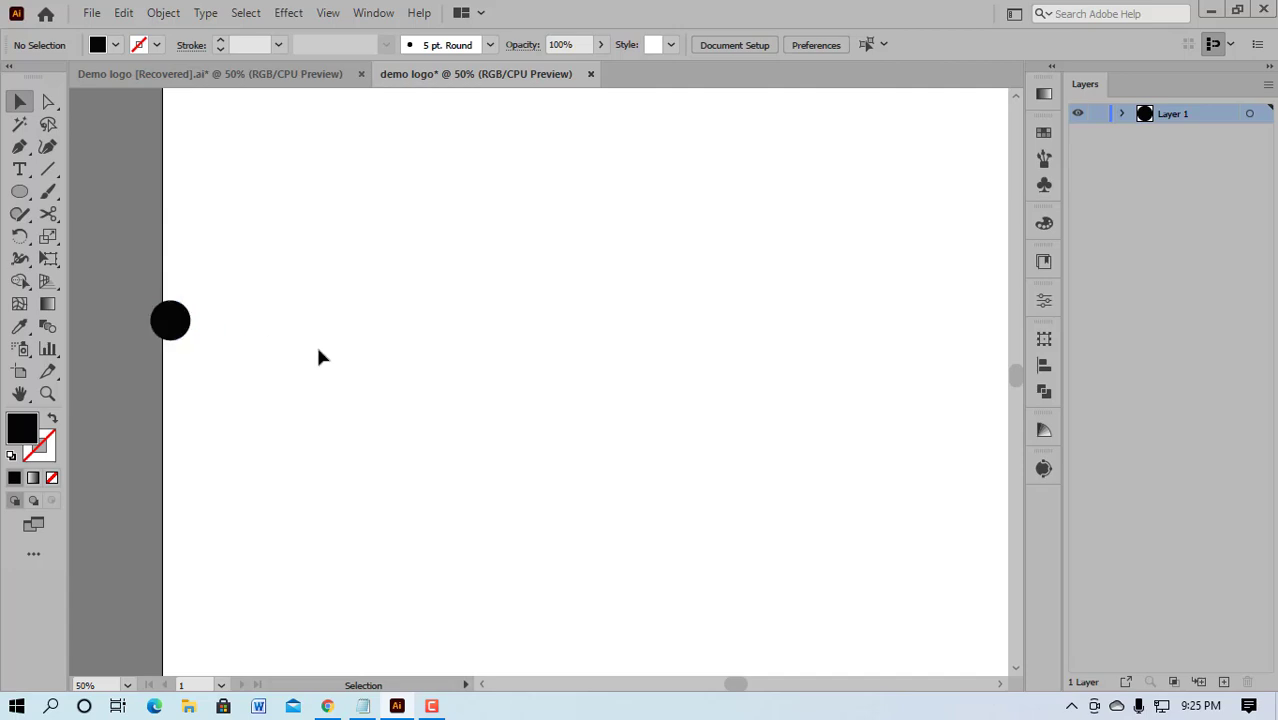
{"action": "scroll", "coordinate": [320, 357], "scroll_direction": "down", "scroll_amount": 1, "text": "alt"}
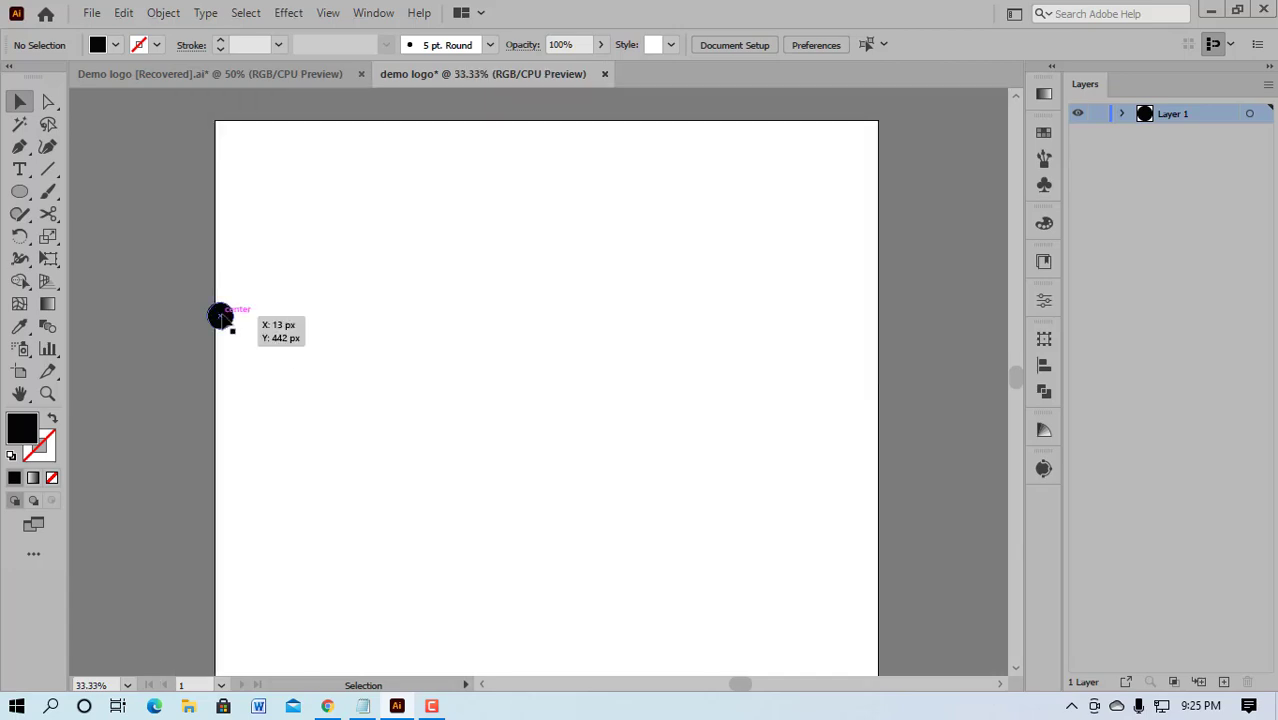
{"action": "key", "text": "shift"}
Step: Copy the 54 px circle straight across to the artboard's right edge, undoing a stray first move
{"action": "left_click_drag", "start_coordinate": [221, 316], "coordinate": [840, 322], "text": "alt+shift"}
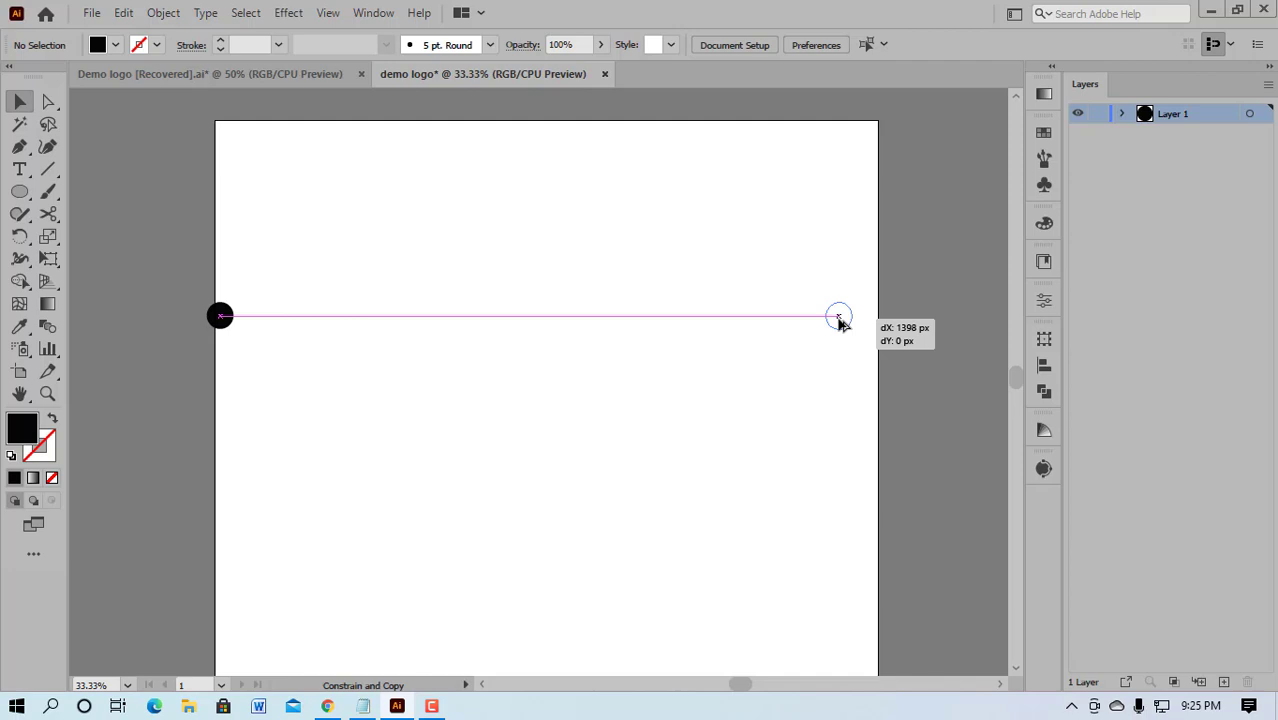
{"action": "left_click_drag", "start_coordinate": [840, 322], "coordinate": [840, 320]}
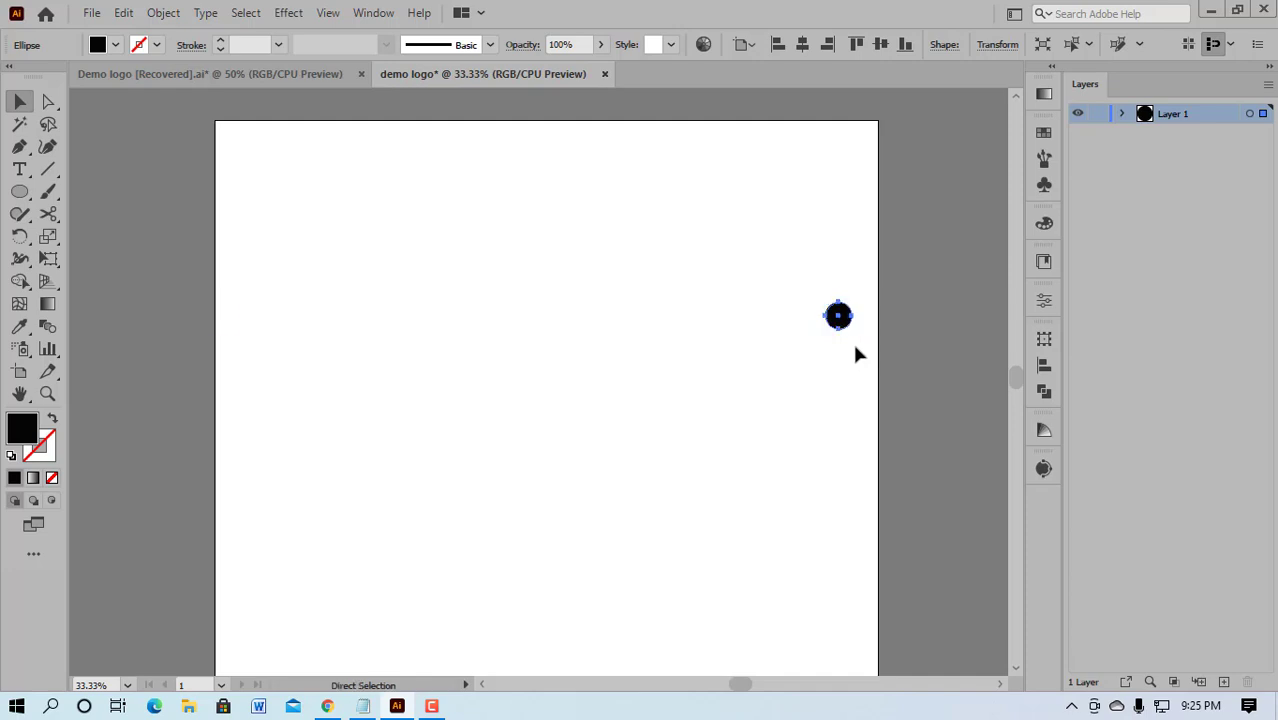
{"action": "key", "text": "ctrl+z"}
{"action": "left_click_drag", "start_coordinate": [220, 318], "coordinate": [641, 345]}
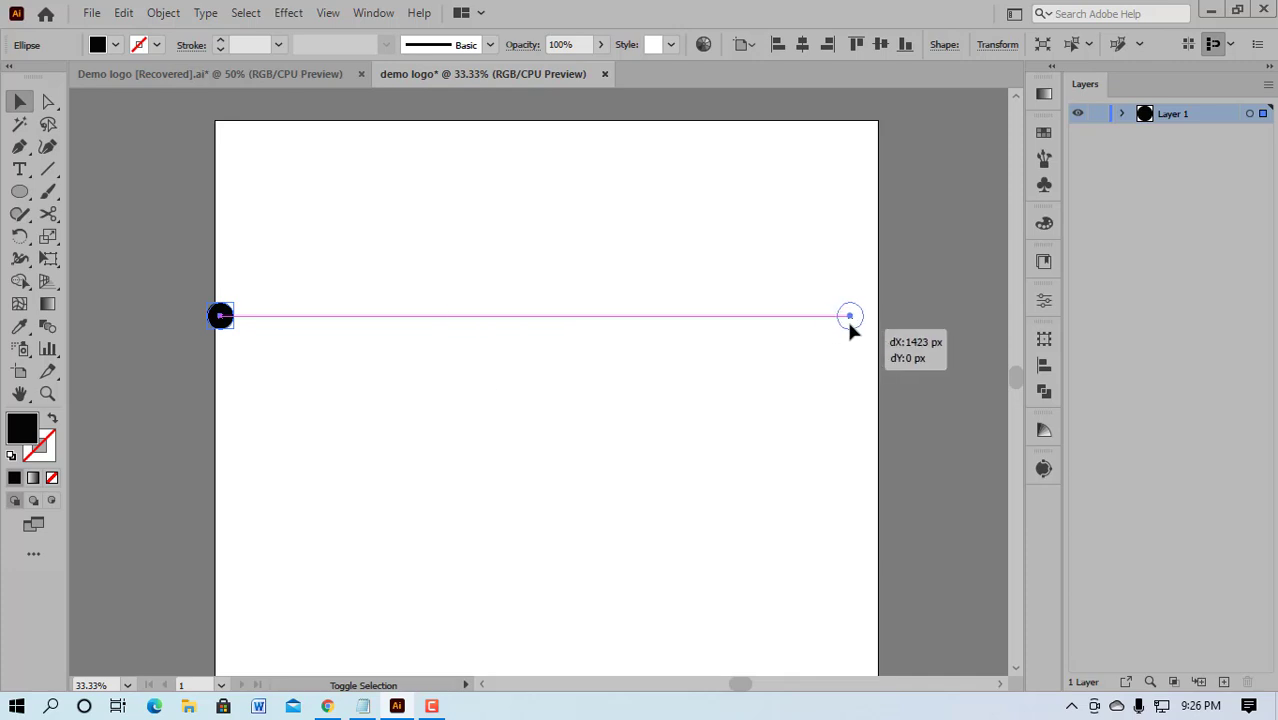
{"action": "left_click_drag", "start_coordinate": [818, 333], "coordinate": [846, 318]}
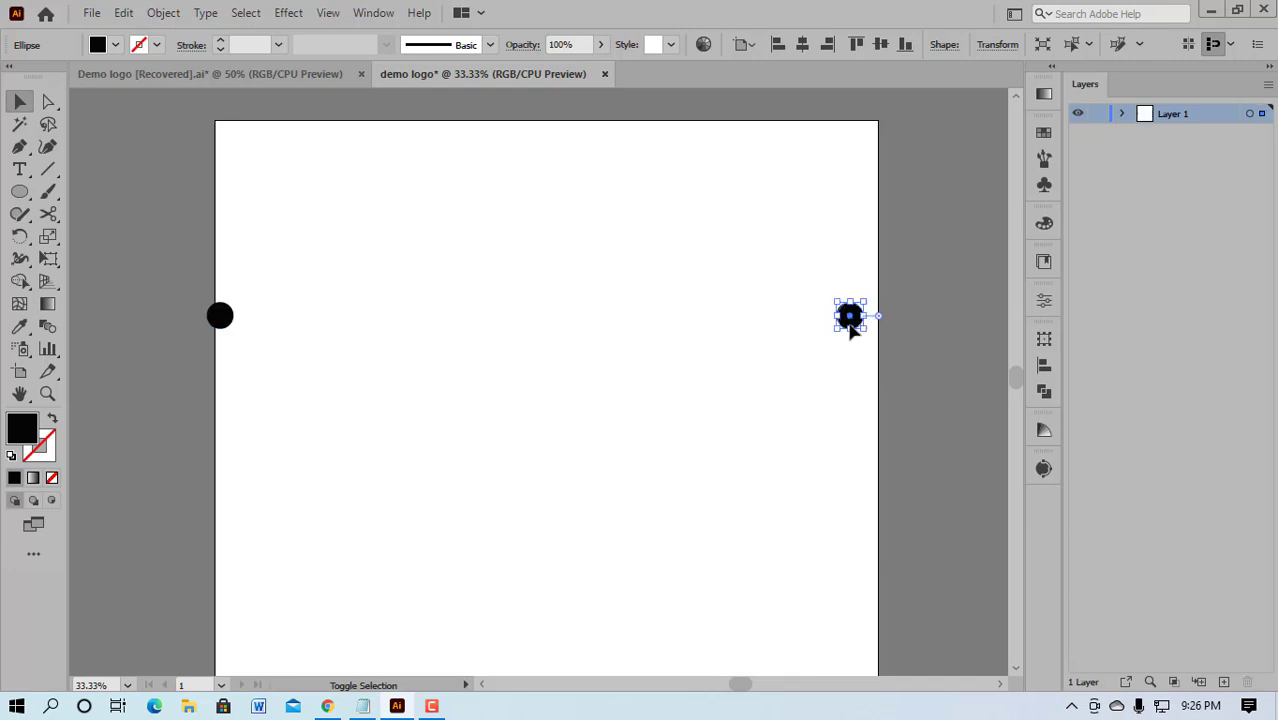
{"action": "left_click", "coordinate": [808, 386]}
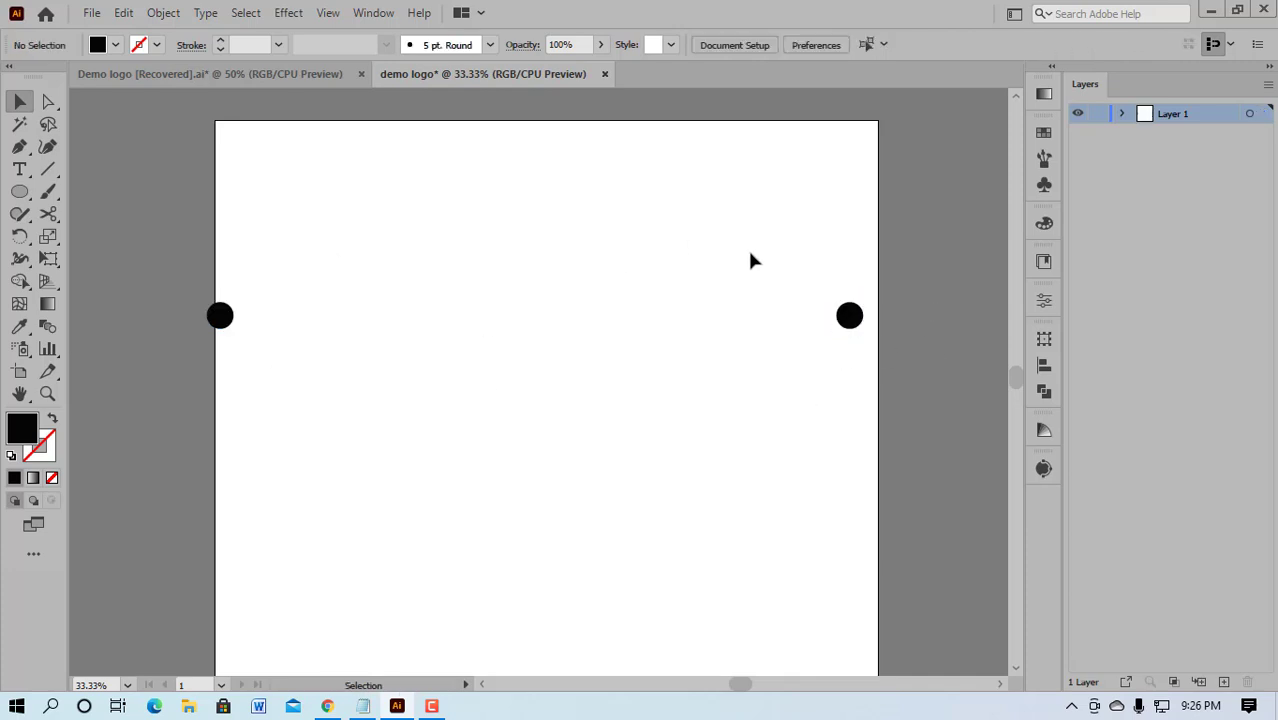
Step: Select the right circle, try shrinking it to 48 px, then undo back to the original
{"action": "left_click", "coordinate": [857, 319]}
{"action": "left_click", "coordinate": [852, 317]}
{"action": "key", "text": "ctrl+1"}
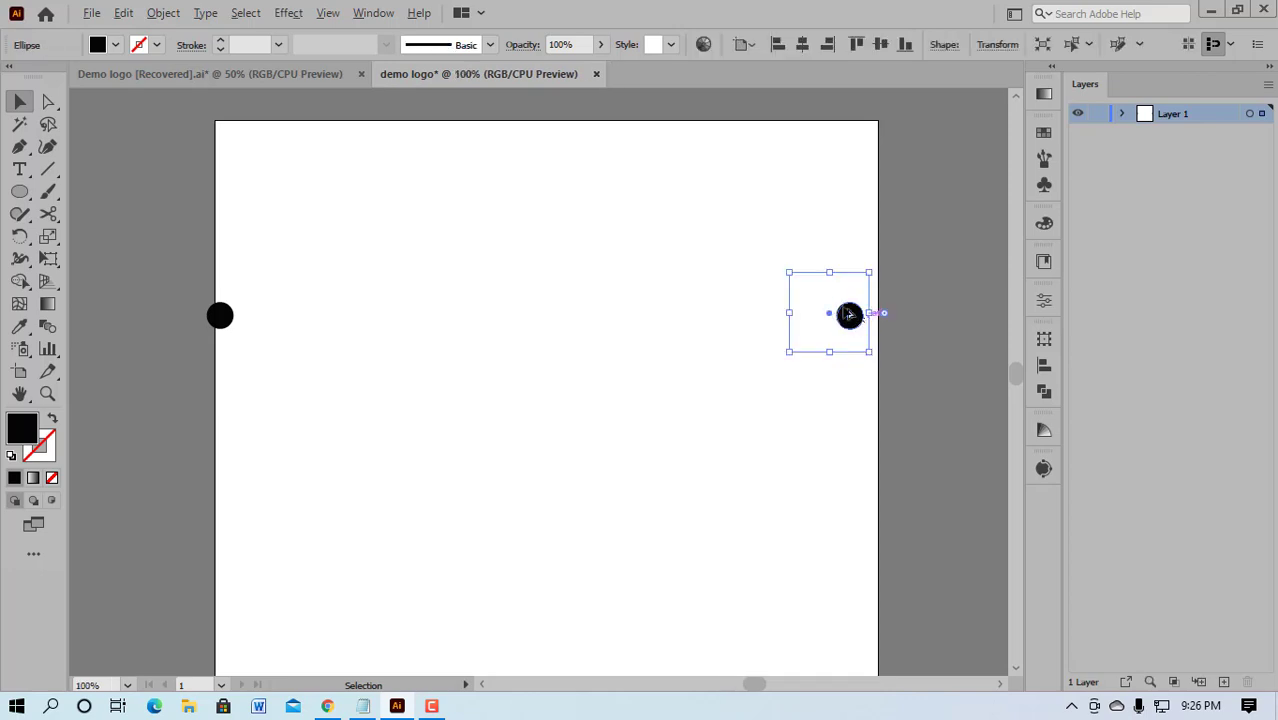
{"action": "scroll", "coordinate": [849, 315], "scroll_direction": "up", "scroll_amount": 3}
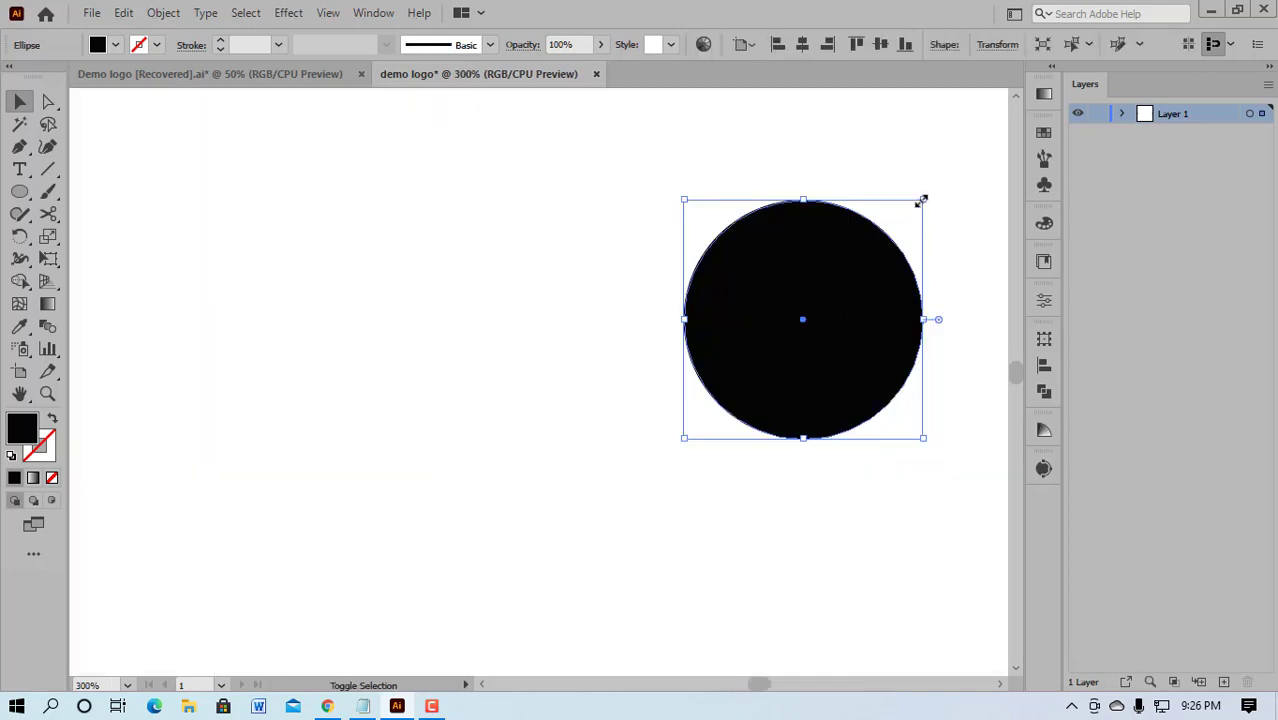
{"action": "left_click_drag", "start_coordinate": [921, 201], "coordinate": [909, 237]}
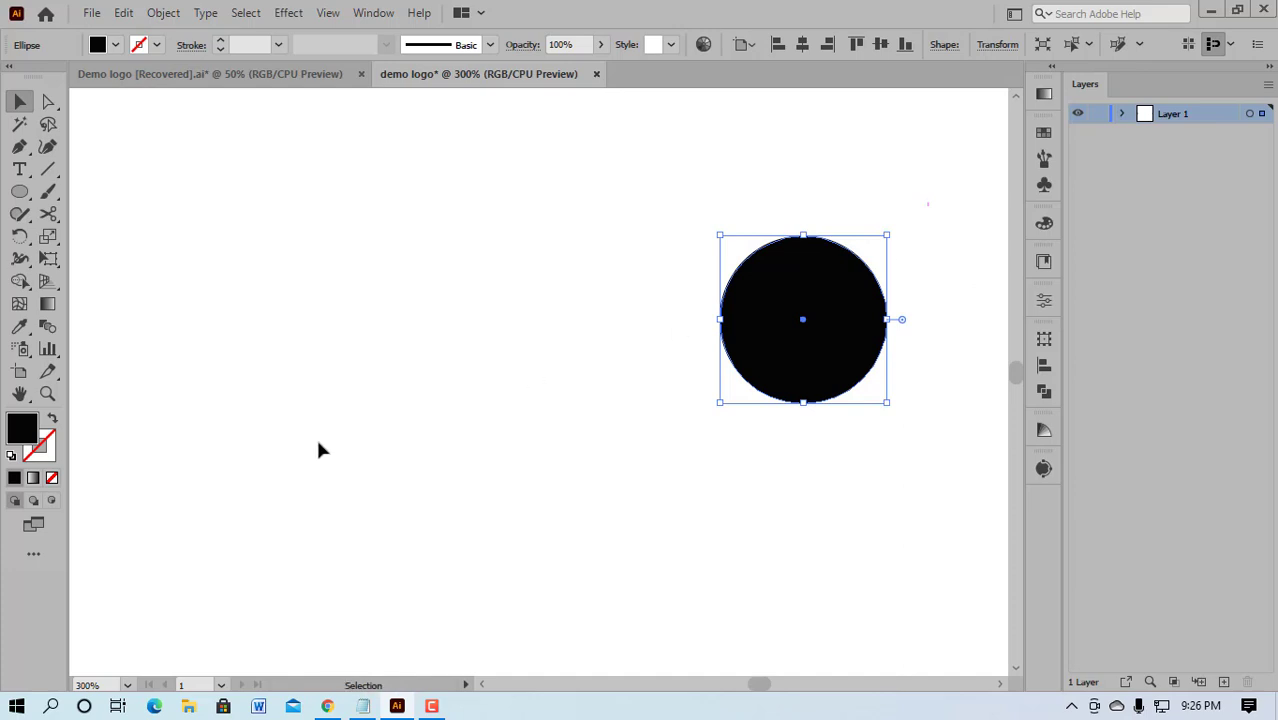
{"action": "key", "text": "ctrl+1"}
{"action": "key", "text": "ctrl+z"}
{"action": "key", "text": "ctrl+z"}
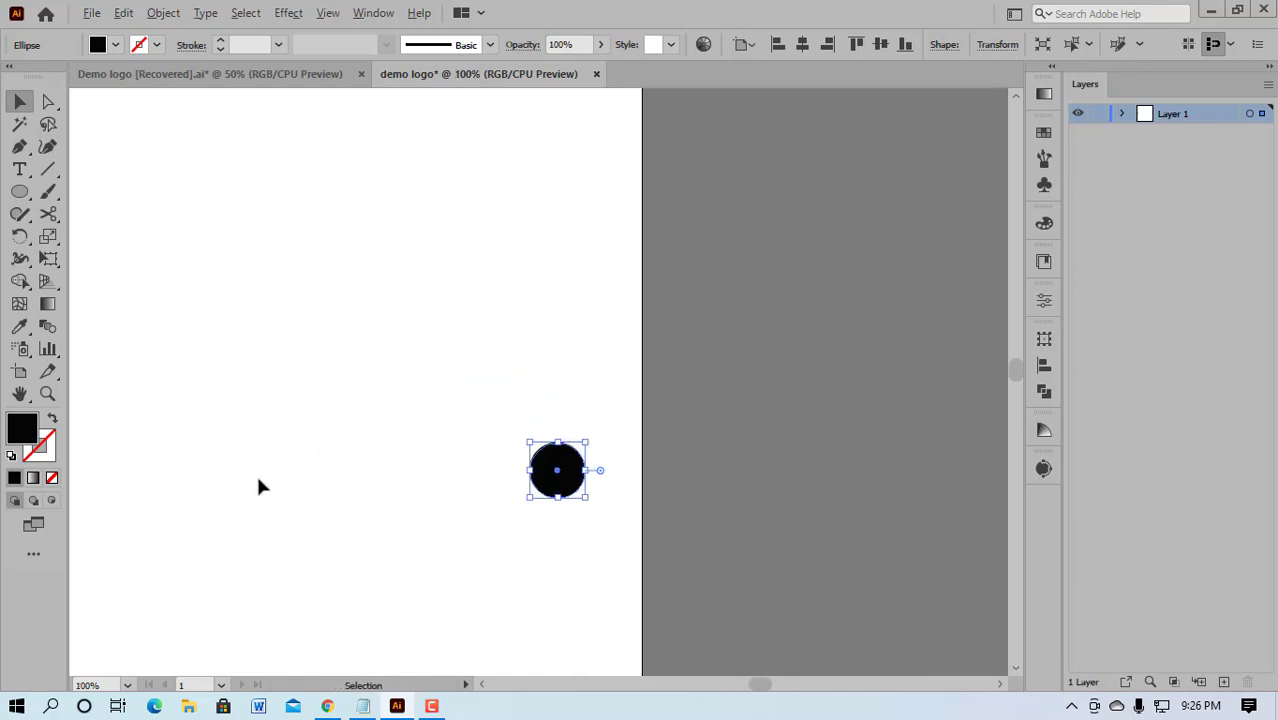
{"action": "key", "text": "ctrl+z"}
{"action": "key", "text": "ctrl+z"}
{"action": "key", "text": "ctrl+z"}
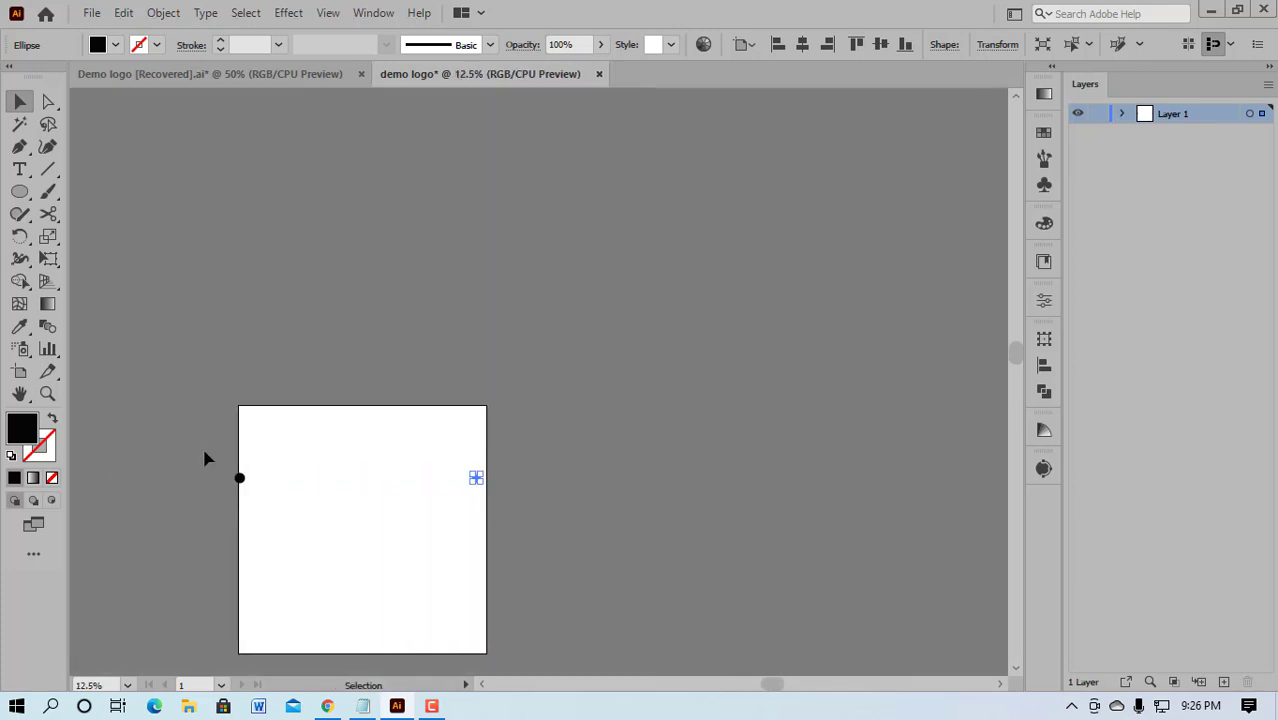
{"action": "key", "text": "ctrl+z"}
{"action": "key", "text": "ctrl+z"}
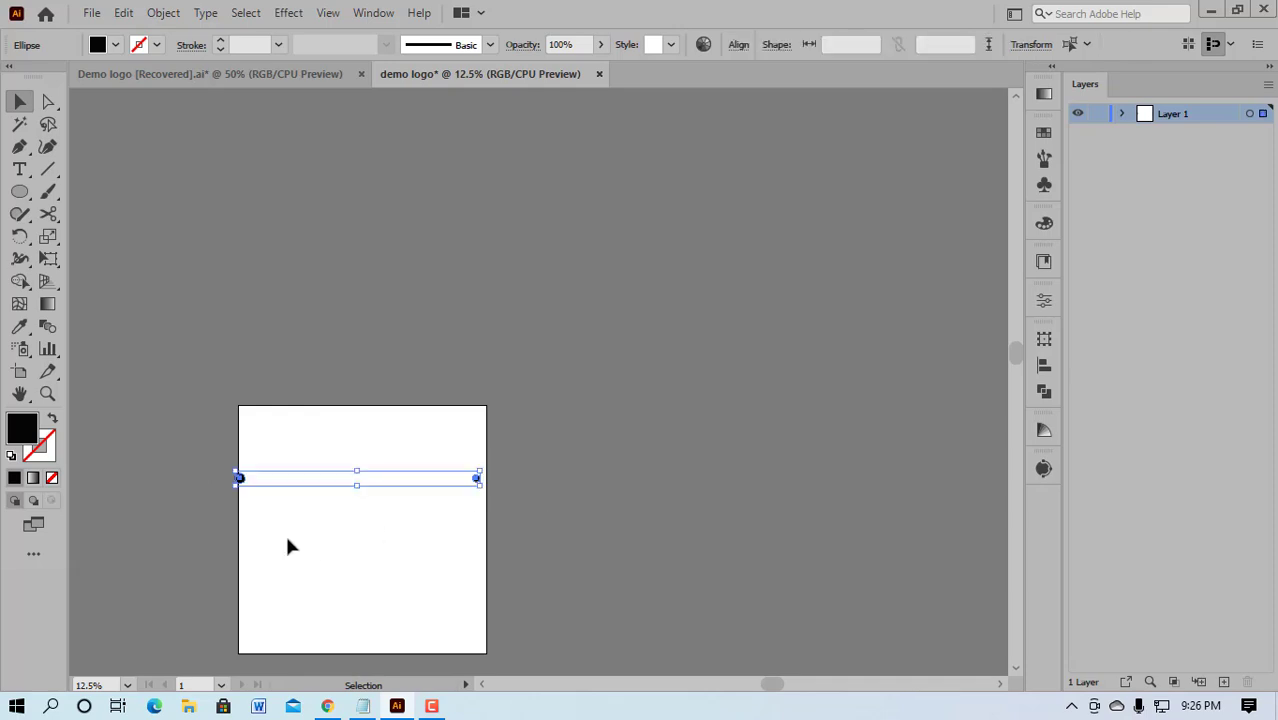
{"action": "scroll", "coordinate": [287, 546], "scroll_direction": "up", "scroll_amount": 3}
{"action": "scroll", "coordinate": [280, 376], "scroll_direction": "up", "scroll_amount": 1}
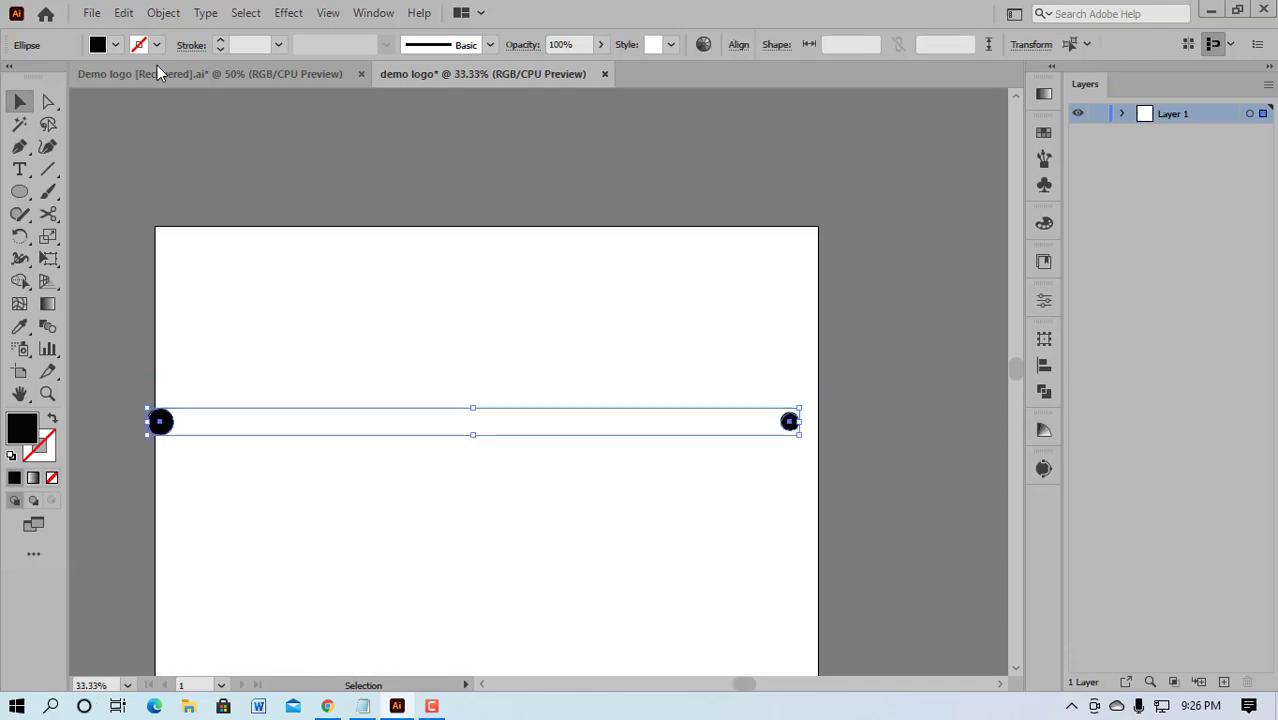
Step: Blend the two circles into a continuous row with Object > Blend > Make
{"action": "left_click", "coordinate": [163, 13]}
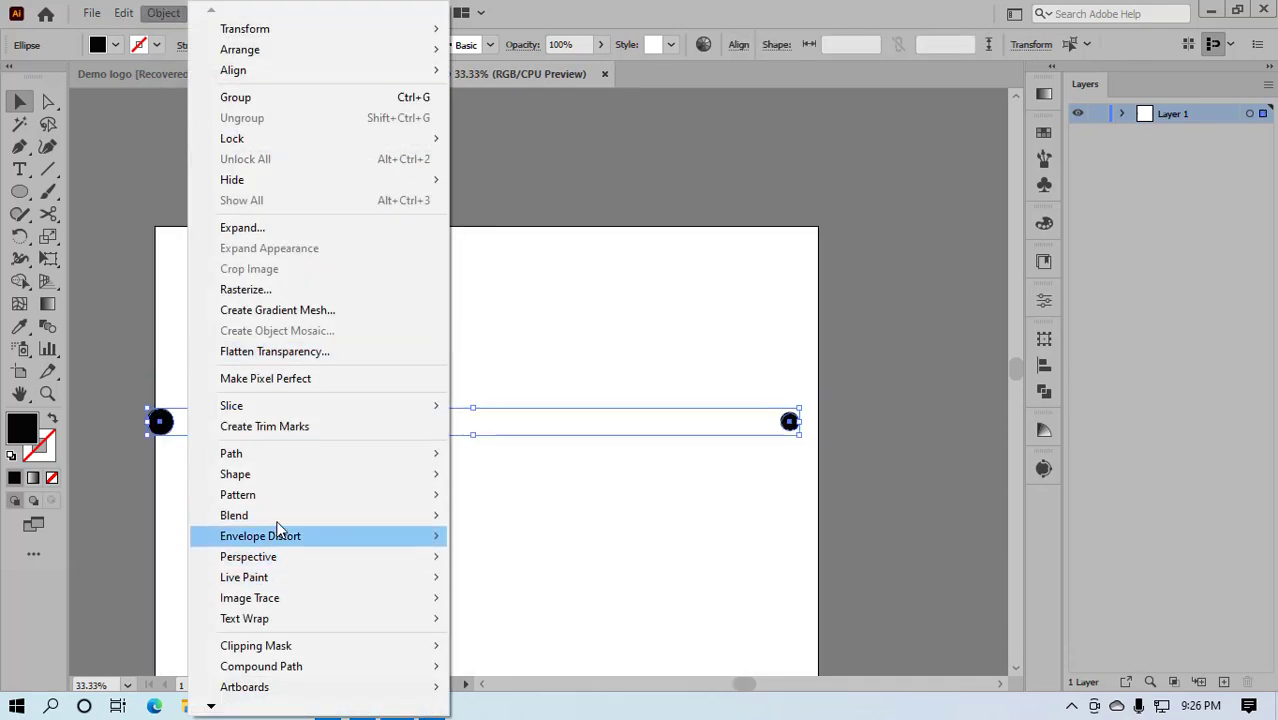
{"action": "left_click", "coordinate": [504, 516]}
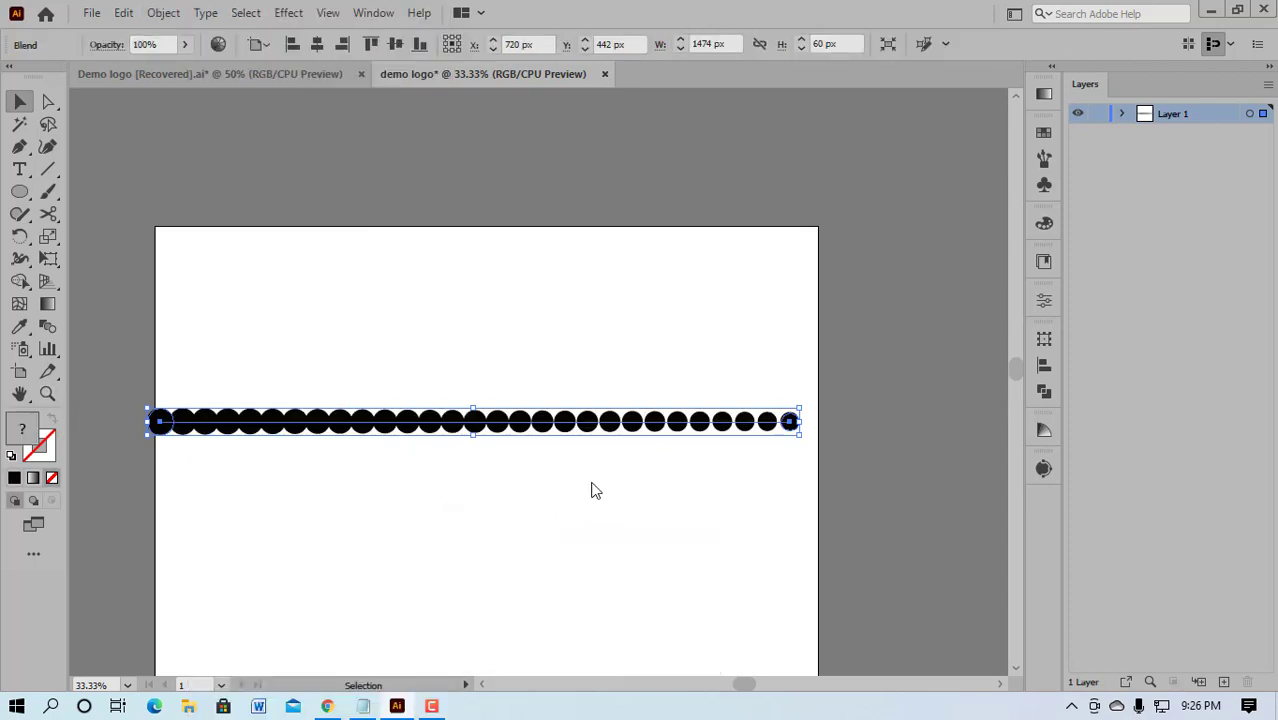
{"action": "left_click", "coordinate": [160, 14]}
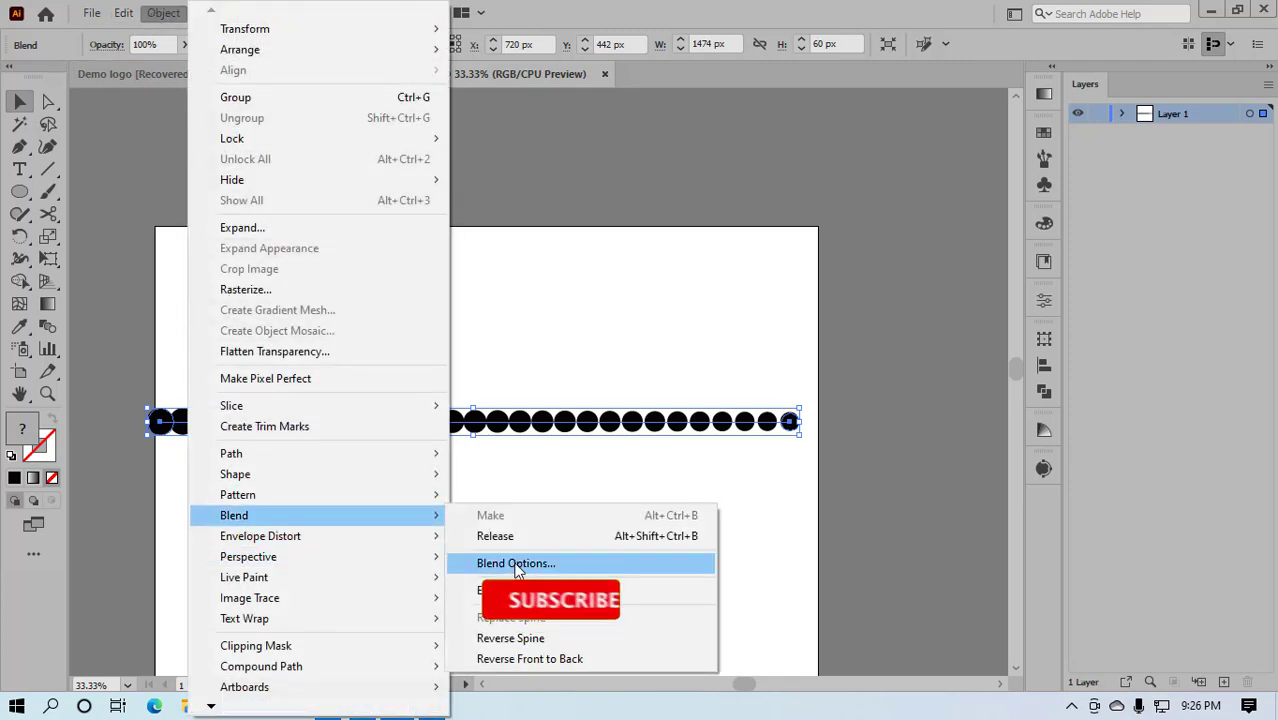
{"action": "mouse_move", "coordinate": [234, 515]}
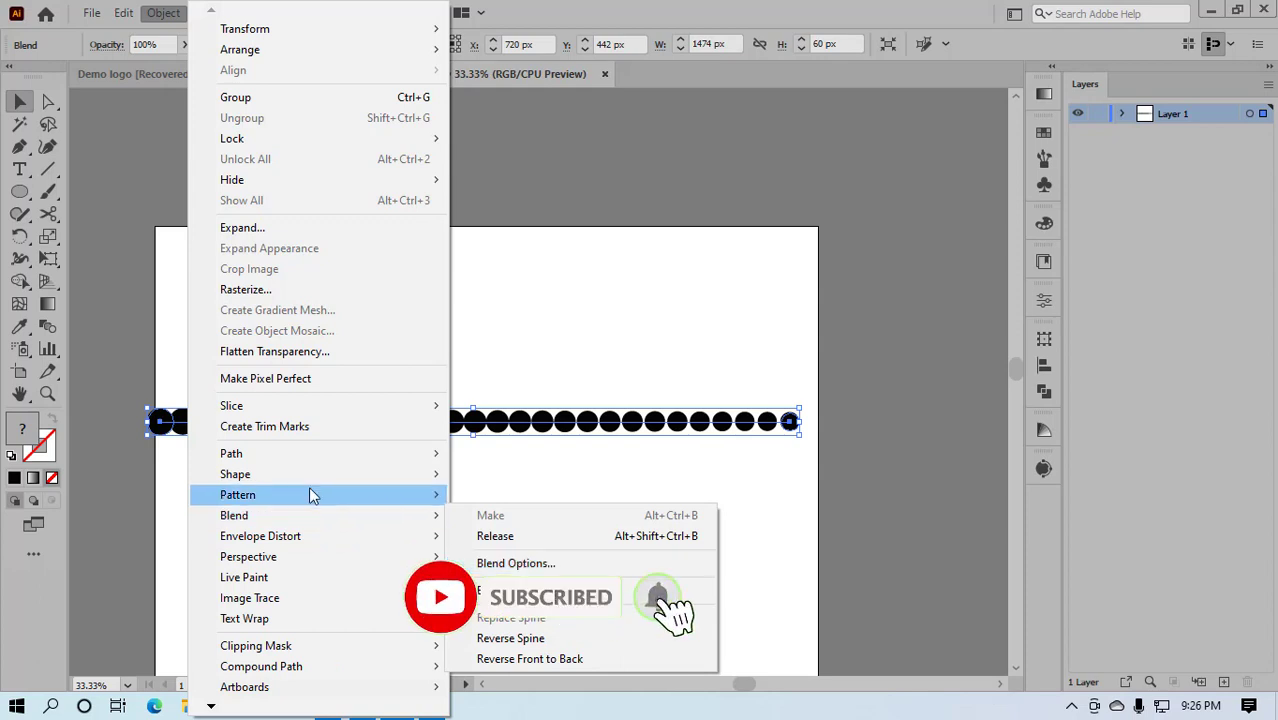
Step: Set the blend spacing to Specified Steps with a value of 22
{"action": "left_click", "coordinate": [512, 565]}
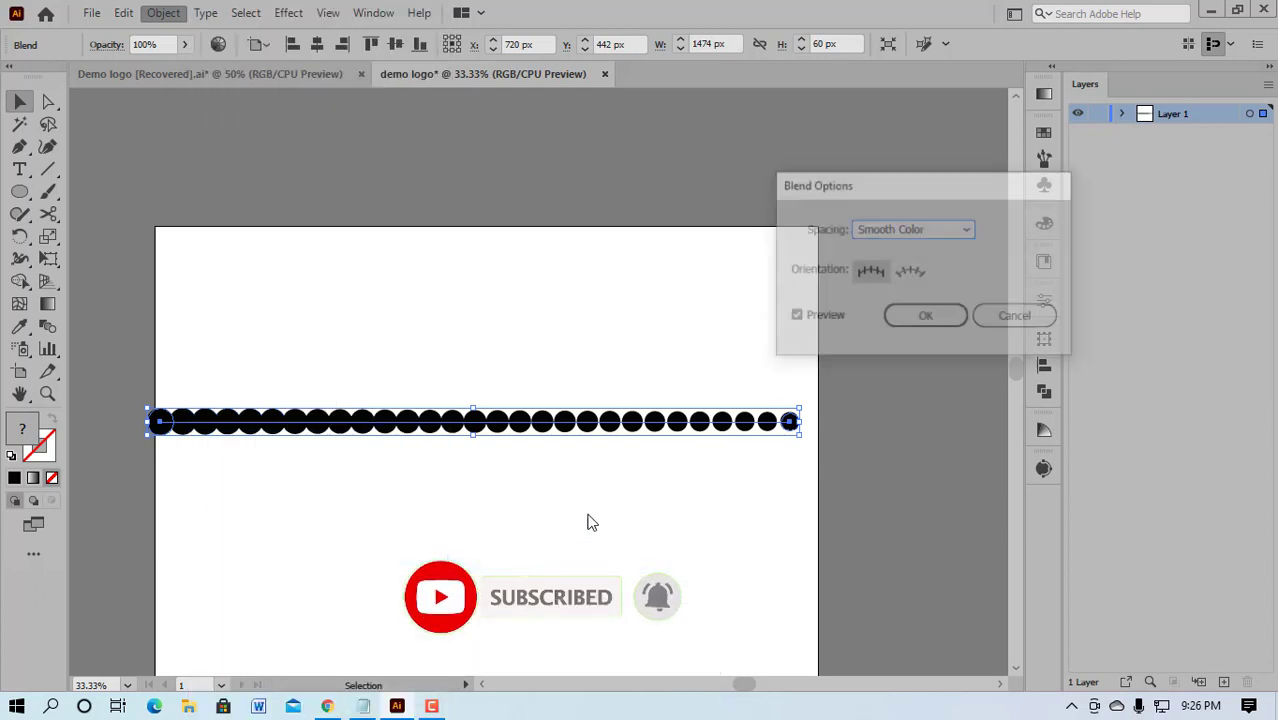
{"action": "left_click", "coordinate": [965, 229]}
{"action": "left_click", "coordinate": [921, 274]}
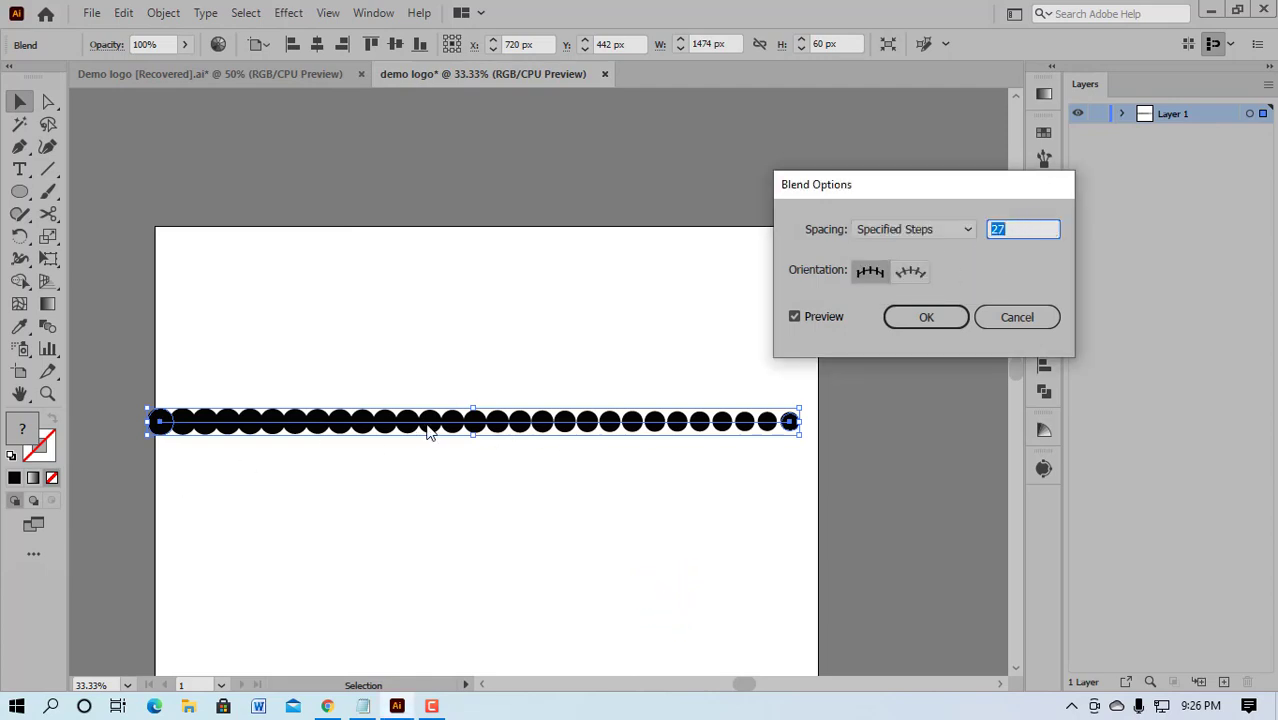
{"action": "left_click", "coordinate": [1014, 229]}
{"action": "key", "text": "Down"}
{"action": "key", "text": "Down"}
{"action": "key", "text": "Down"}
{"action": "key", "text": "Down"}
{"action": "key", "text": "Down"}
{"action": "key", "text": "Down"}
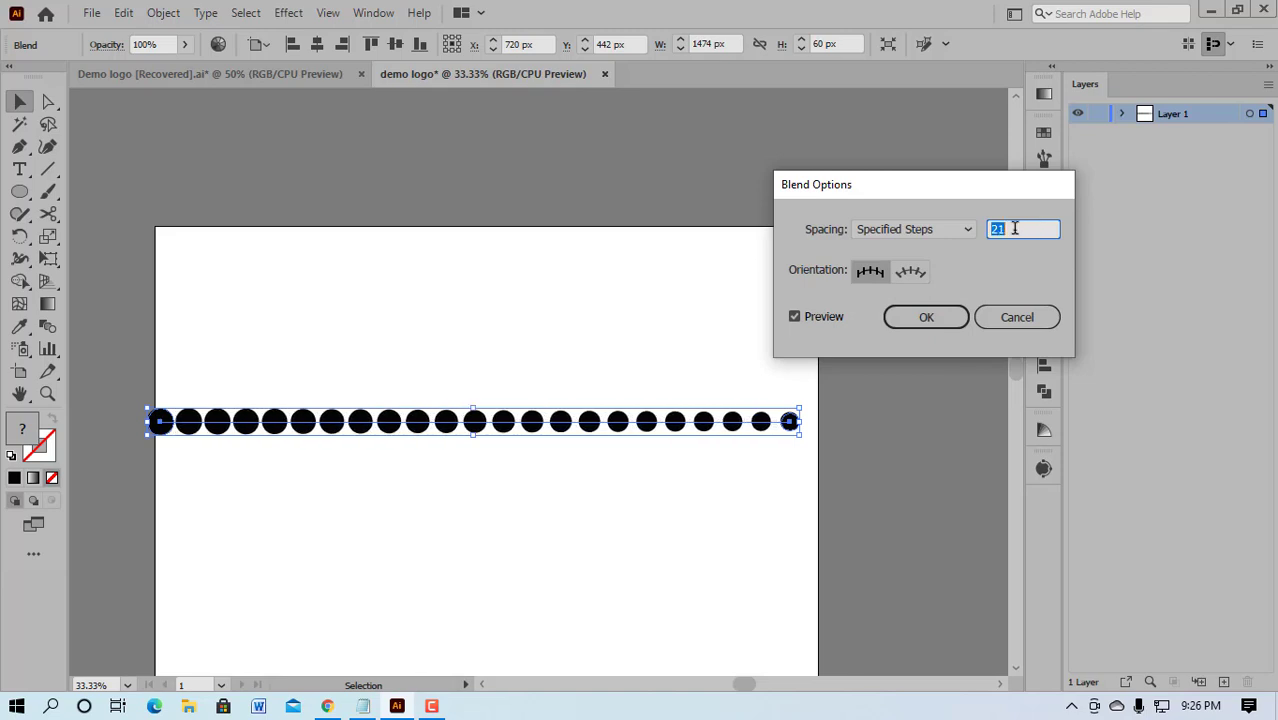
{"action": "key", "text": "Down"}
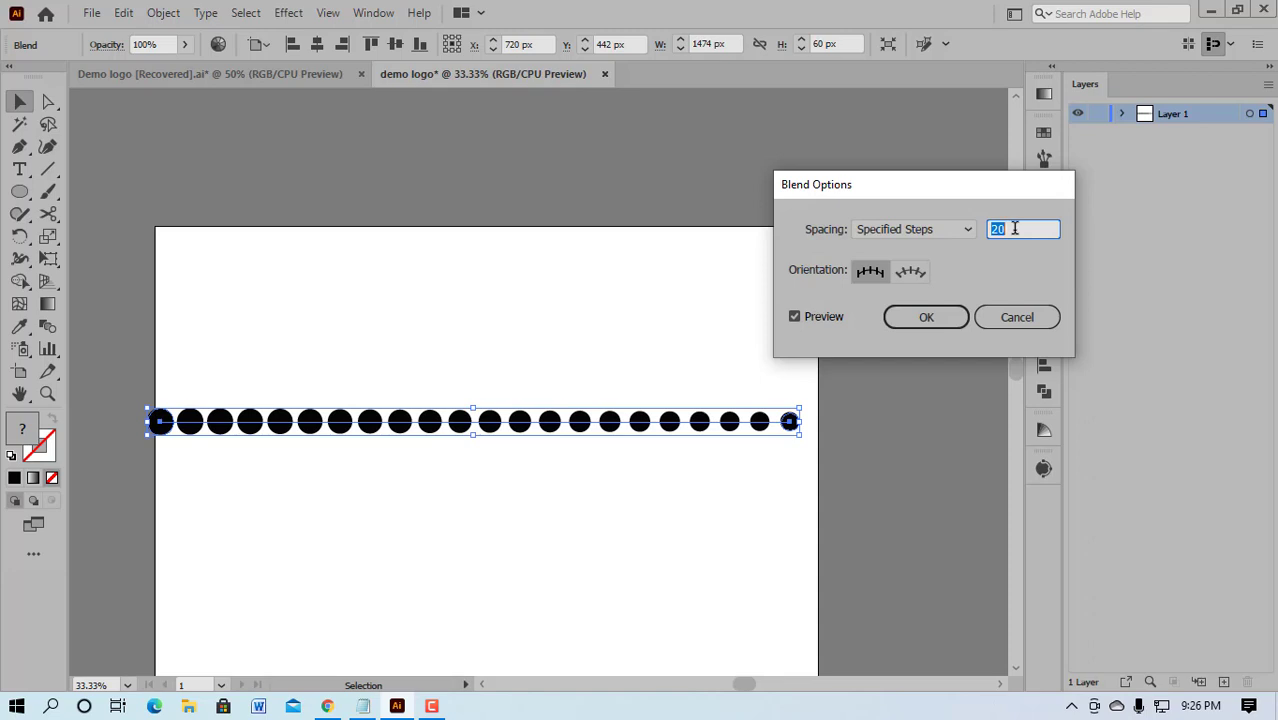
{"action": "key", "text": "Up"}
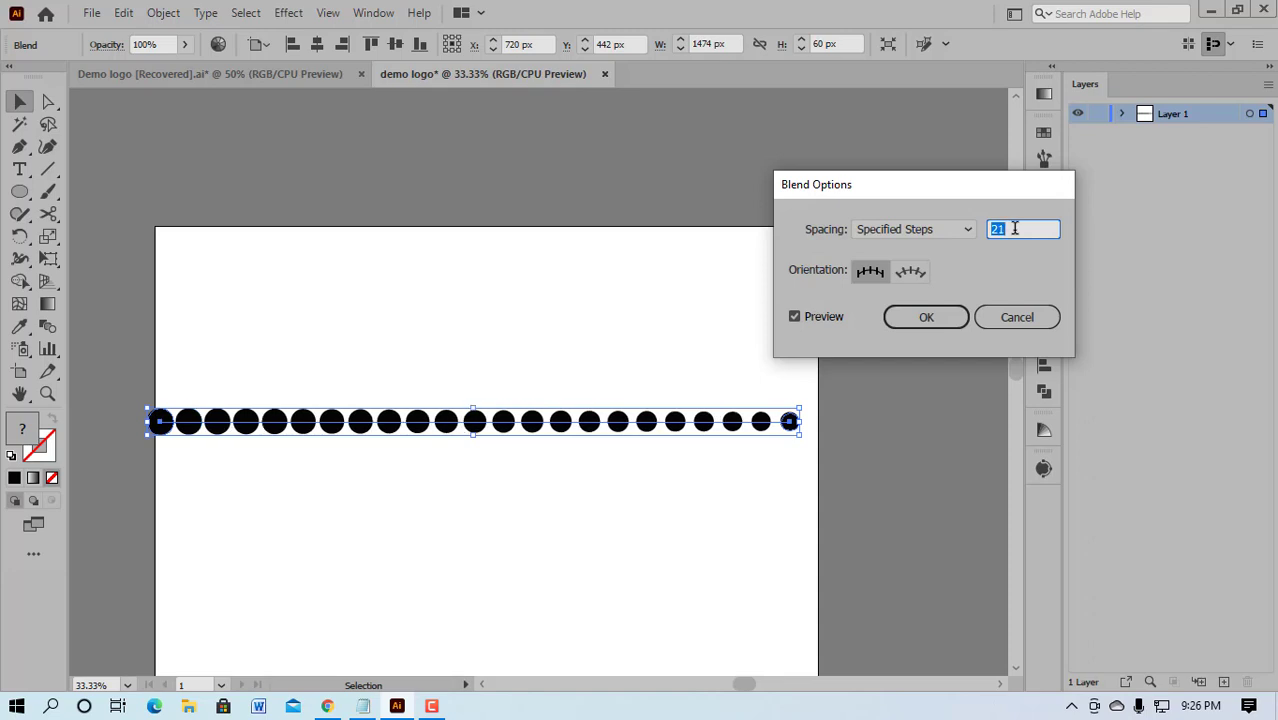
{"action": "key", "text": "Up"}
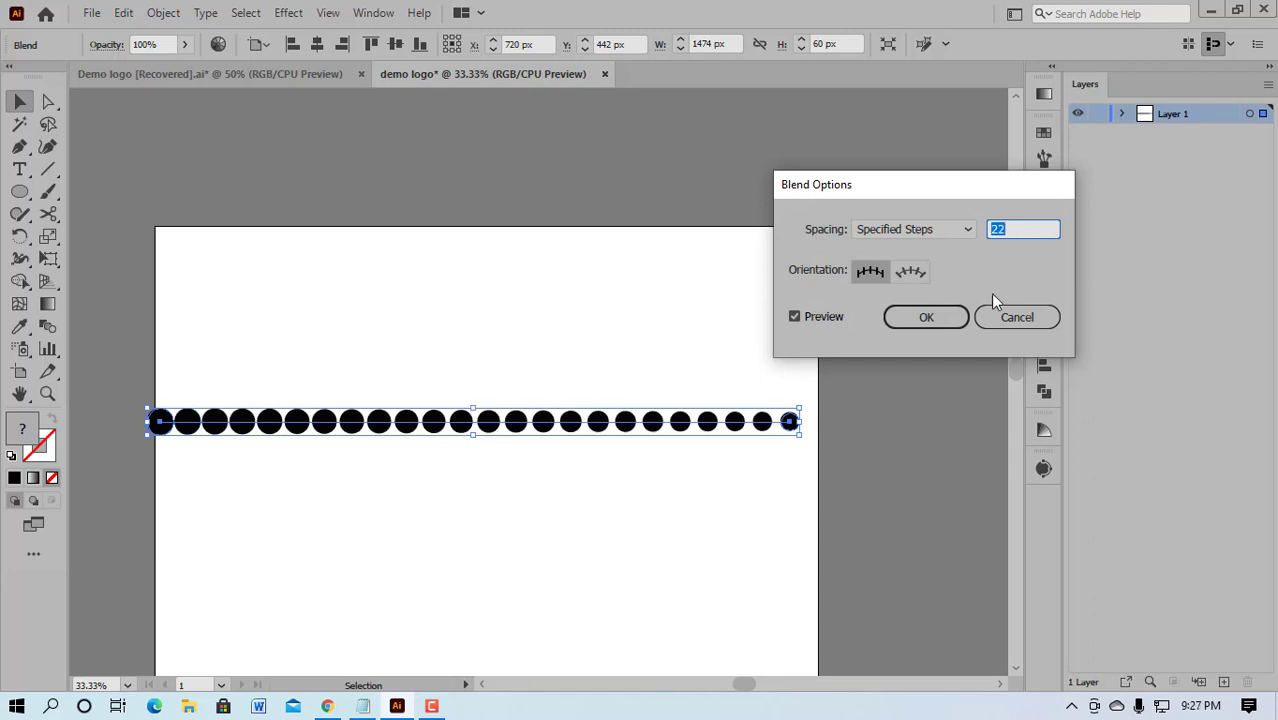
{"action": "left_click", "coordinate": [920, 317]}
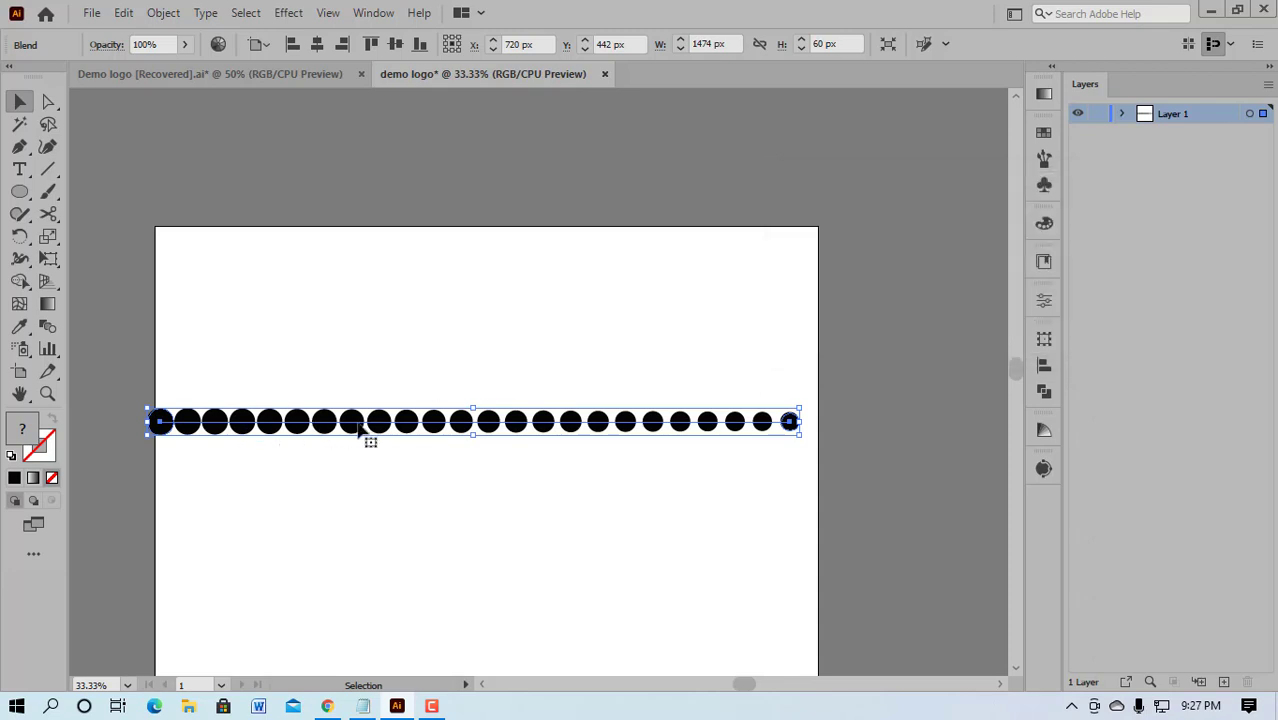
Step: Move the dot row near the artboard top and Alt-drag a copy slightly down and left
{"action": "left_click_drag", "start_coordinate": [362, 428], "coordinate": [382, 300]}
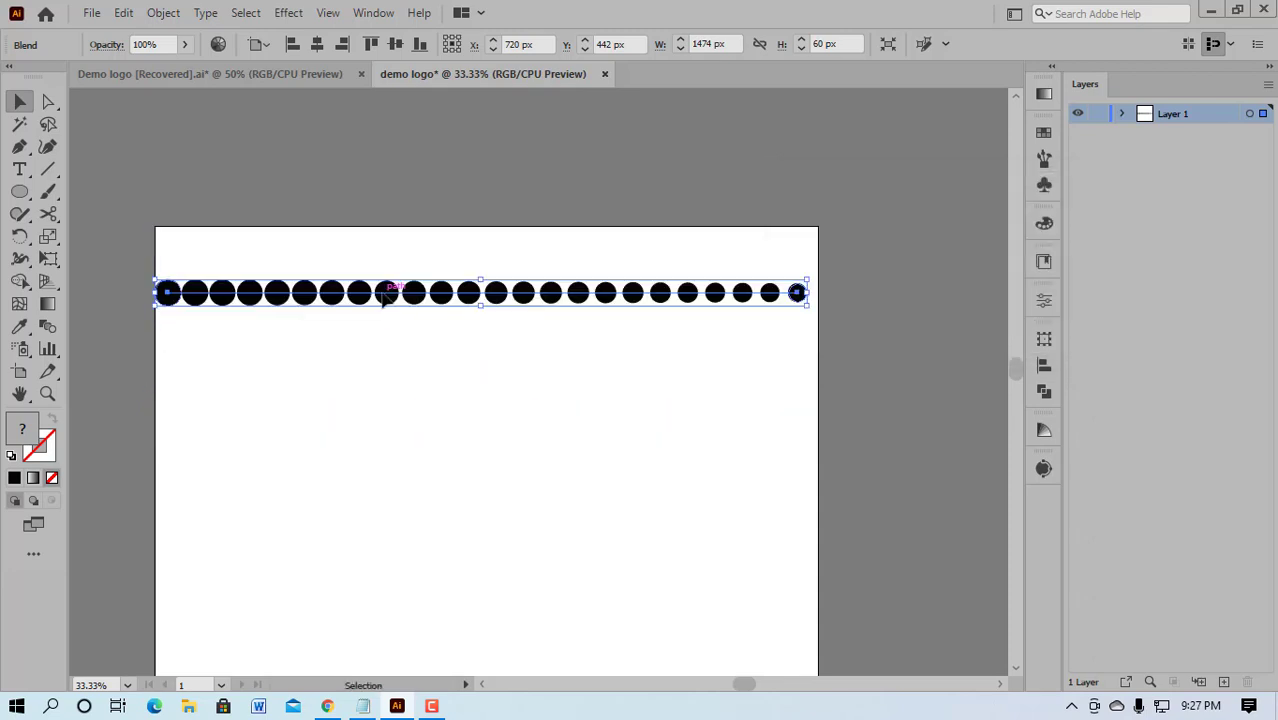
{"action": "left_click", "coordinate": [410, 385]}
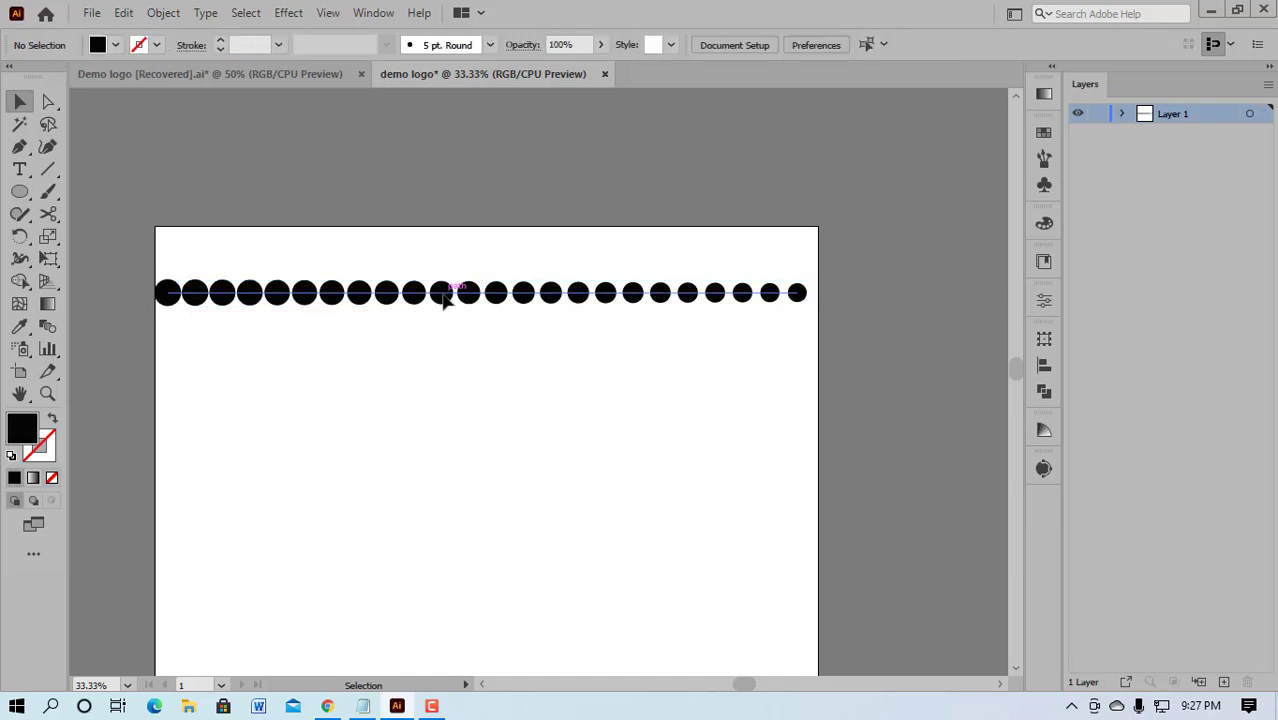
{"action": "left_click_drag", "start_coordinate": [440, 303], "coordinate": [437, 332]}
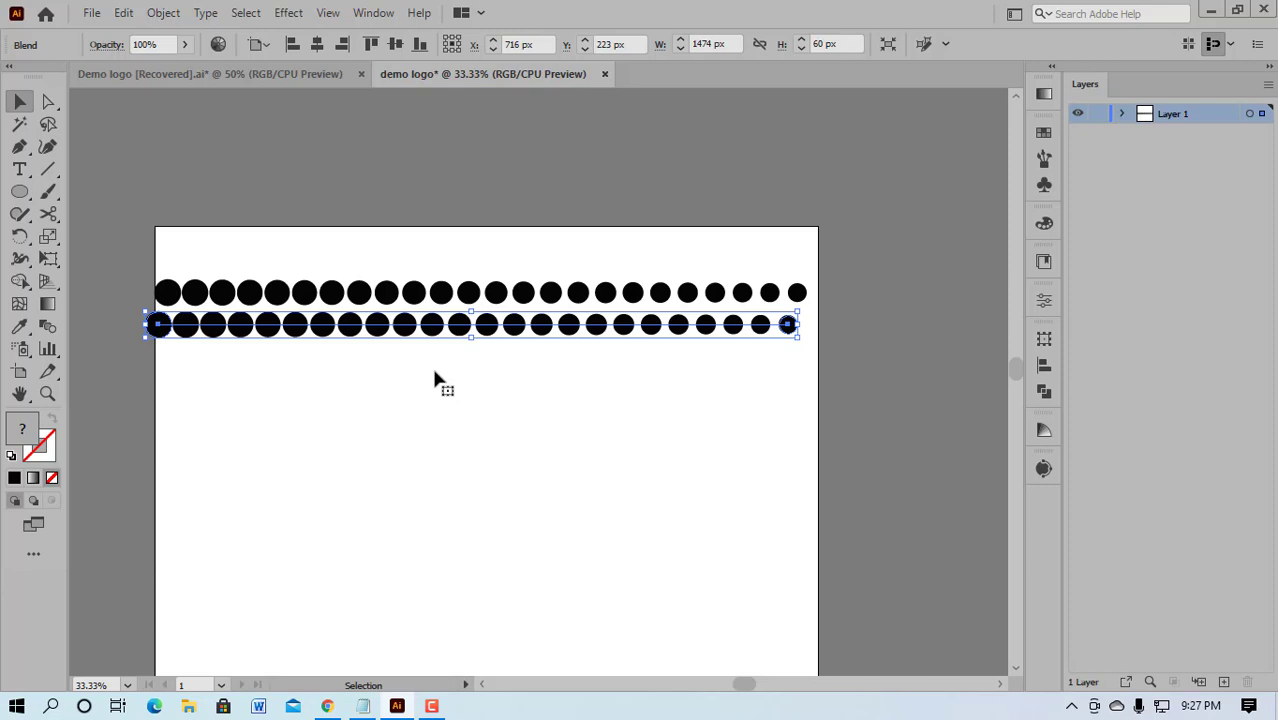
Step: Repeat the shifted copy with Ctrl+D to stack more offset rows into a slanted grid
{"action": "key", "text": "ctrl+d"}
{"action": "key", "text": "ctrl+d"}
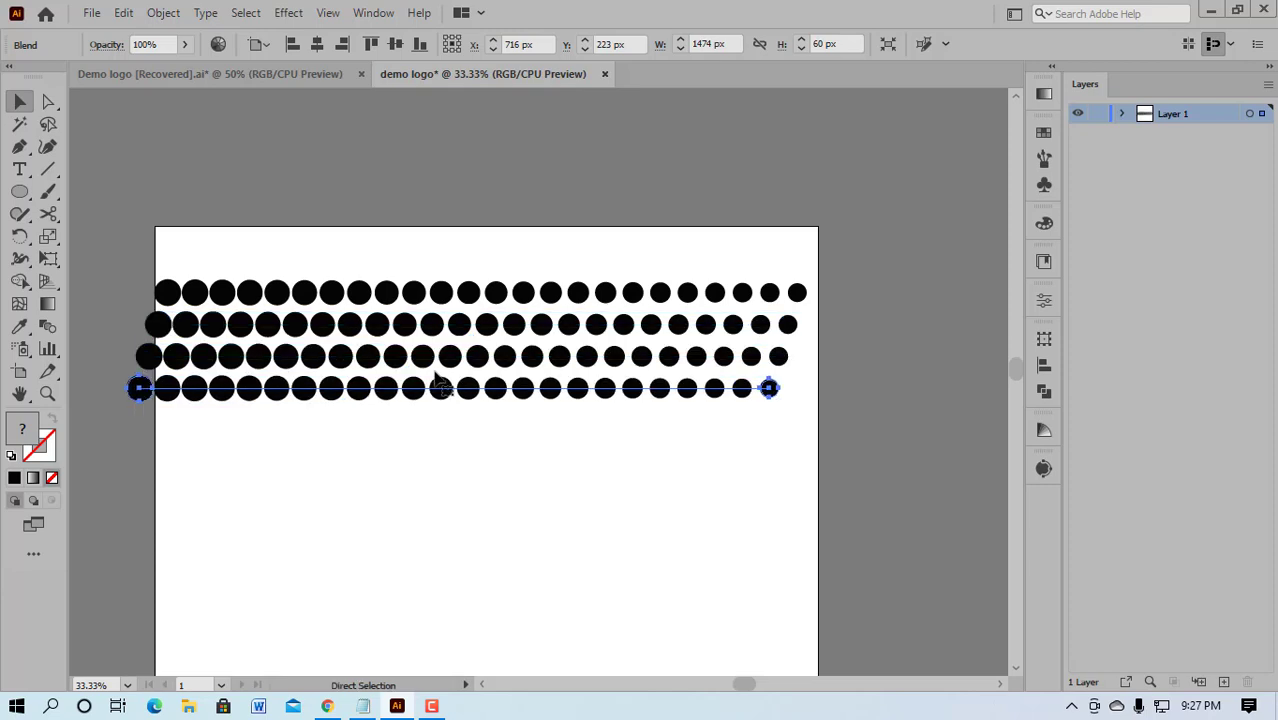
{"action": "key", "text": "ctrl+d"}
{"action": "key", "text": "ctrl+d"}
{"action": "key", "text": "ctrl+d"}
{"action": "key", "text": "ctrl+d"}
{"action": "key", "text": "ctrl+d"}
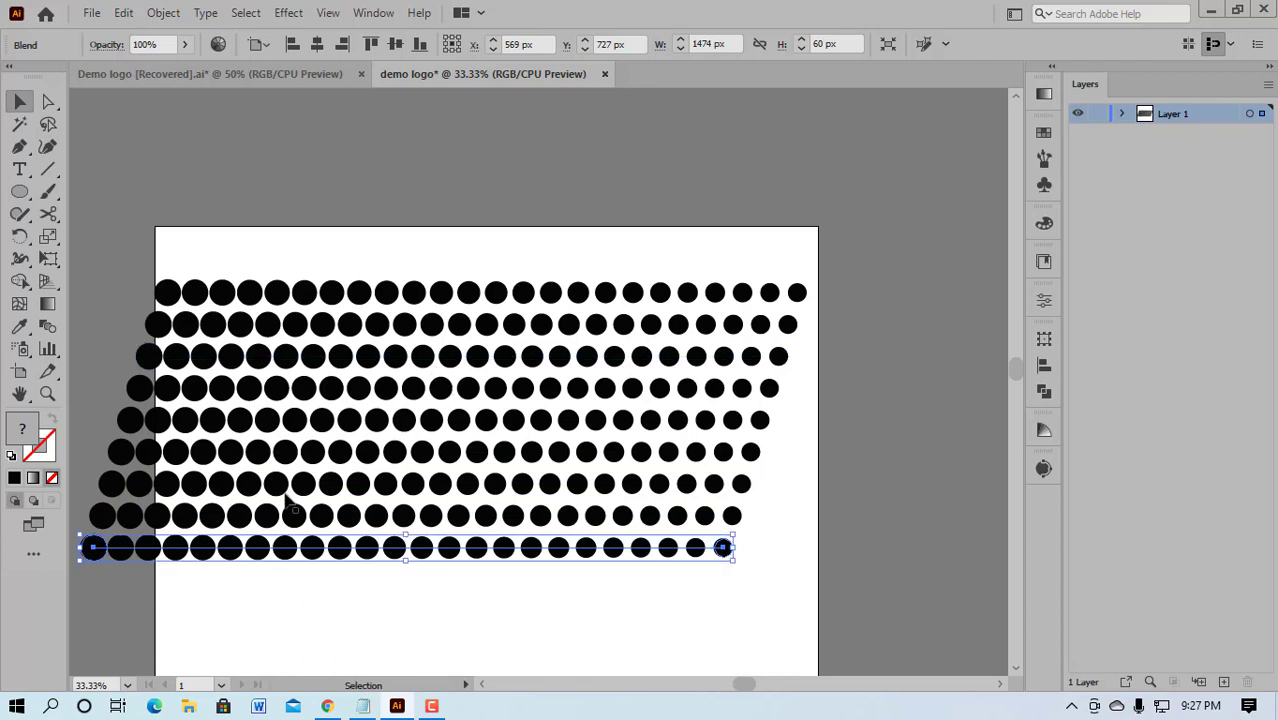
{"action": "key", "text": "ctrl"}
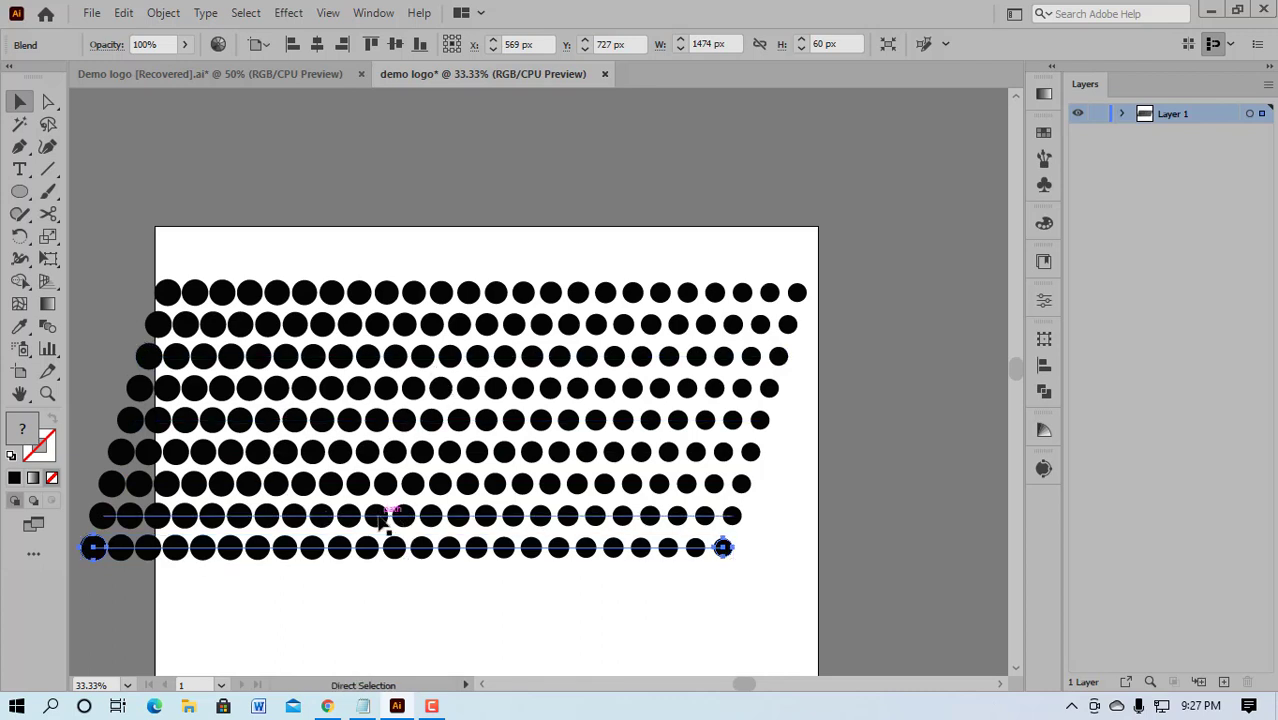
{"action": "key", "text": "ctrl+d"}
{"action": "key", "text": "ctrl+d"}
{"action": "key", "text": "ctrl+d"}
{"action": "key", "text": "ctrl+d"}
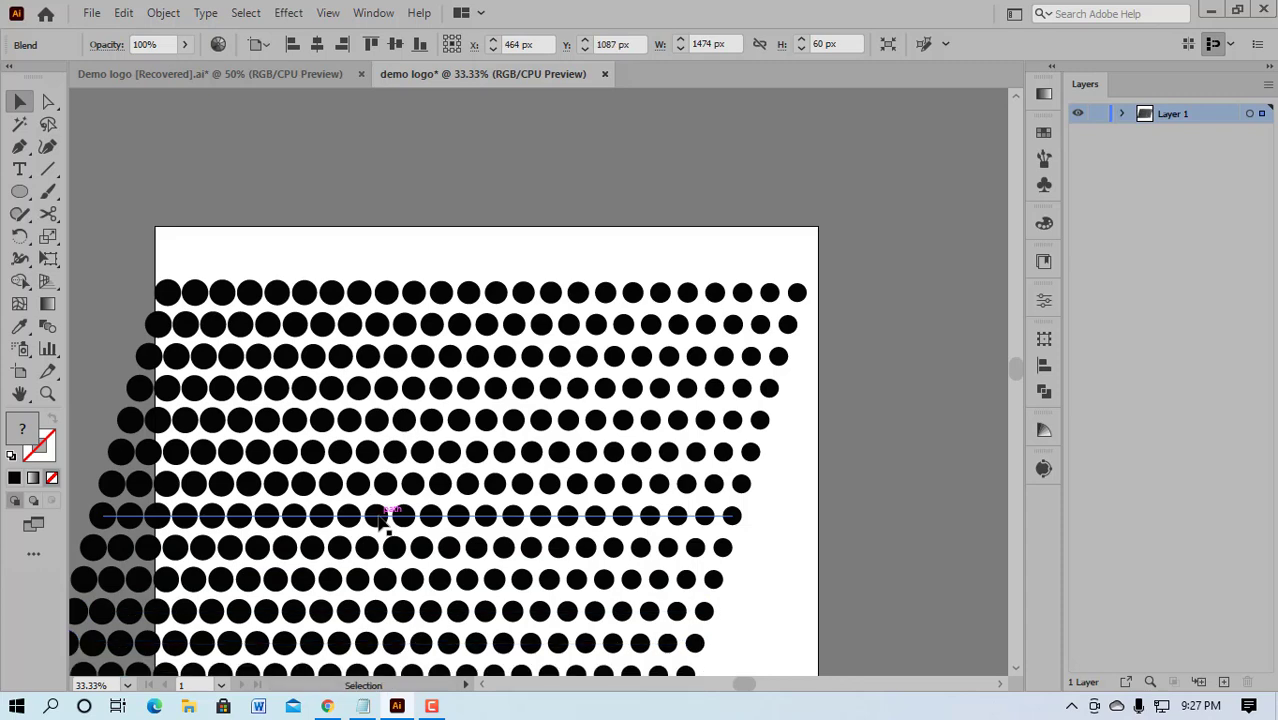
{"action": "scroll", "coordinate": [383, 520], "scroll_direction": "down", "scroll_amount": 4}
{"action": "scroll", "coordinate": [530, 505], "scroll_direction": "down", "scroll_amount": 1}
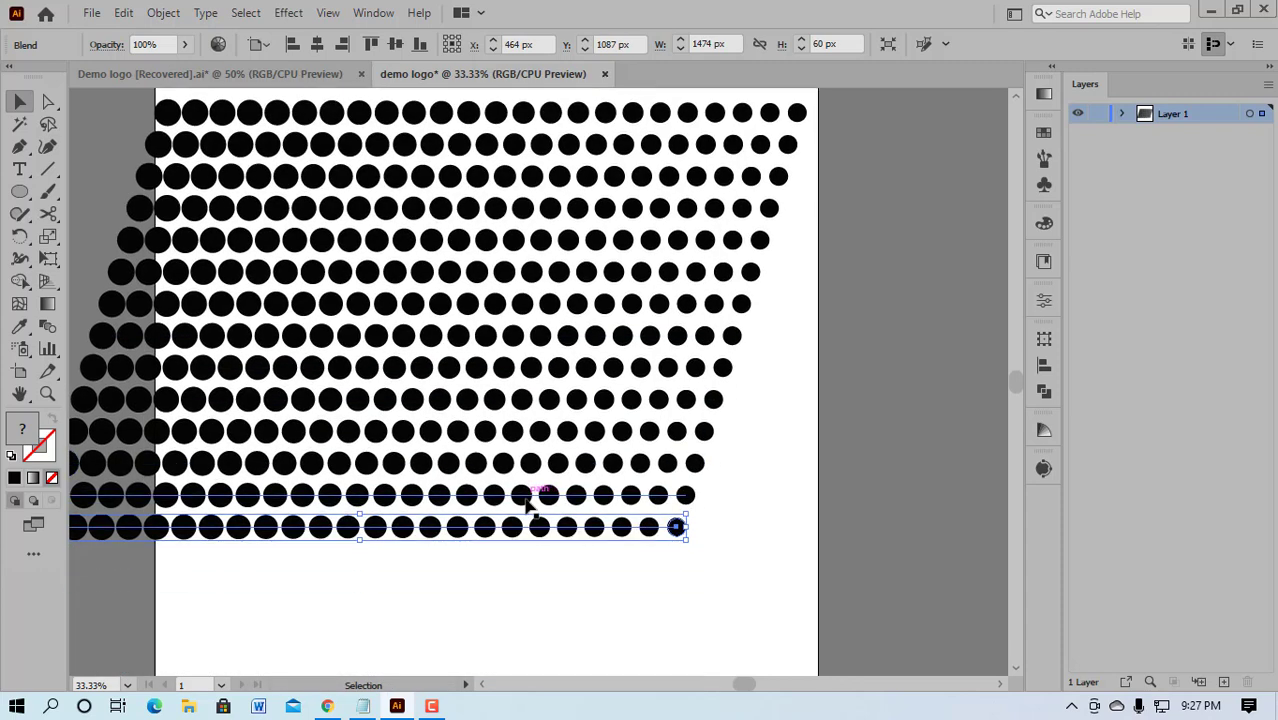
{"action": "key", "text": "ctrl+d"}
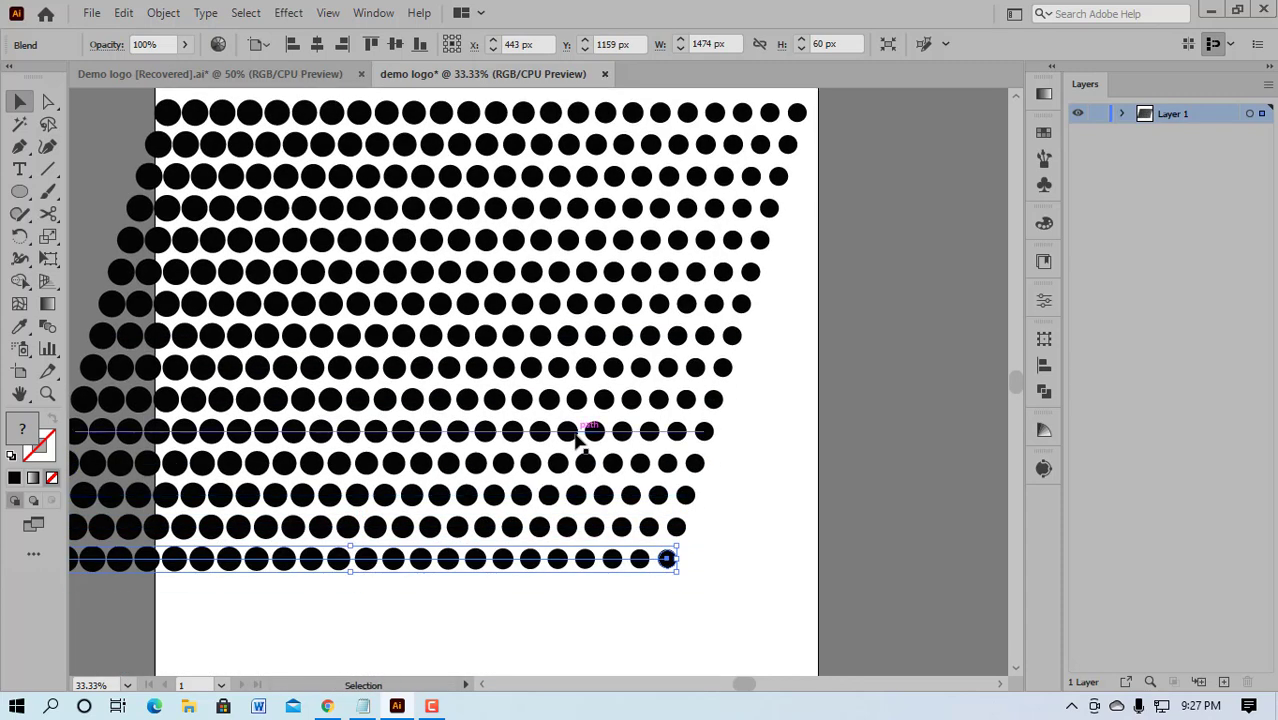
{"action": "scroll", "coordinate": [580, 447], "scroll_direction": "down", "scroll_amount": 4}
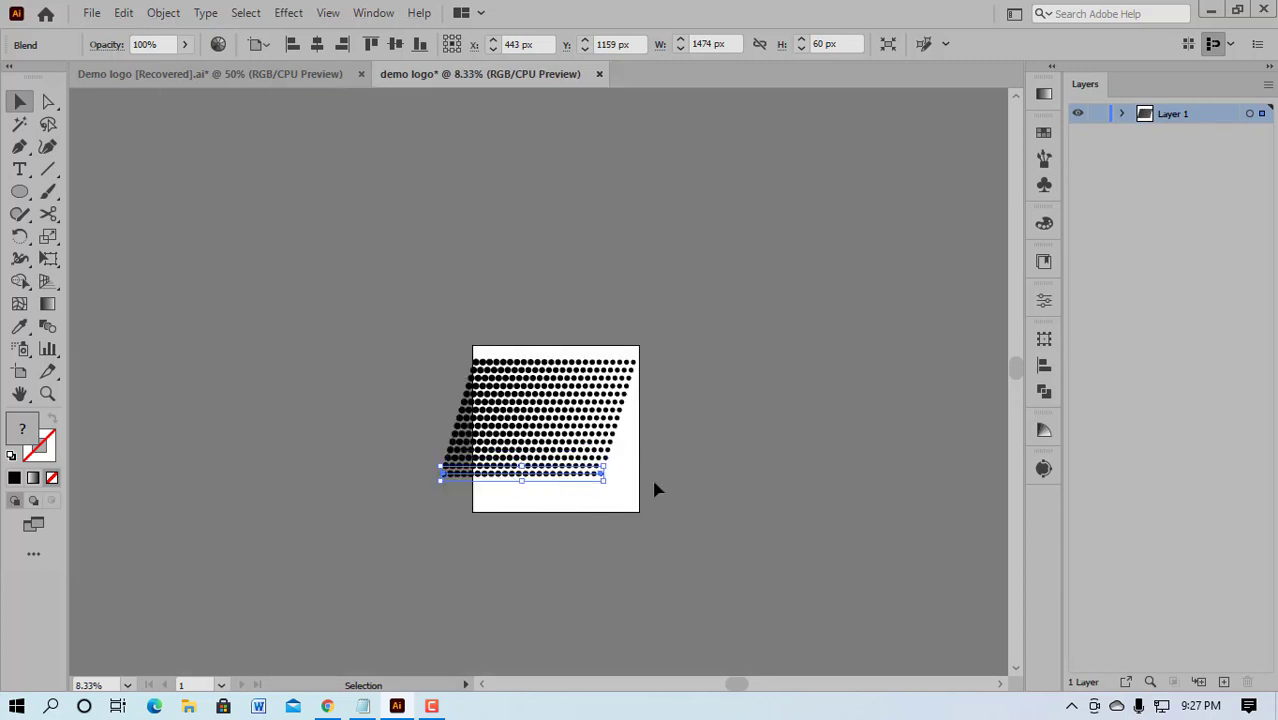
{"action": "left_click", "coordinate": [649, 488]}
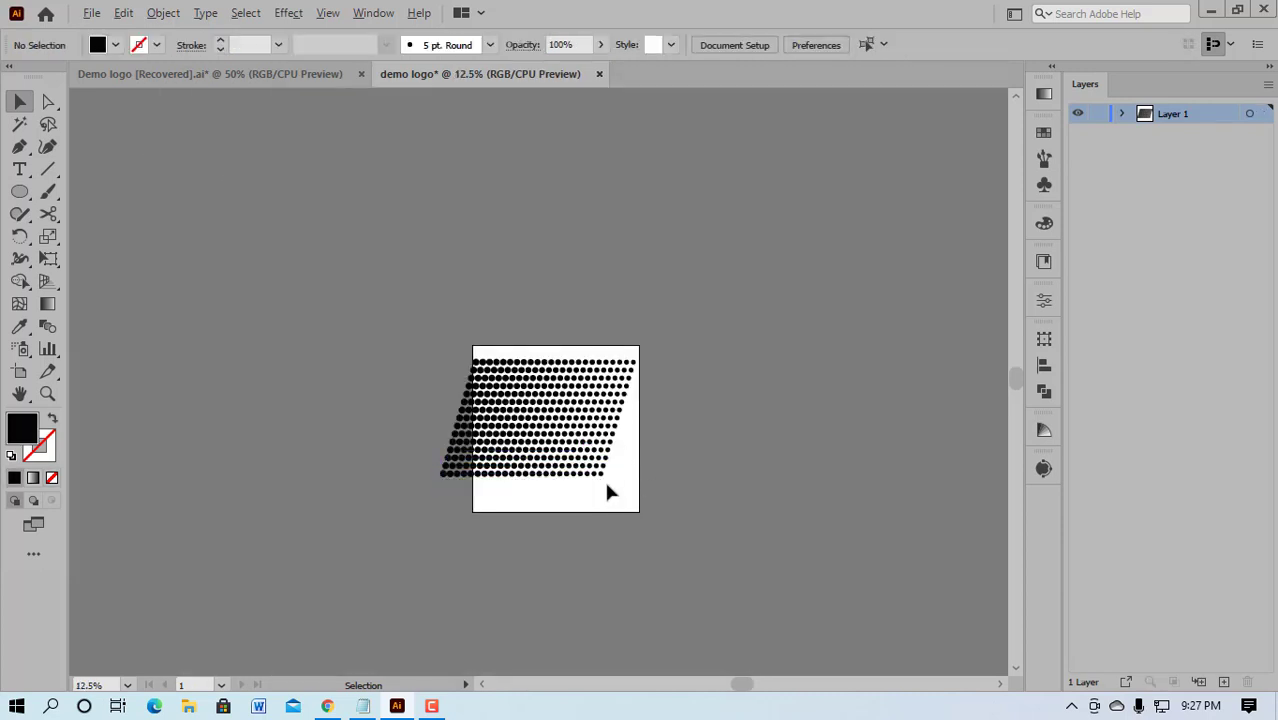
{"action": "scroll", "coordinate": [608, 487], "scroll_direction": "up", "scroll_amount": 1}
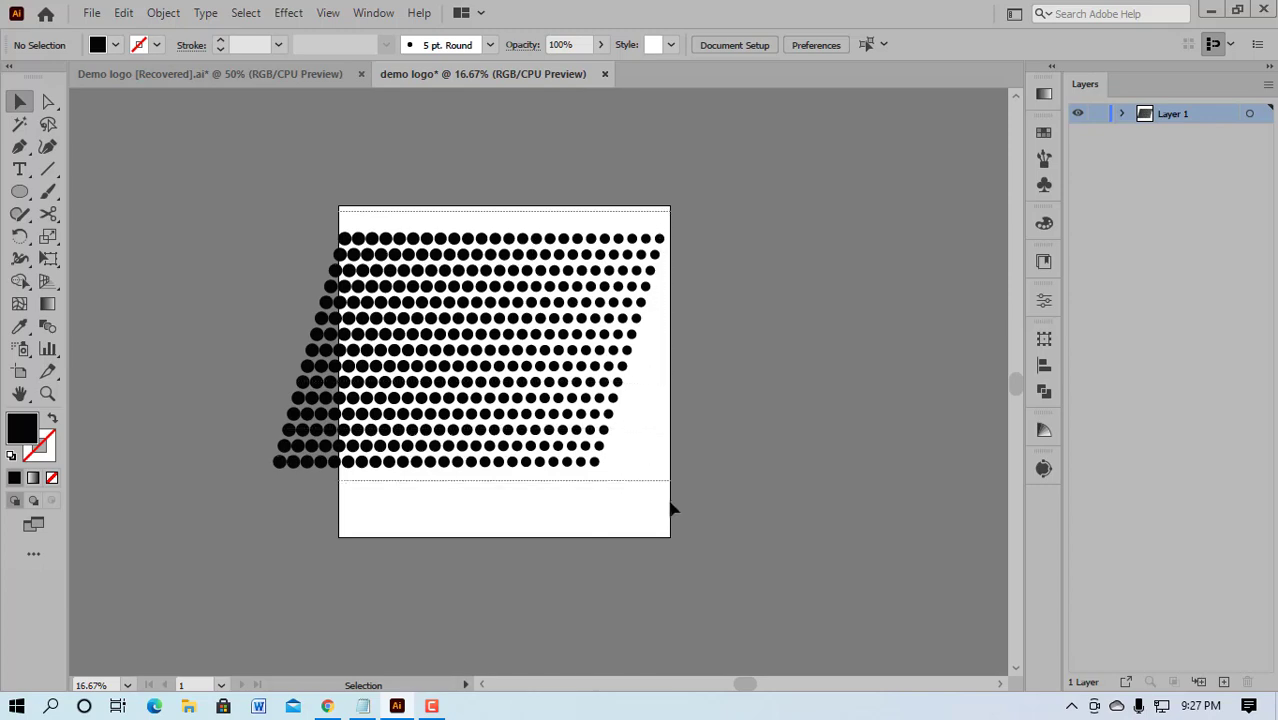
Step: Select all the dot rows, group them, and move the group right and up
{"action": "left_click_drag", "start_coordinate": [232, 222], "coordinate": [668, 505]}
{"action": "left_click_drag", "start_coordinate": [474, 384], "coordinate": [542, 378]}
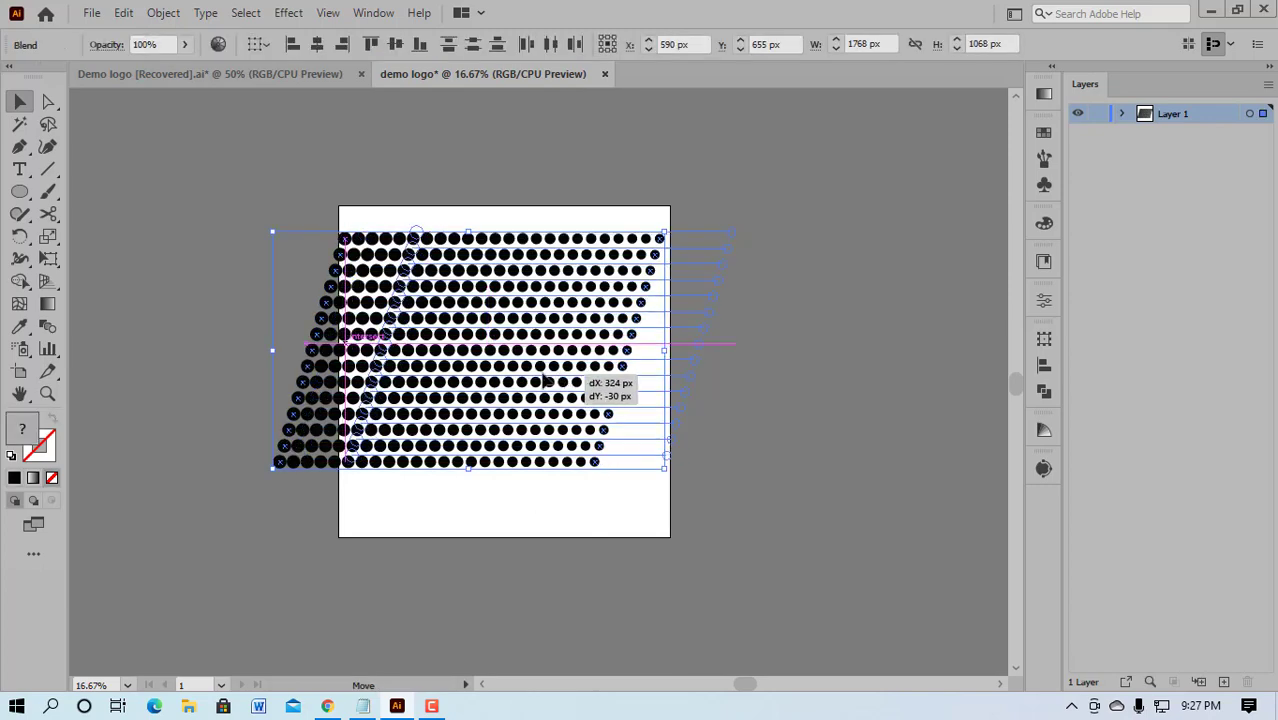
{"action": "key", "text": "ctrl+g"}
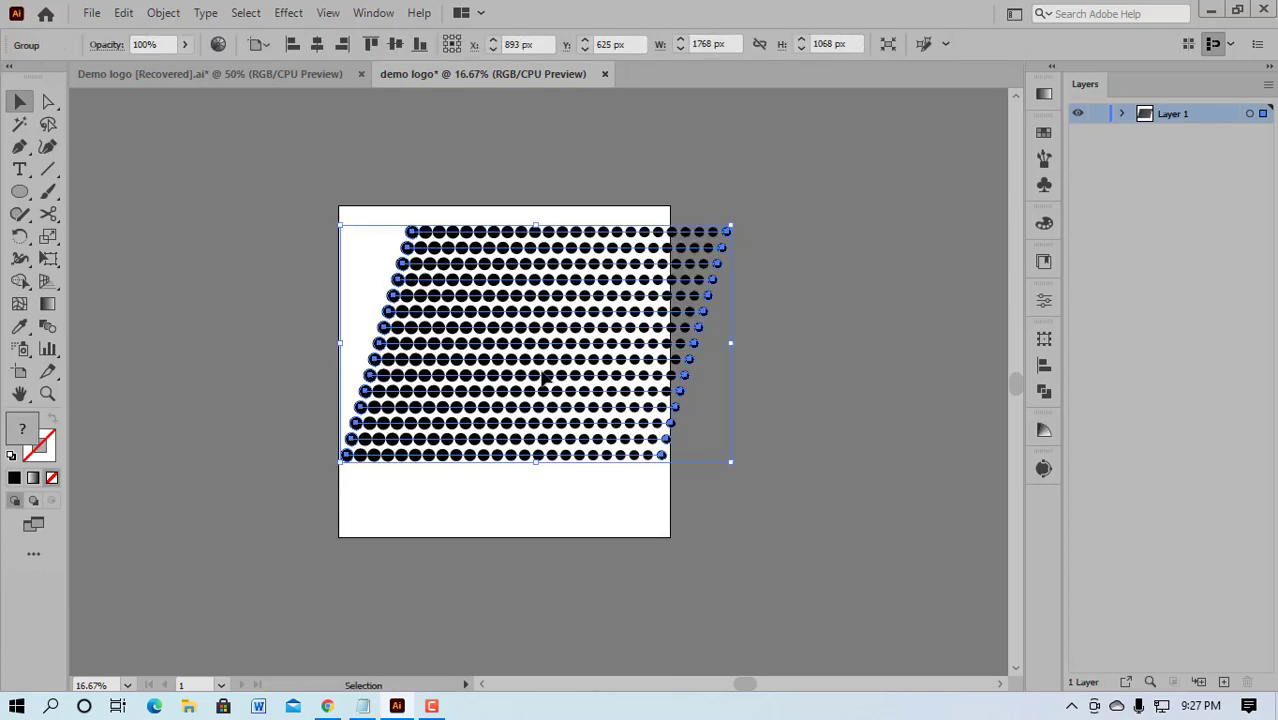
{"action": "left_click_drag", "start_coordinate": [589, 348], "coordinate": [639, 333]}
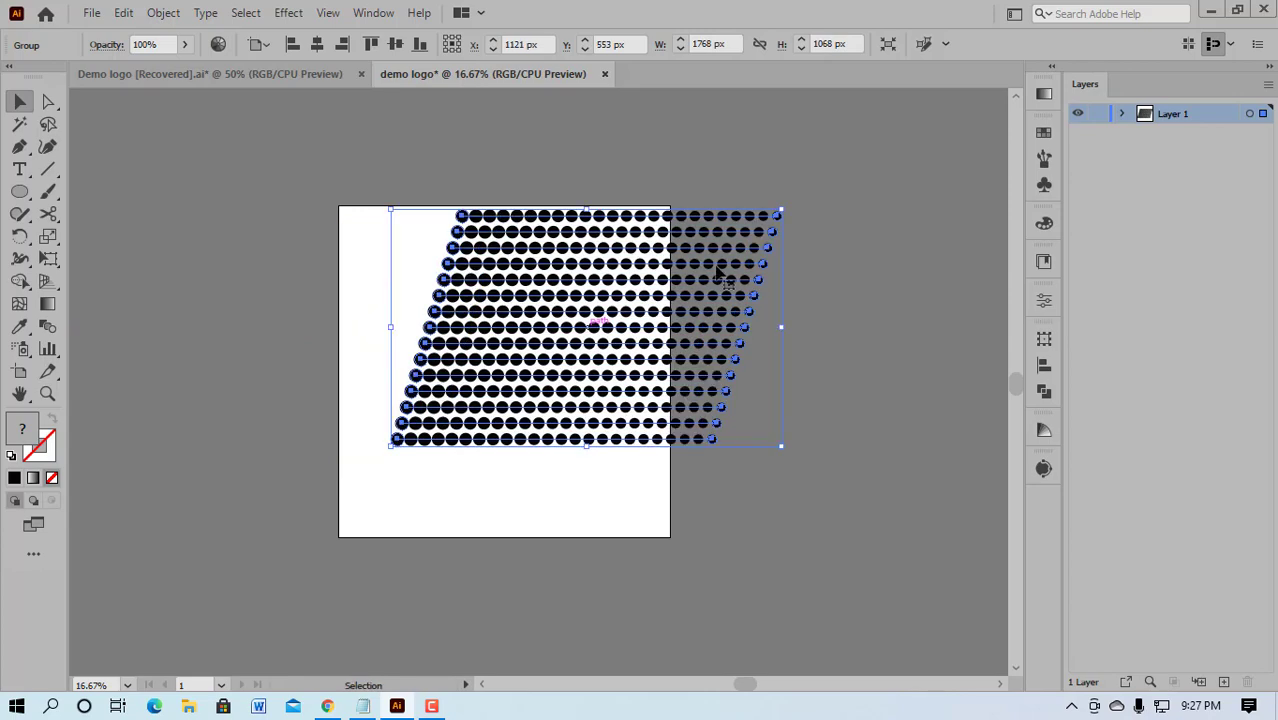
Step: Save the grouped dots as a dynamic symbol named 'demo 01', expanding the blends
{"action": "left_click", "coordinate": [1044, 134]}
{"action": "left_click", "coordinate": [930, 125]}
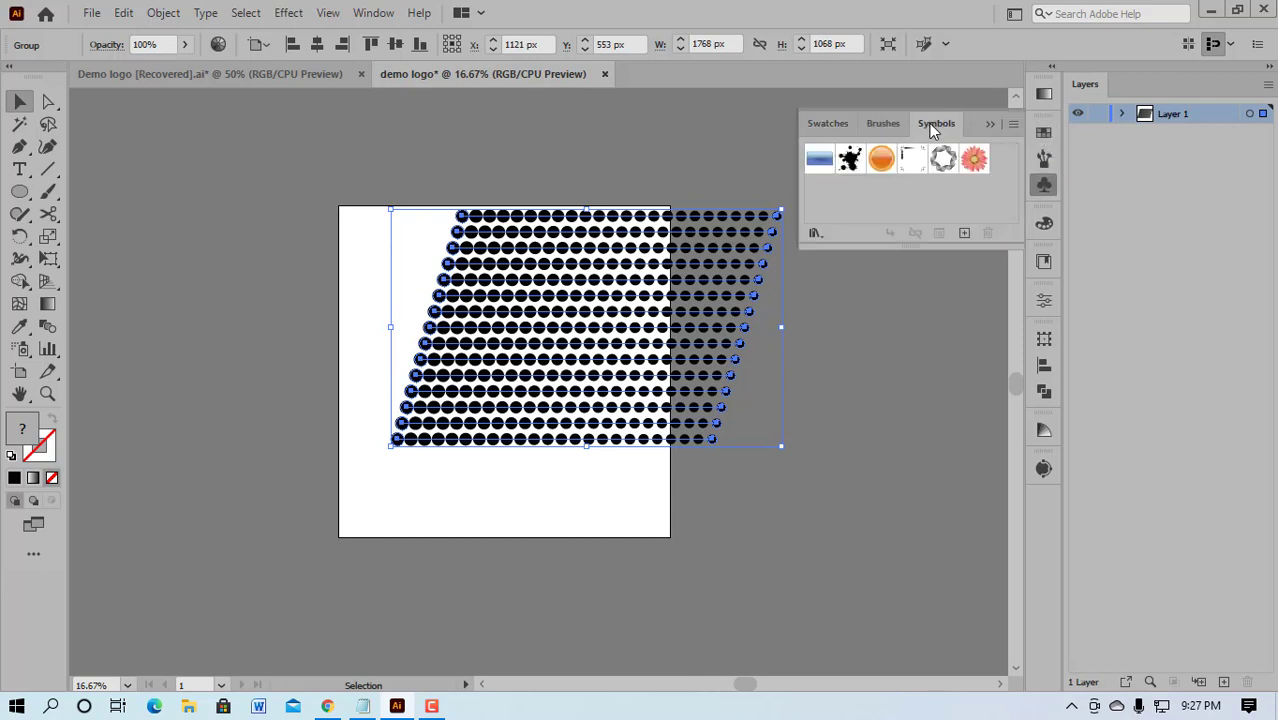
{"action": "mouse_move", "coordinate": [580, 322]}
{"action": "left_mouse_down"}
{"action": "mouse_move", "coordinate": [820, 226]}
{"action": "mouse_move", "coordinate": [828, 210]}
{"action": "left_mouse_up"}
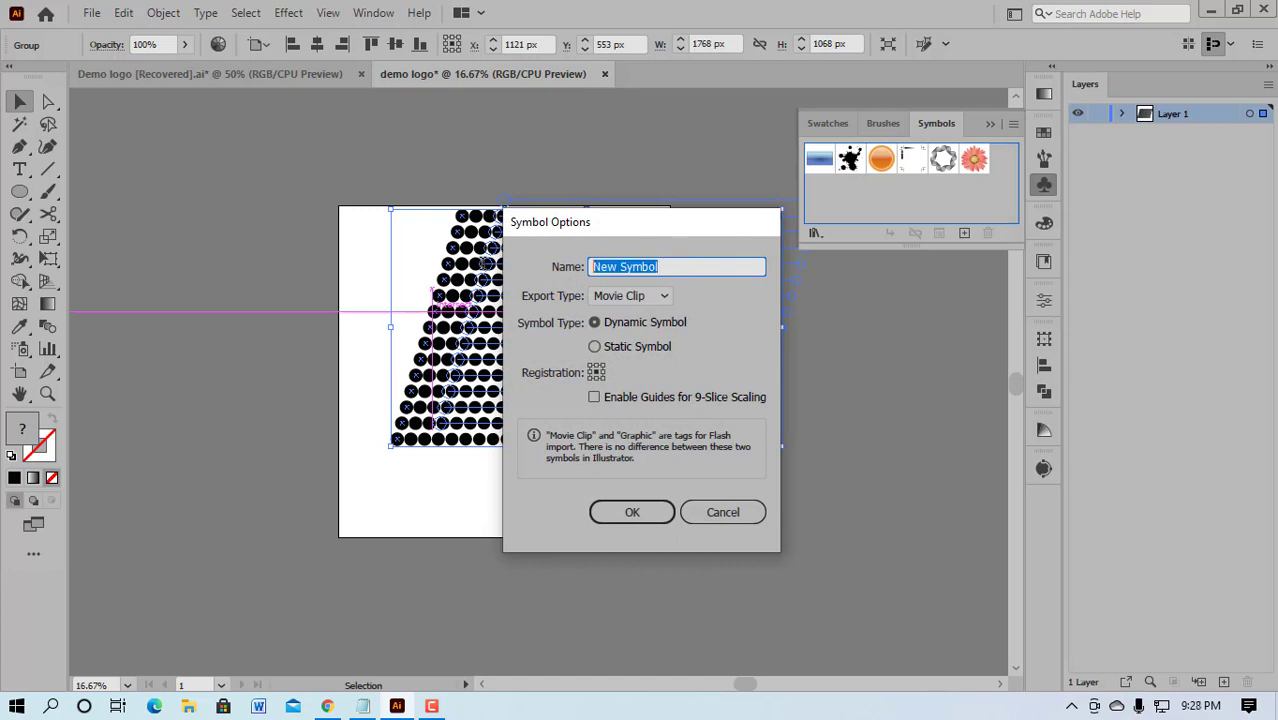
{"action": "type", "text": "demo 01"}
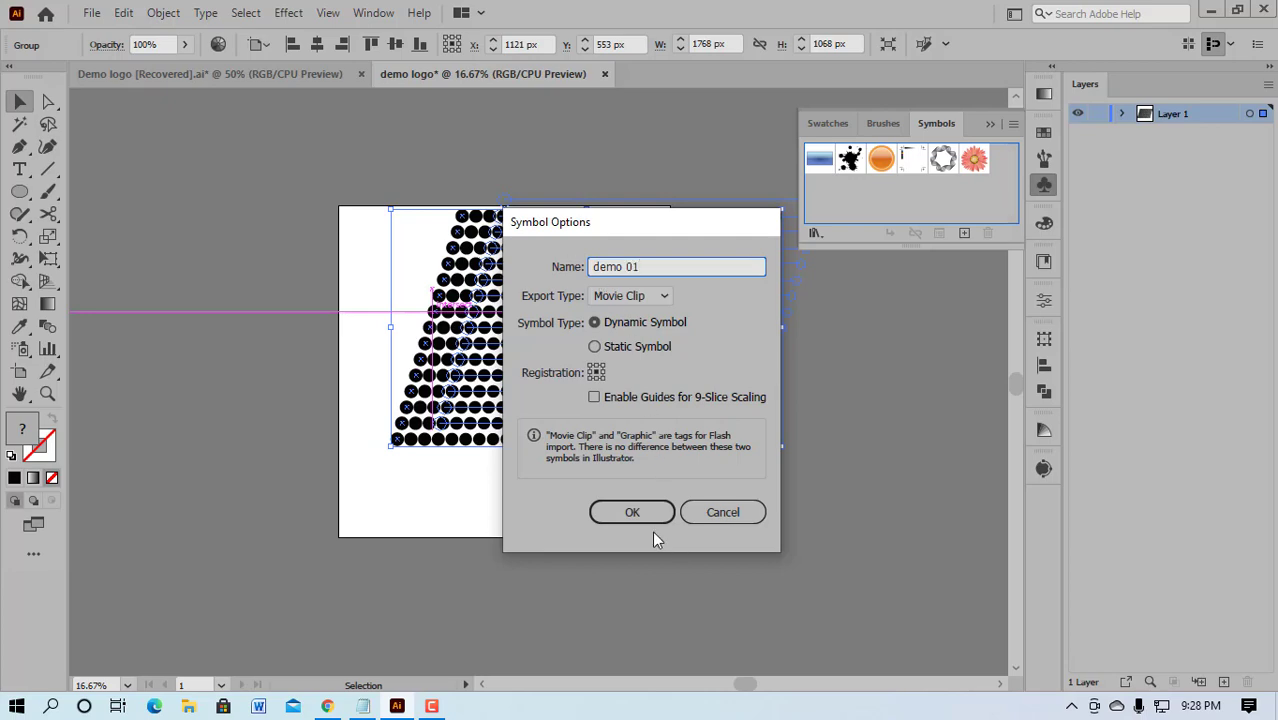
{"action": "left_click", "coordinate": [635, 511]}
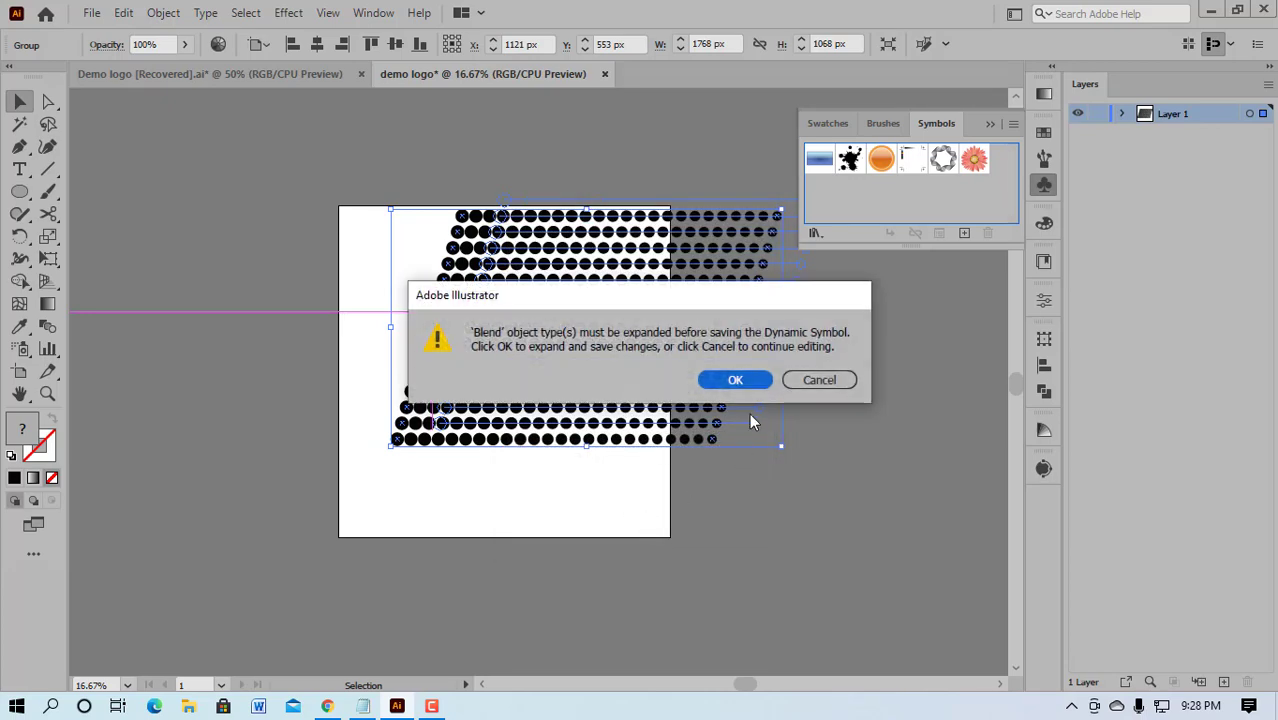
{"action": "left_click", "coordinate": [736, 380]}
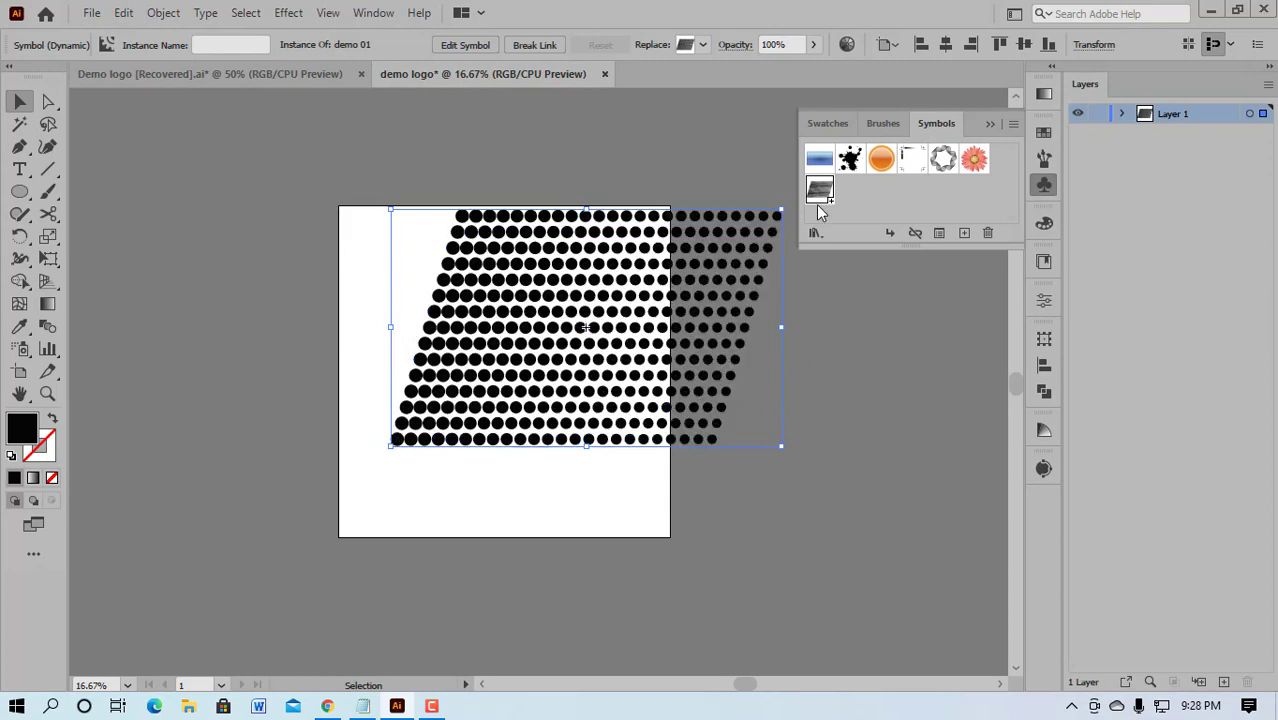
Step: Move the dot pattern off the artboard to the right and collapse the Symbols panel
{"action": "left_click_drag", "start_coordinate": [617, 328], "coordinate": [891, 348]}
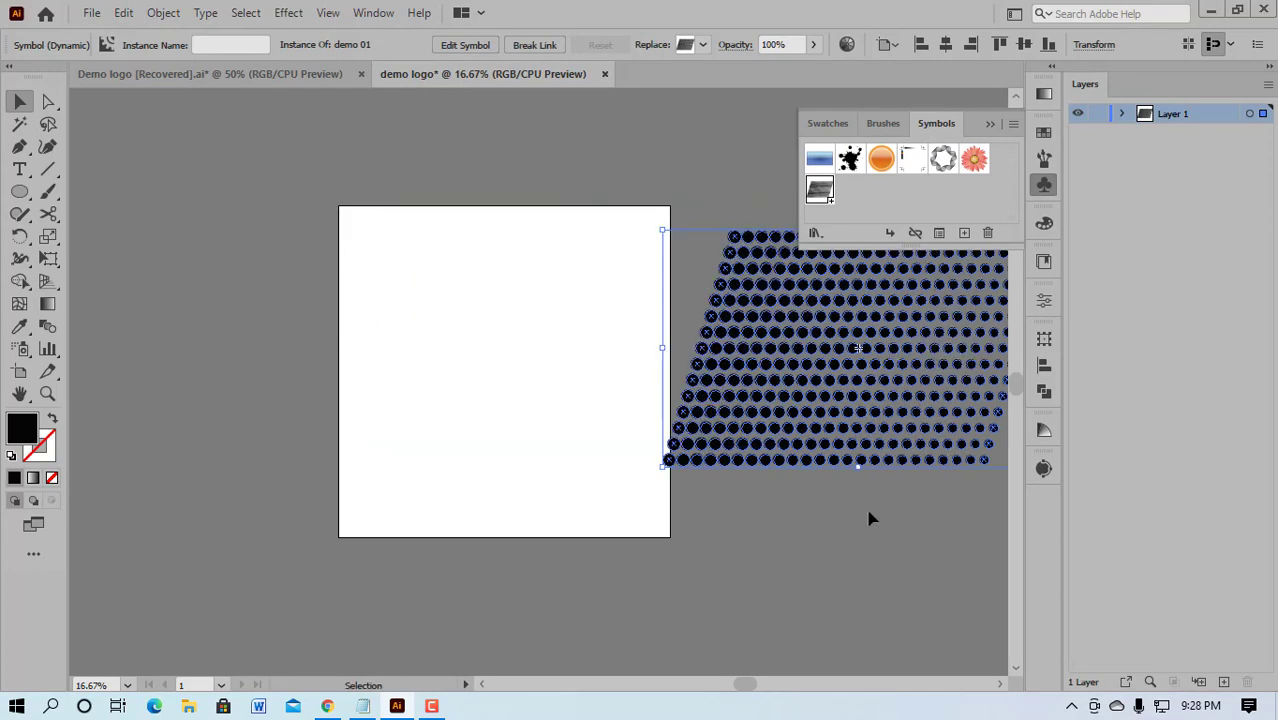
{"action": "left_click_drag", "start_coordinate": [848, 420], "coordinate": [882, 420]}
{"action": "left_click", "coordinate": [709, 600]}
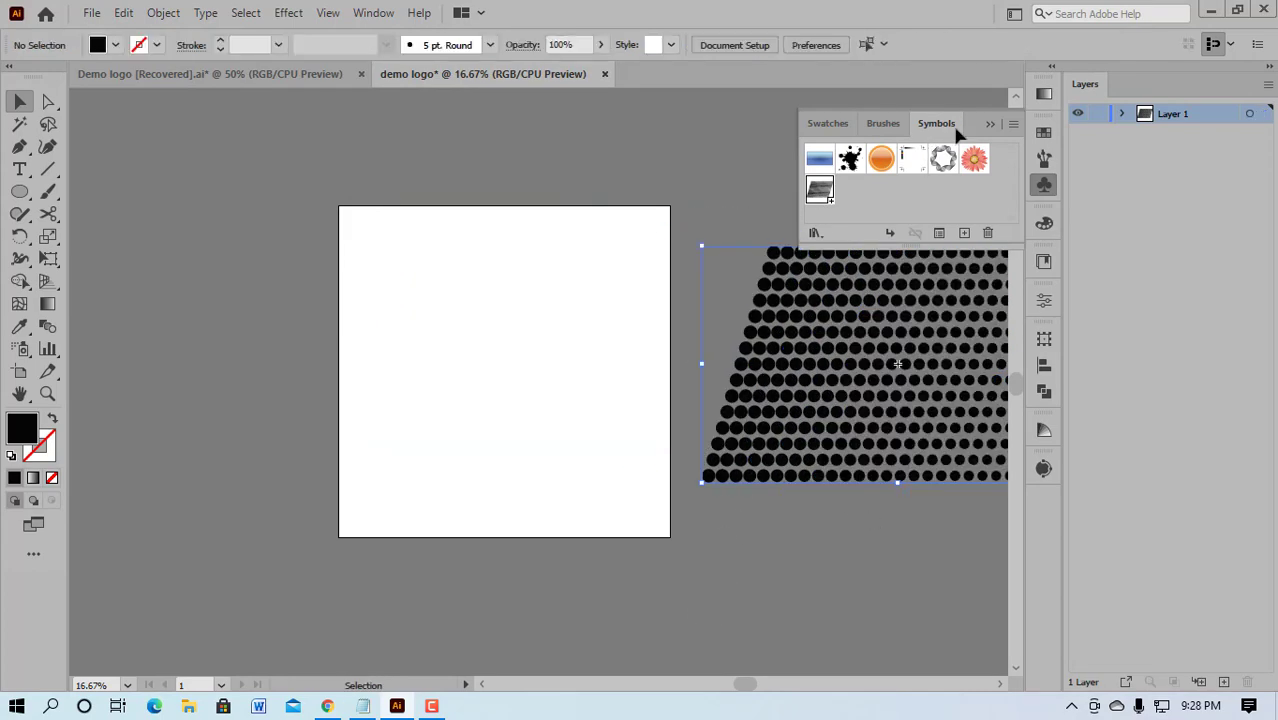
{"action": "left_click", "coordinate": [988, 127]}
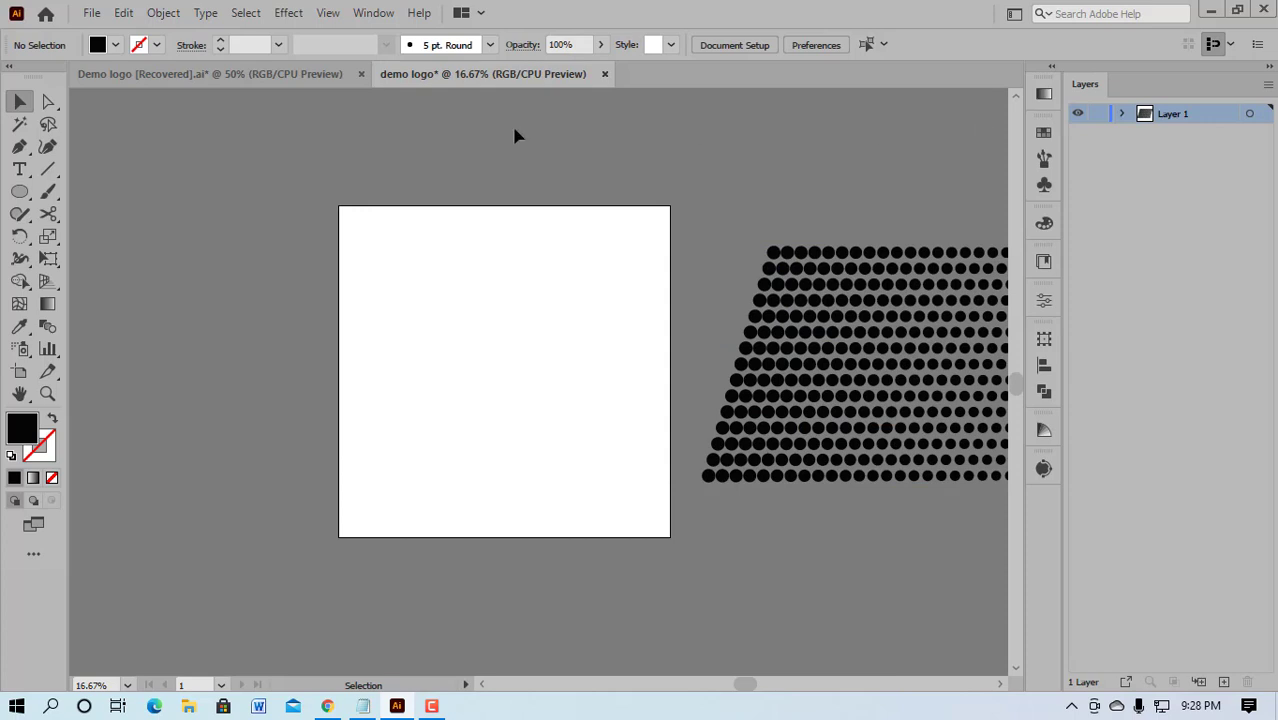
Step: Draw a large black circle in the artboard's upper-left area with the Ellipse Tool
{"action": "left_click", "coordinate": [20, 193]}
{"action": "left_click", "coordinate": [165, 237]}
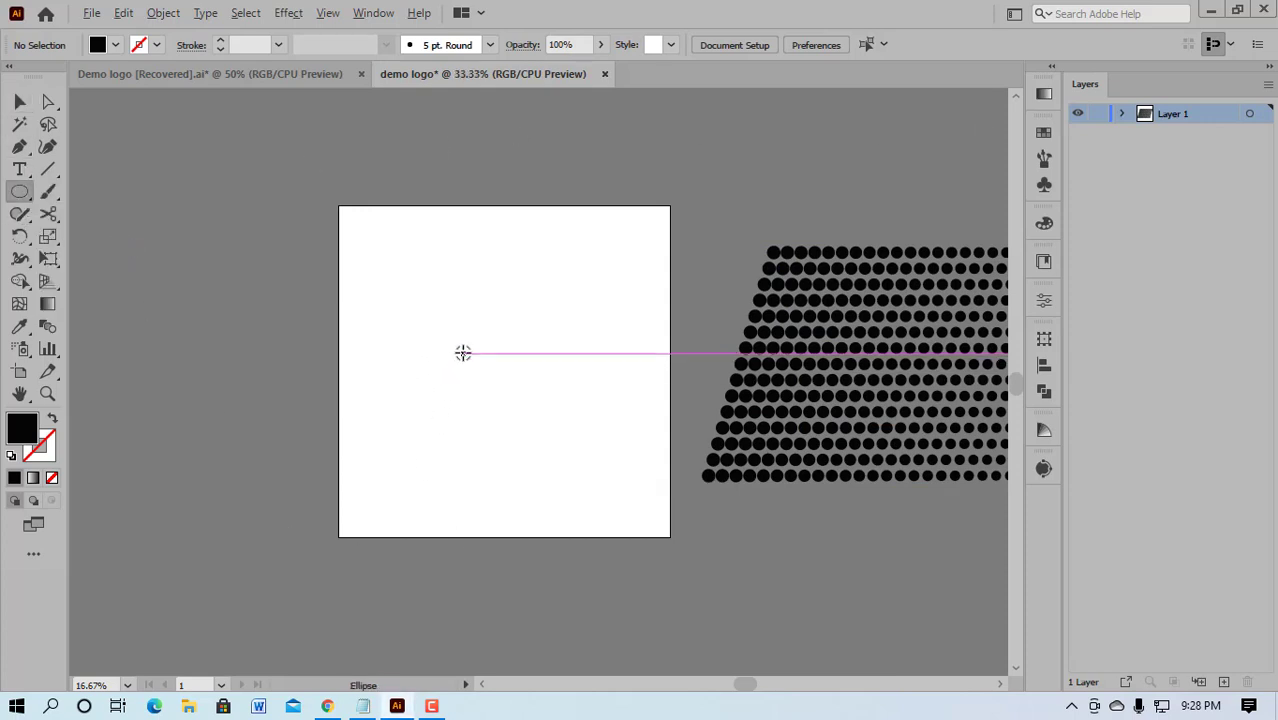
{"action": "scroll", "coordinate": [462, 351], "scroll_direction": "up", "scroll_amount": 3}
{"action": "scroll", "coordinate": [387, 380], "scroll_direction": "down", "scroll_amount": 2}
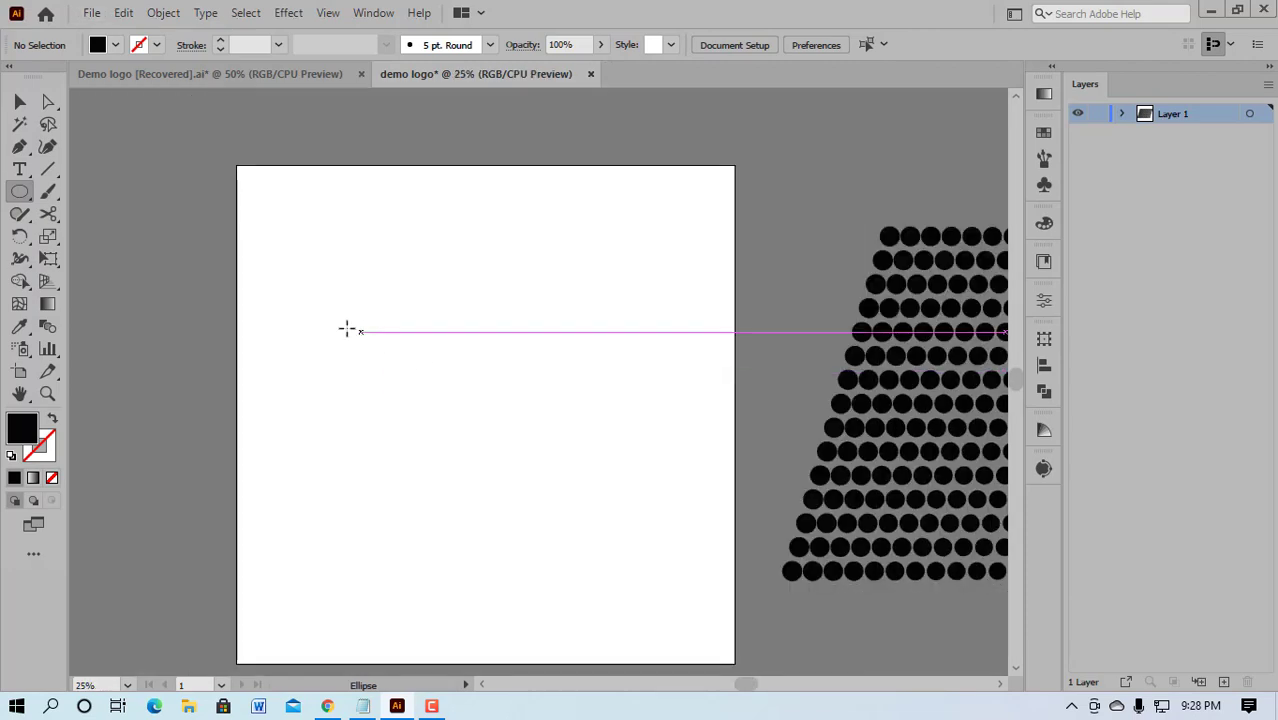
{"action": "left_click_drag", "start_coordinate": [347, 328], "coordinate": [462, 459]}
{"action": "scroll", "coordinate": [460, 458], "scroll_direction": "down", "scroll_amount": 1}
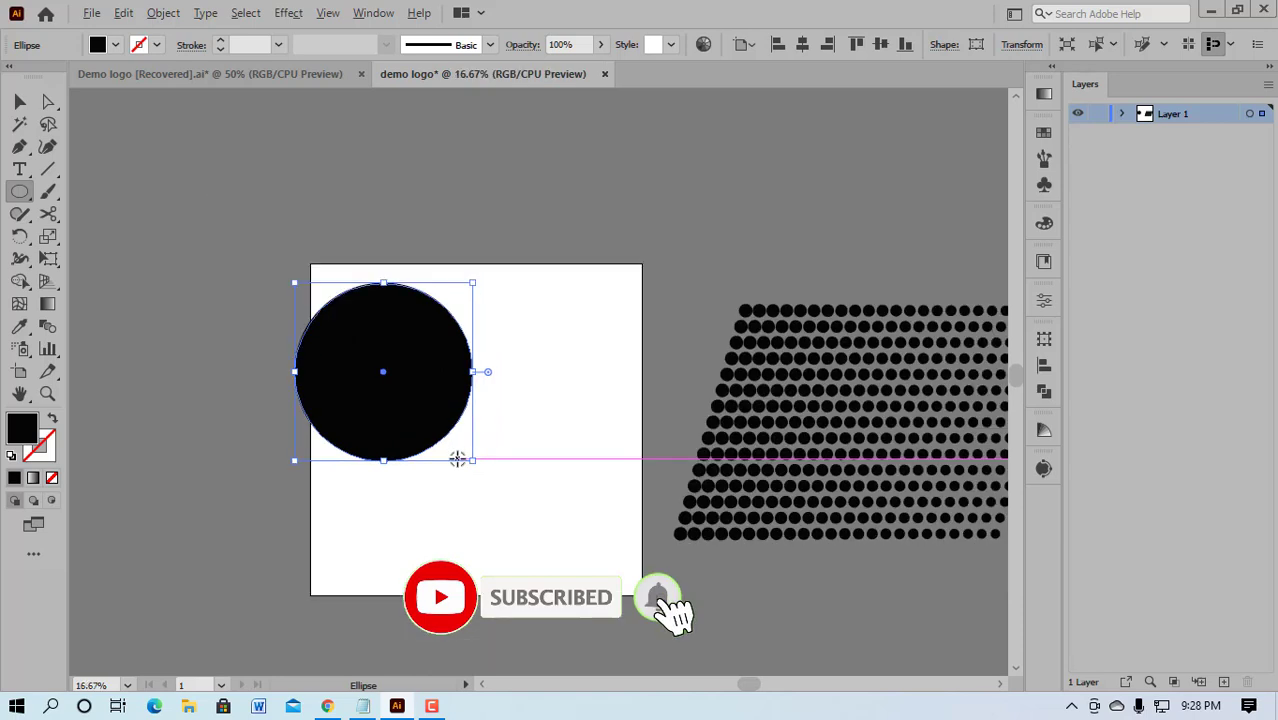
{"action": "scroll", "coordinate": [460, 458], "scroll_direction": "down", "scroll_amount": 1}
Step: Cut the circle at its top and bottom anchors with the Scissors Tool
{"action": "left_click_drag", "start_coordinate": [48, 214], "coordinate": [122, 243]}
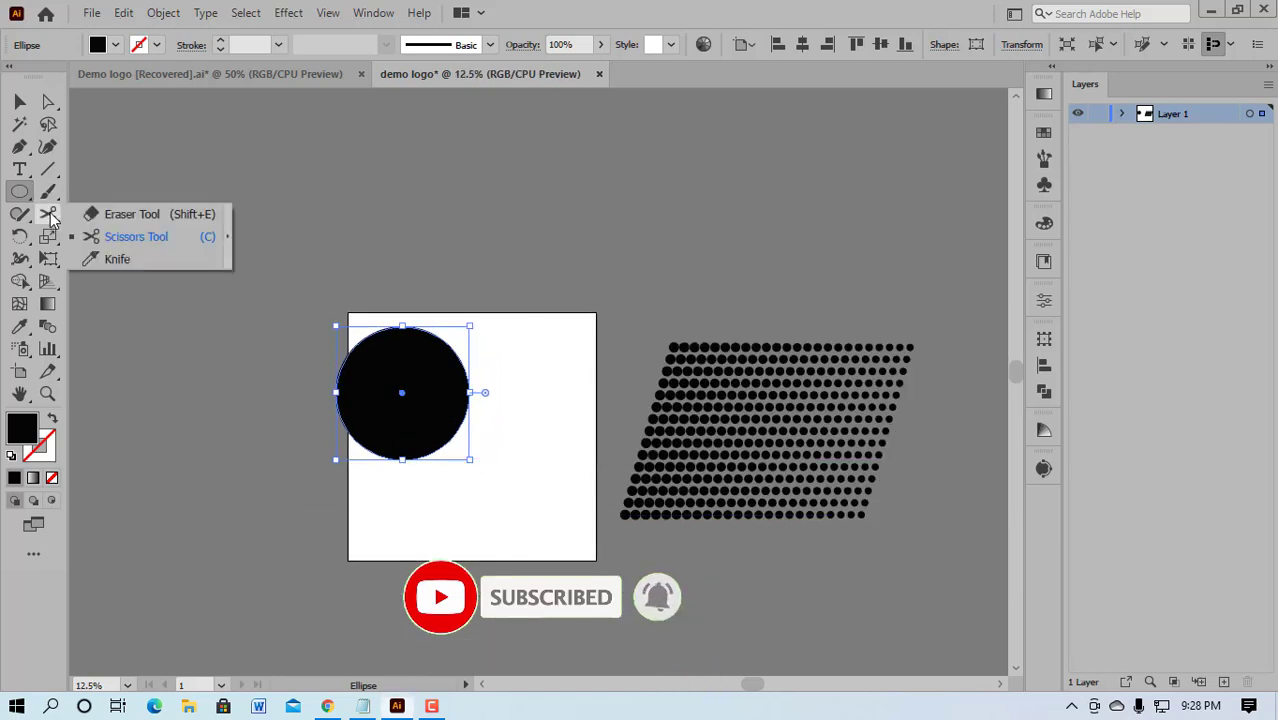
{"action": "left_click", "coordinate": [122, 242]}
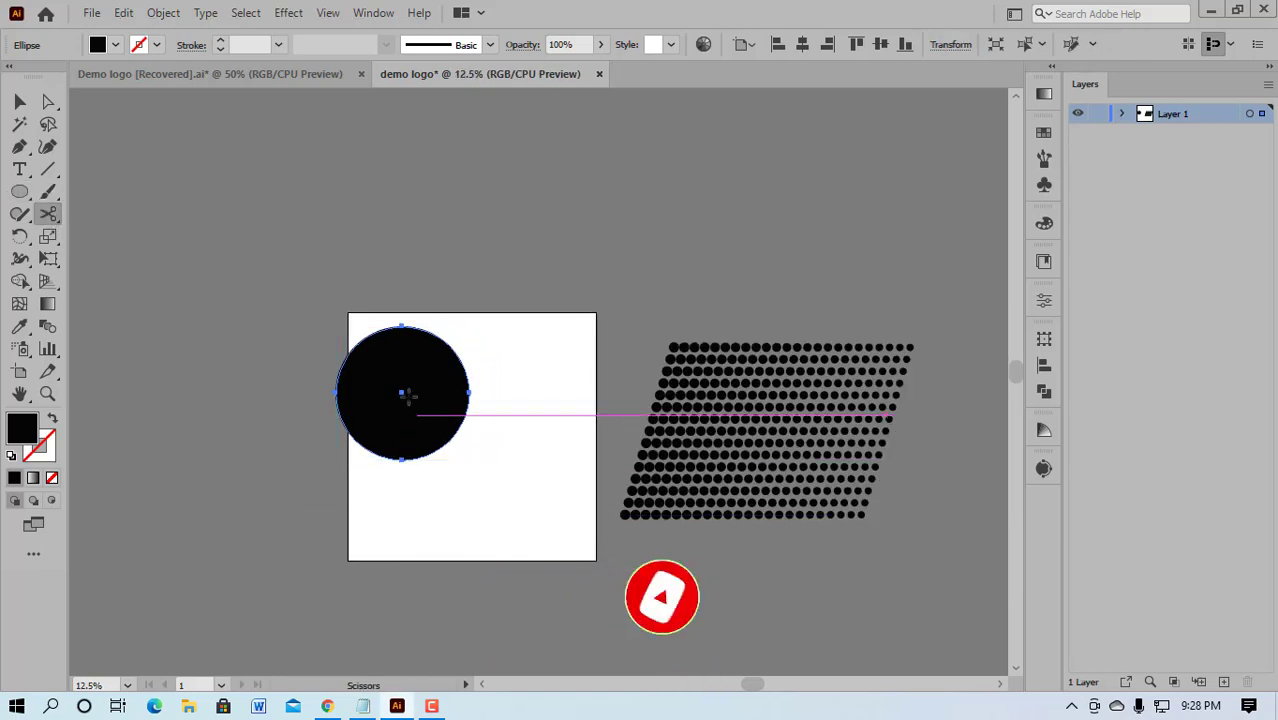
{"action": "scroll", "coordinate": [401, 392], "scroll_direction": "up", "scroll_amount": 1}
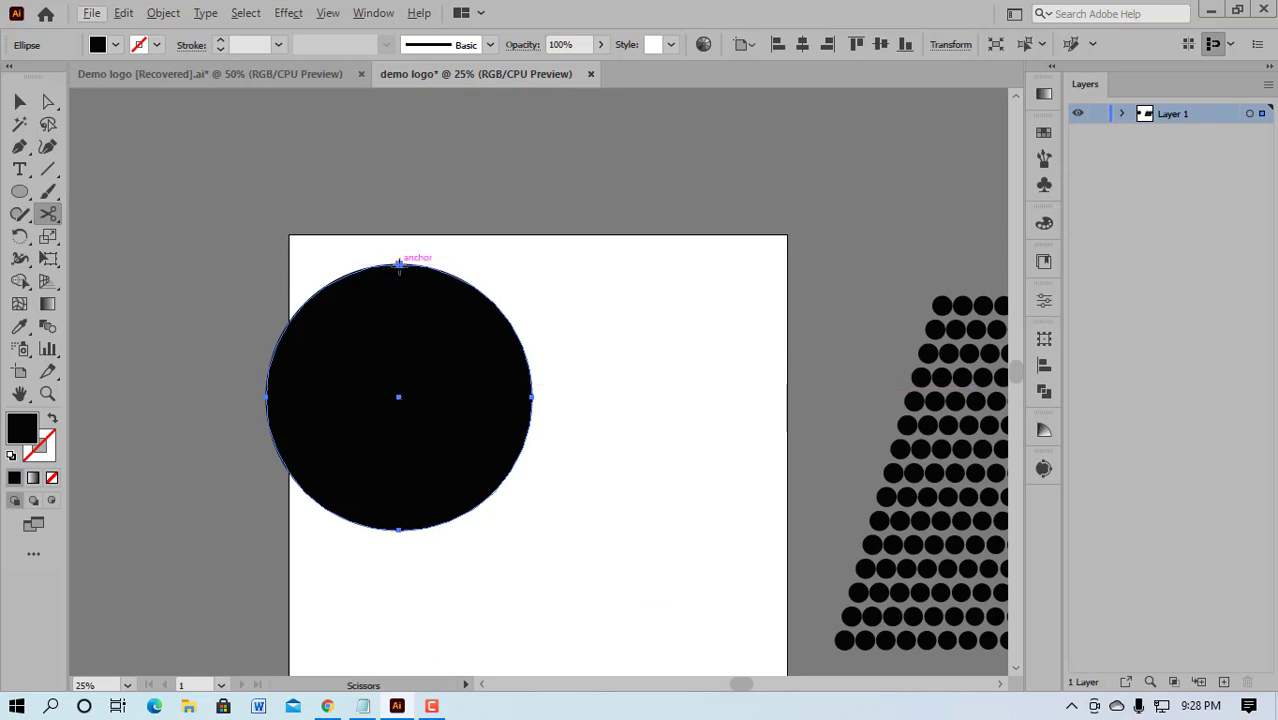
{"action": "left_click", "coordinate": [400, 264]}
{"action": "left_click", "coordinate": [399, 530]}
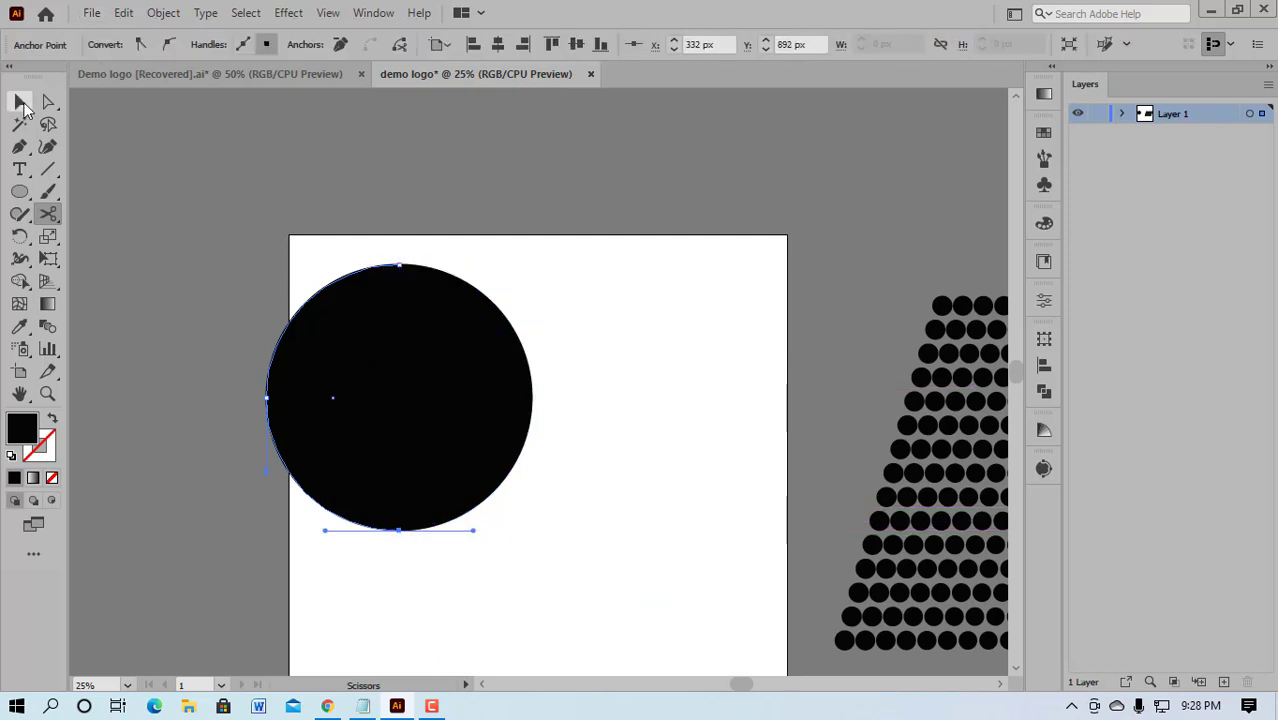
Step: Drag the left half-circle off the artboard, delete it, and reselect the right half
{"action": "left_click", "coordinate": [22, 103]}
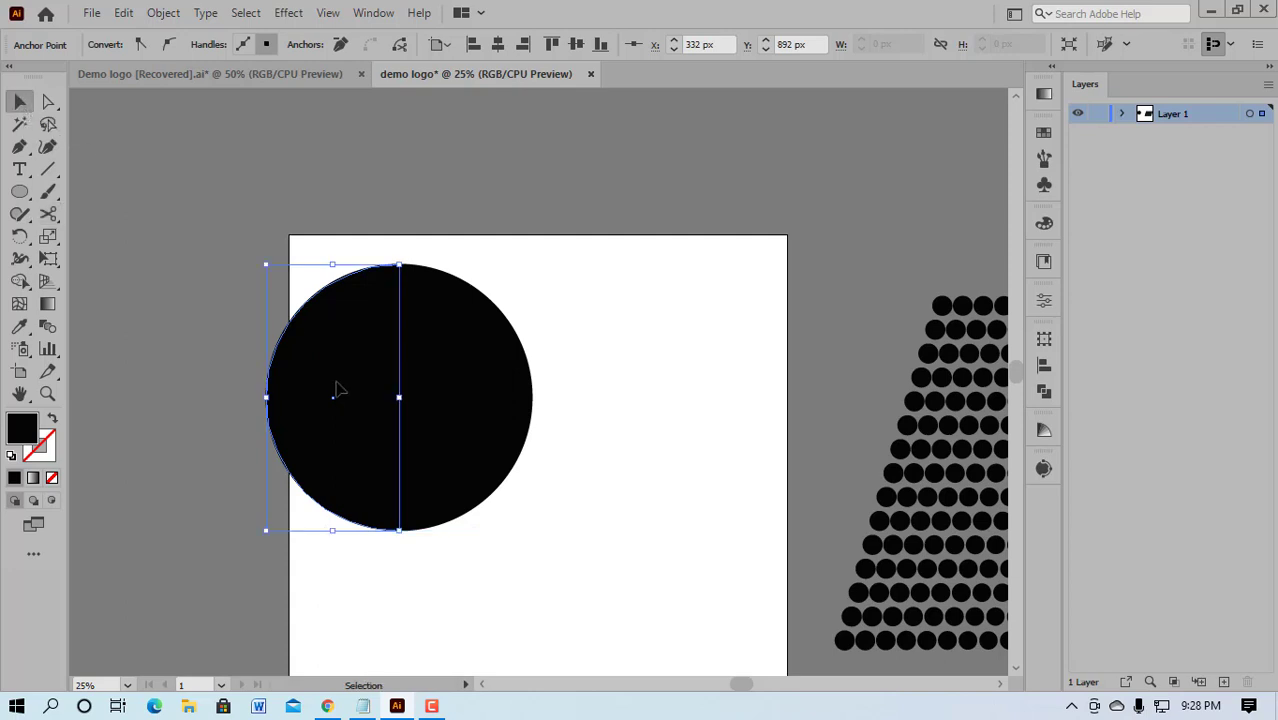
{"action": "left_click_drag", "start_coordinate": [314, 417], "coordinate": [174, 386]}
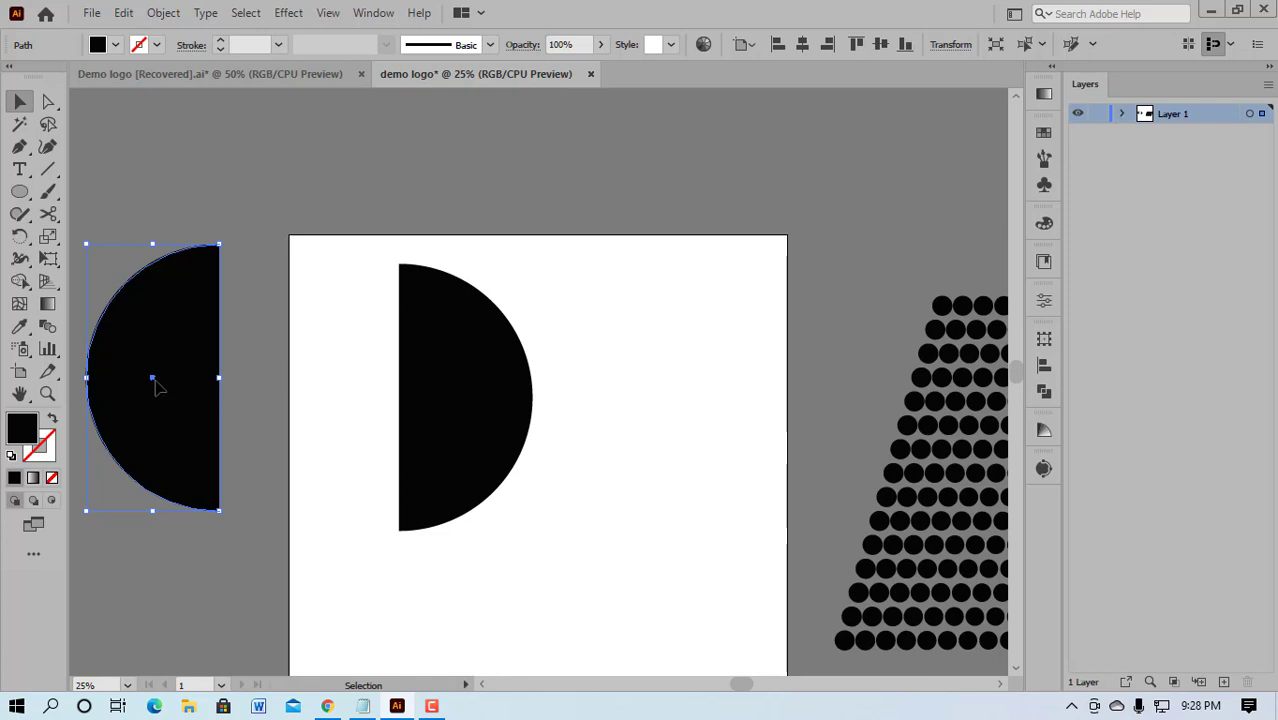
{"action": "key", "text": "Delete"}
{"action": "left_click", "coordinate": [445, 418]}
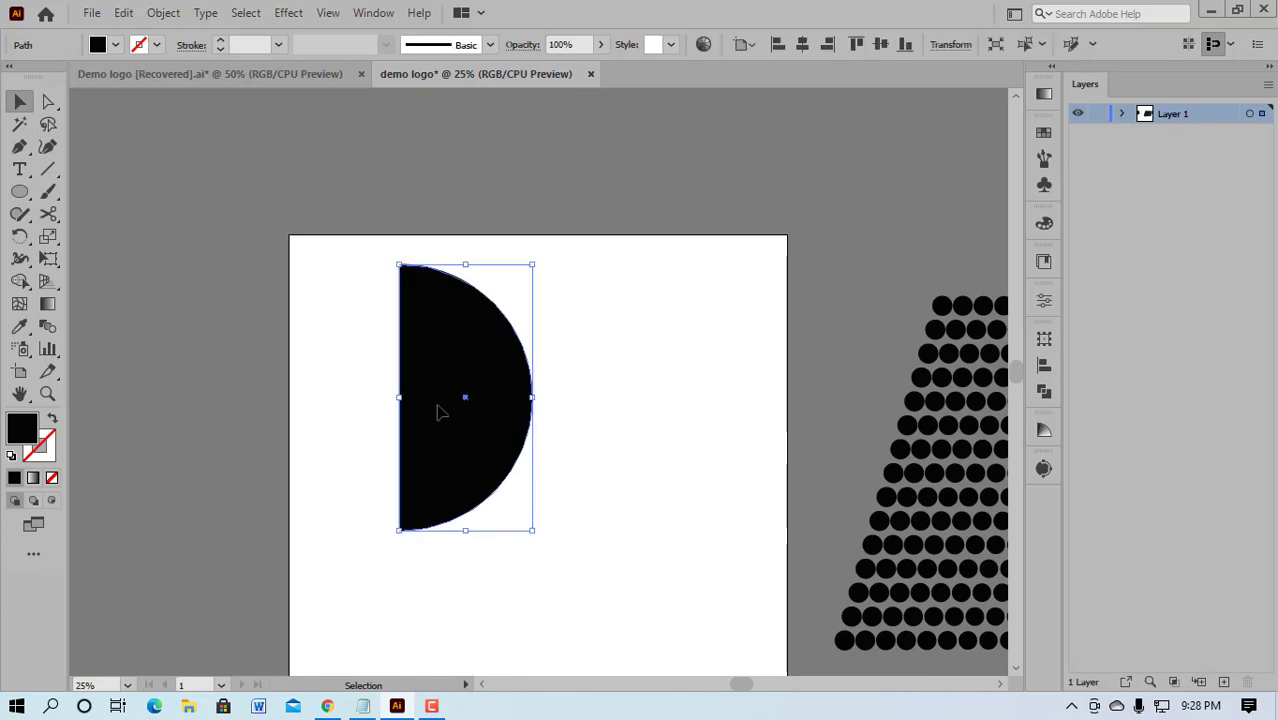
{"action": "left_click", "coordinate": [163, 13]}
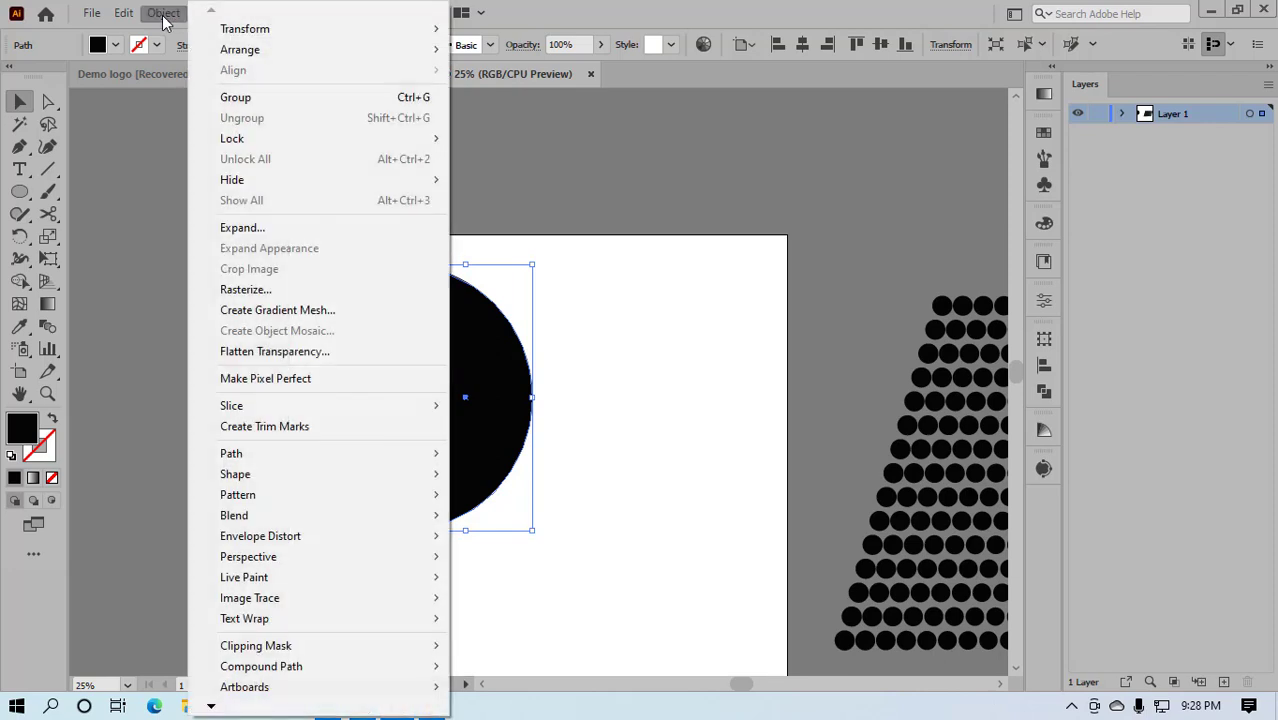
{"action": "left_click", "coordinate": [505, 116]}
{"action": "key", "text": "ctrl+shift+a"}
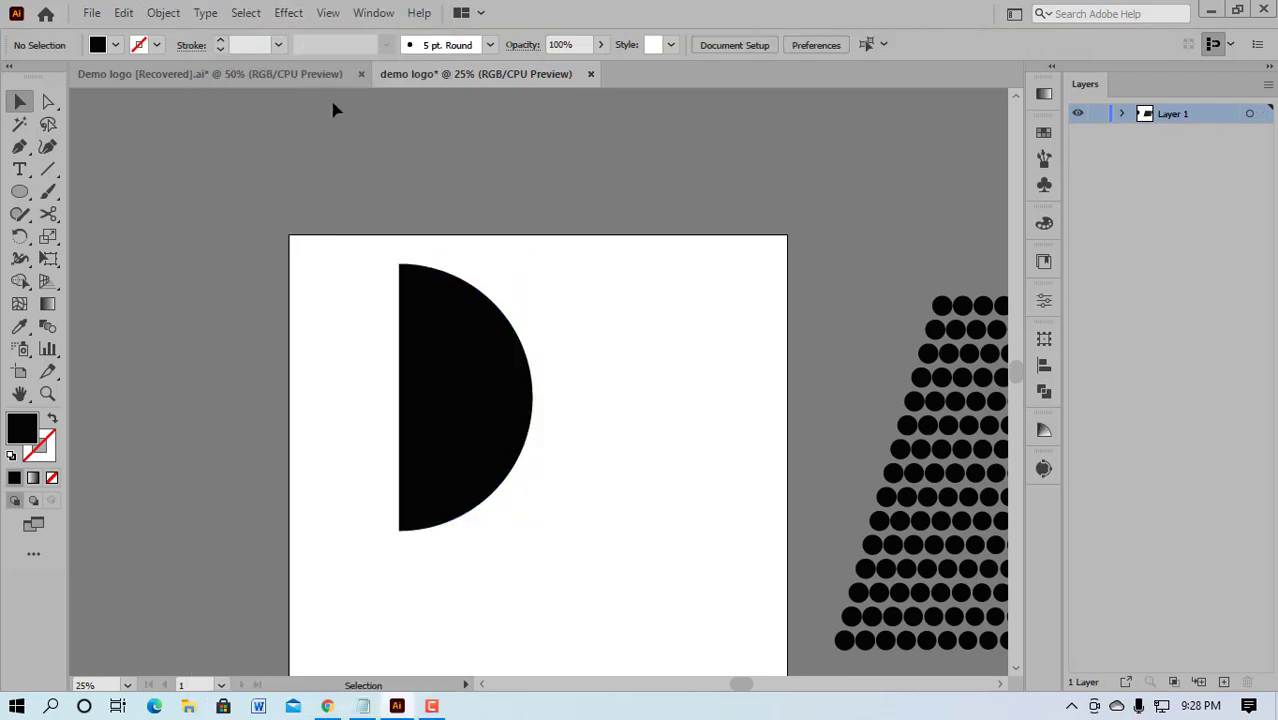
{"action": "left_click", "coordinate": [476, 378]}
Step: Apply Effect > 3D > Revolve to the half-circle, keeping Off-Axis Front at 360°
{"action": "left_click", "coordinate": [289, 13]}
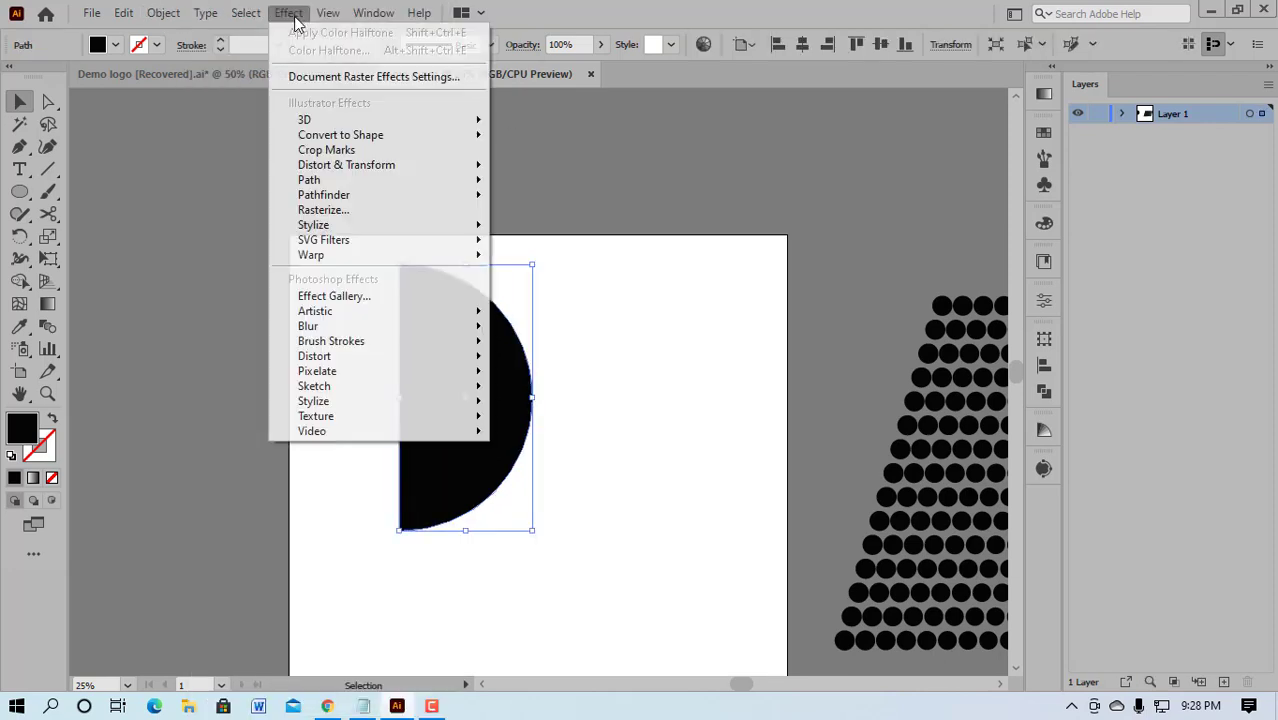
{"action": "mouse_move", "coordinate": [305, 120]}
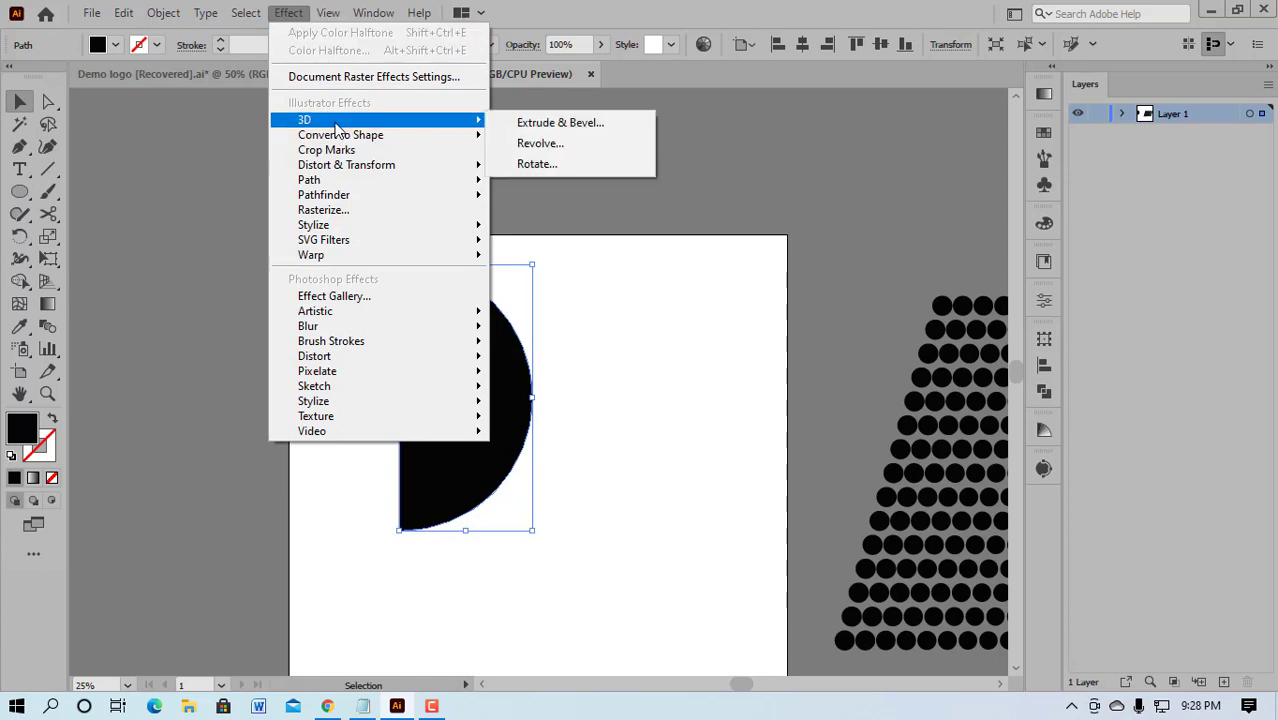
{"action": "left_click", "coordinate": [540, 143]}
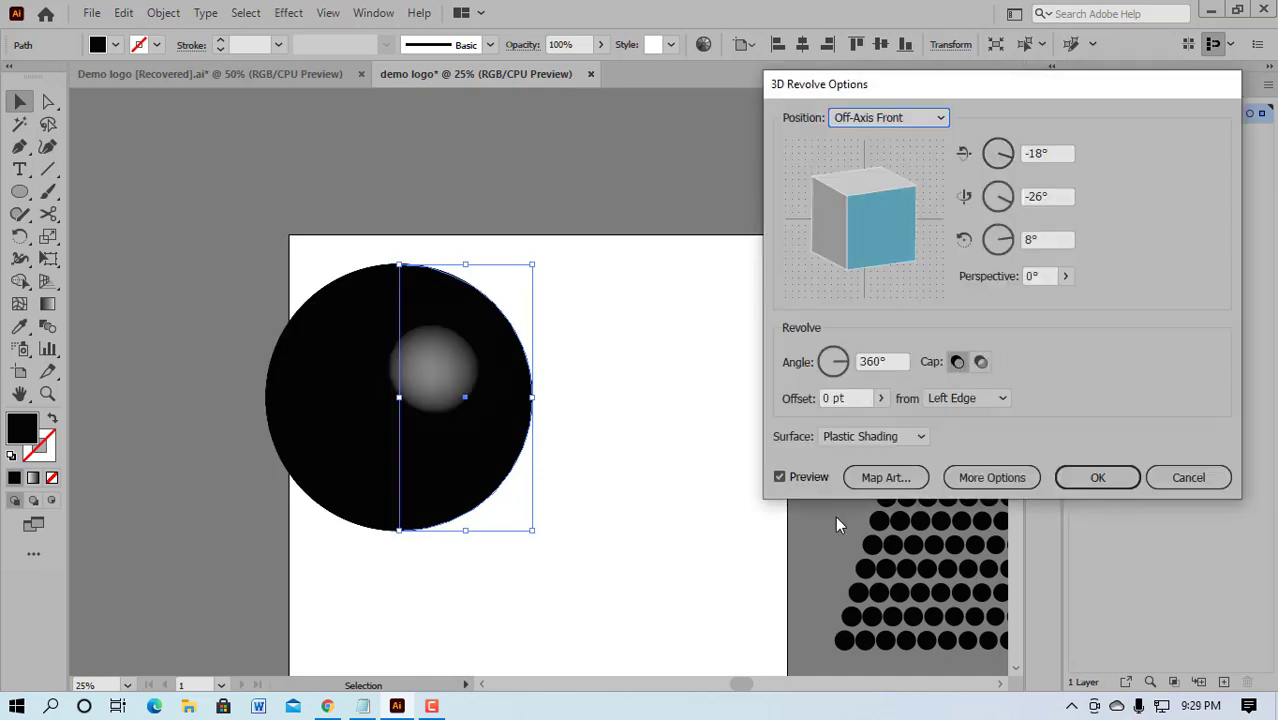
Step: Turn on Invisible Geometry in the Map Art settings and open the Symbol list for demo 01
{"action": "left_click", "coordinate": [893, 478]}
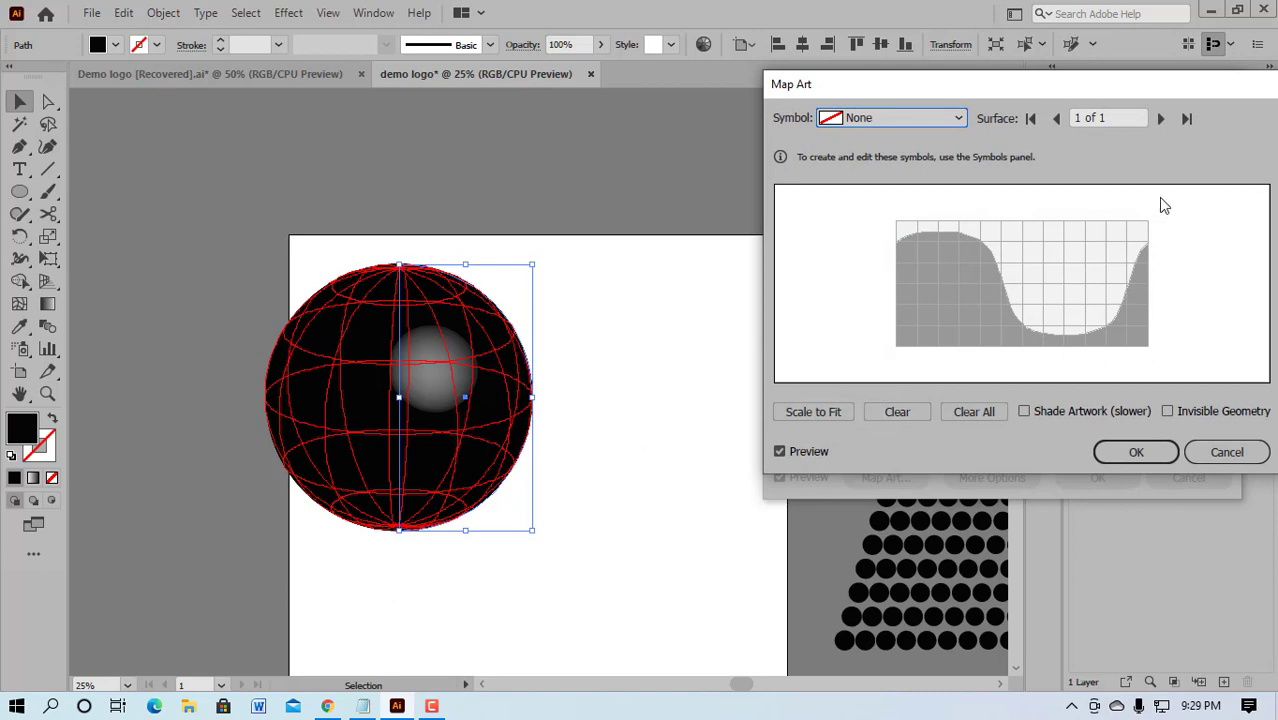
{"action": "left_click", "coordinate": [1168, 411]}
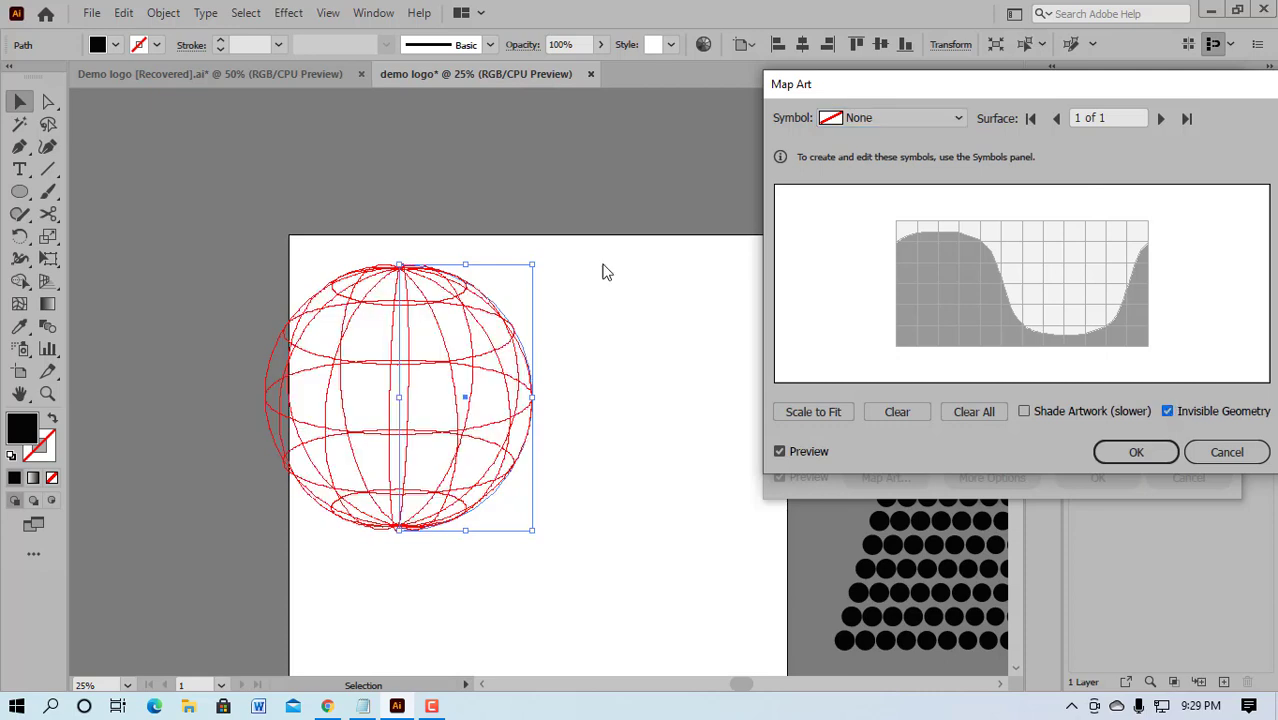
{"action": "left_click", "coordinate": [958, 117]}
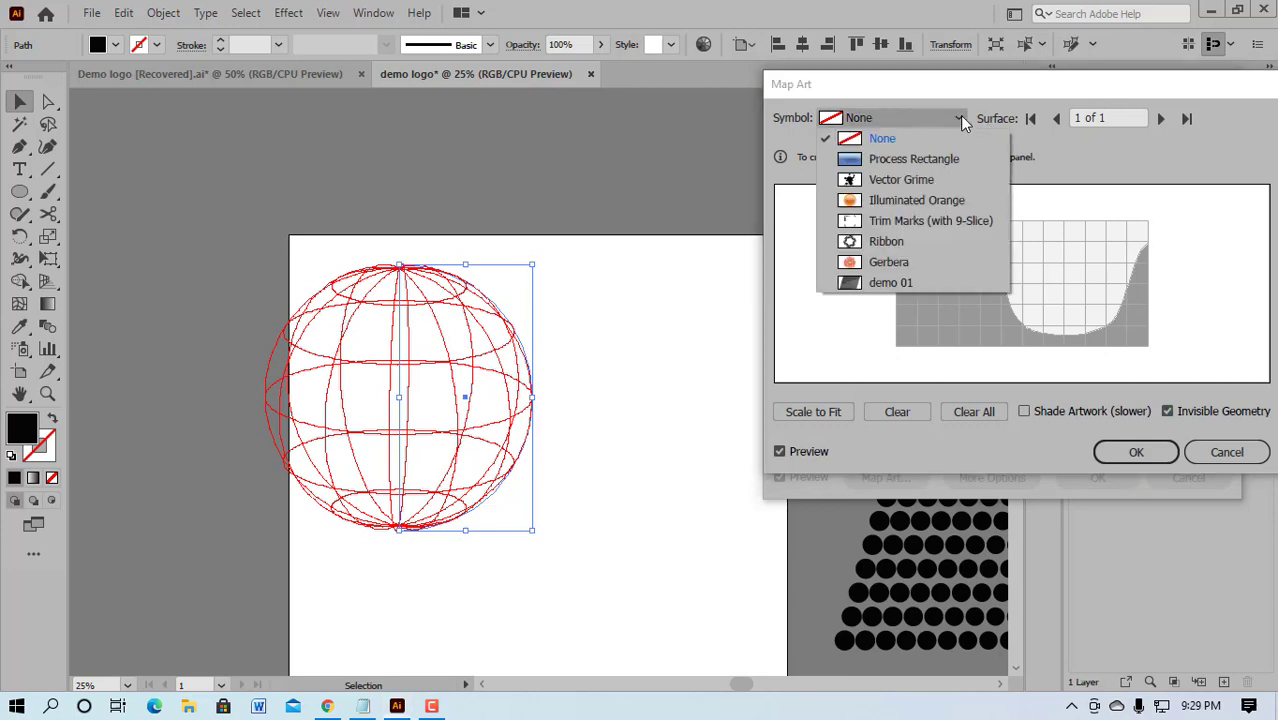
Step: Map the demo 01 symbol onto the sphere and nudge it into position
{"action": "left_click", "coordinate": [885, 283]}
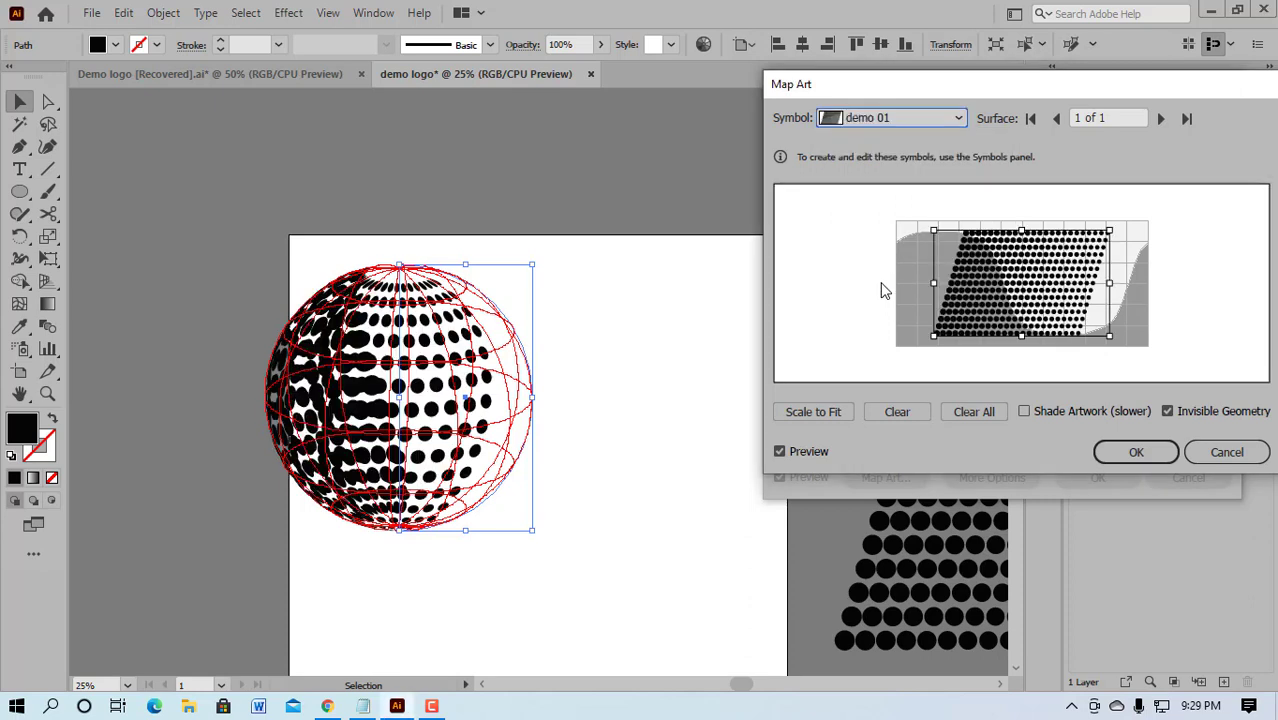
{"action": "left_click_drag", "start_coordinate": [1034, 290], "coordinate": [1113, 289]}
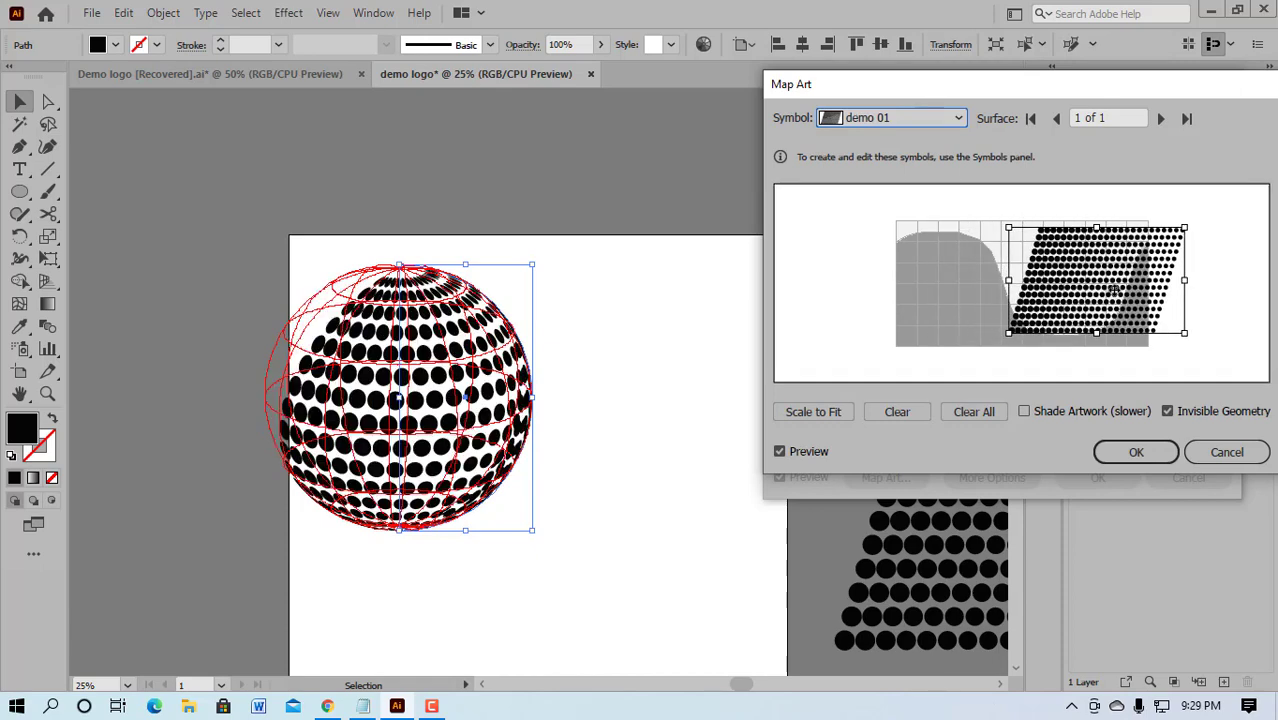
{"action": "left_click_drag", "start_coordinate": [1106, 295], "coordinate": [1121, 285]}
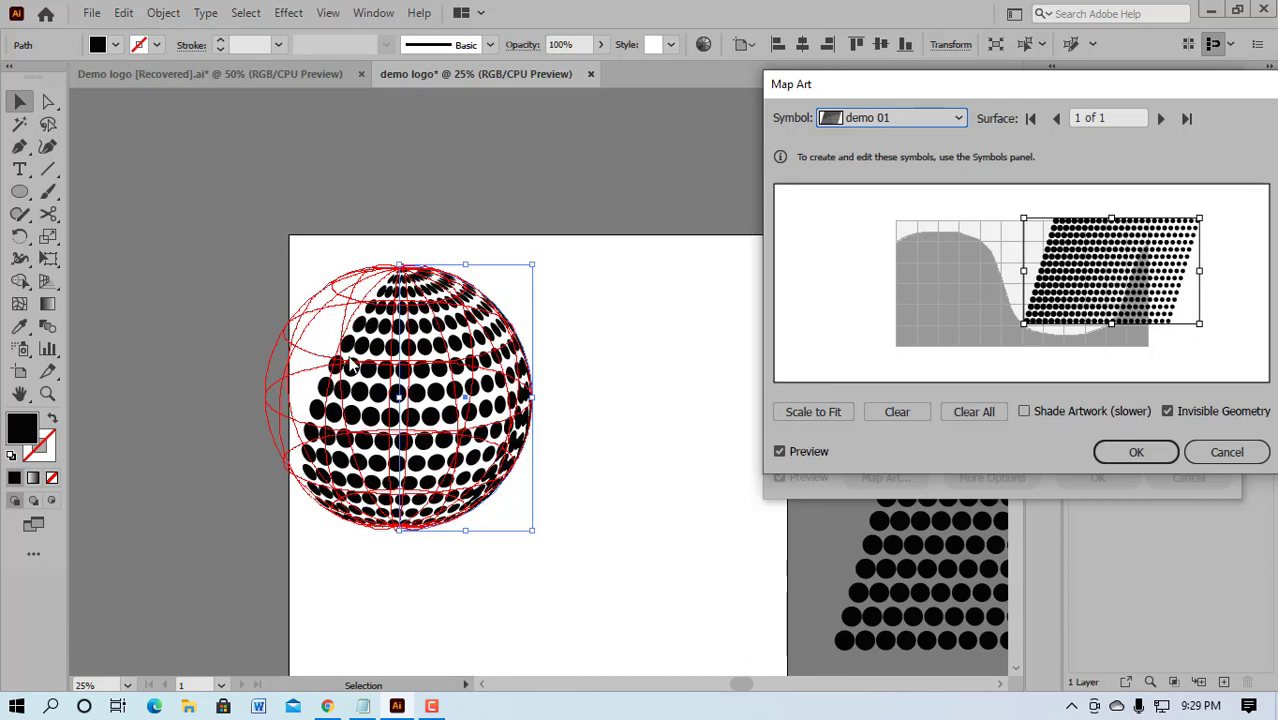
{"action": "mouse_move", "coordinate": [1078, 296]}
{"action": "left_mouse_down"}
{"action": "mouse_move", "coordinate": [918, 304]}
{"action": "mouse_move", "coordinate": [1056, 282]}
{"action": "mouse_move", "coordinate": [1106, 290]}
{"action": "mouse_move", "coordinate": [1100, 303]}
{"action": "left_mouse_up"}
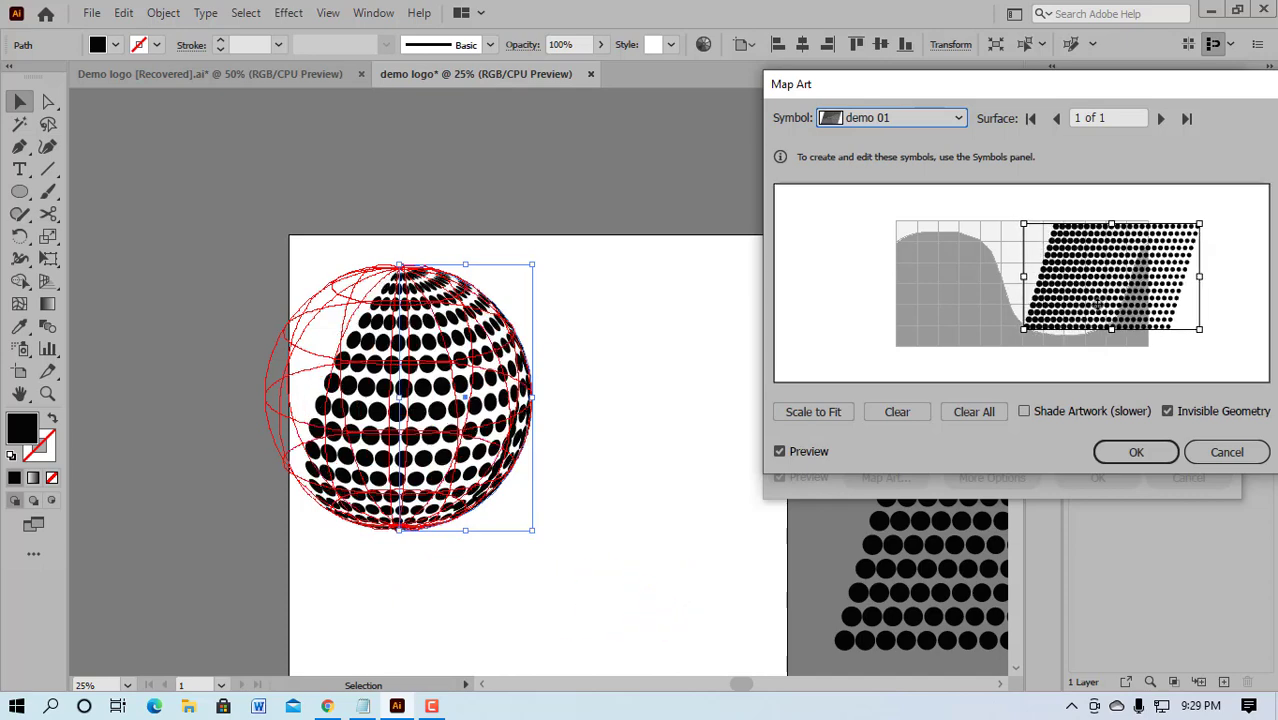
{"action": "left_click", "coordinate": [1140, 454]}
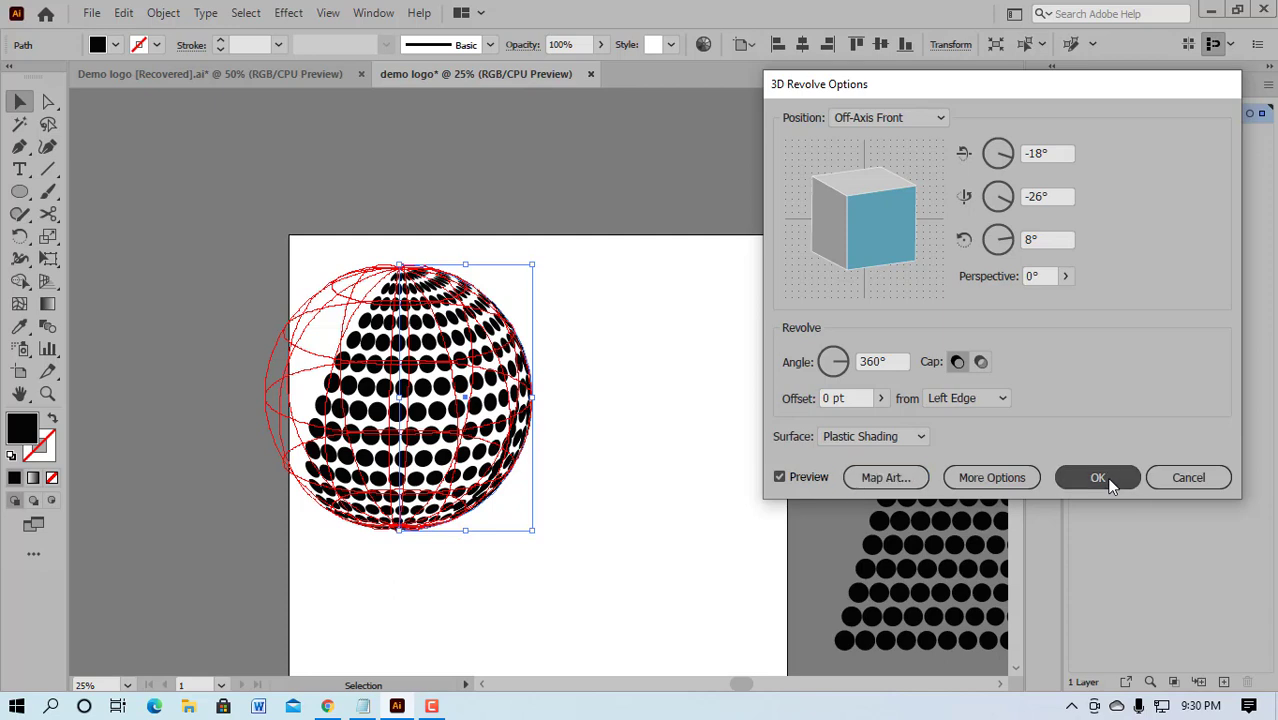
Step: Apply the 3D revolve and move the sphere right toward the artboard centre
{"action": "left_click", "coordinate": [1104, 477]}
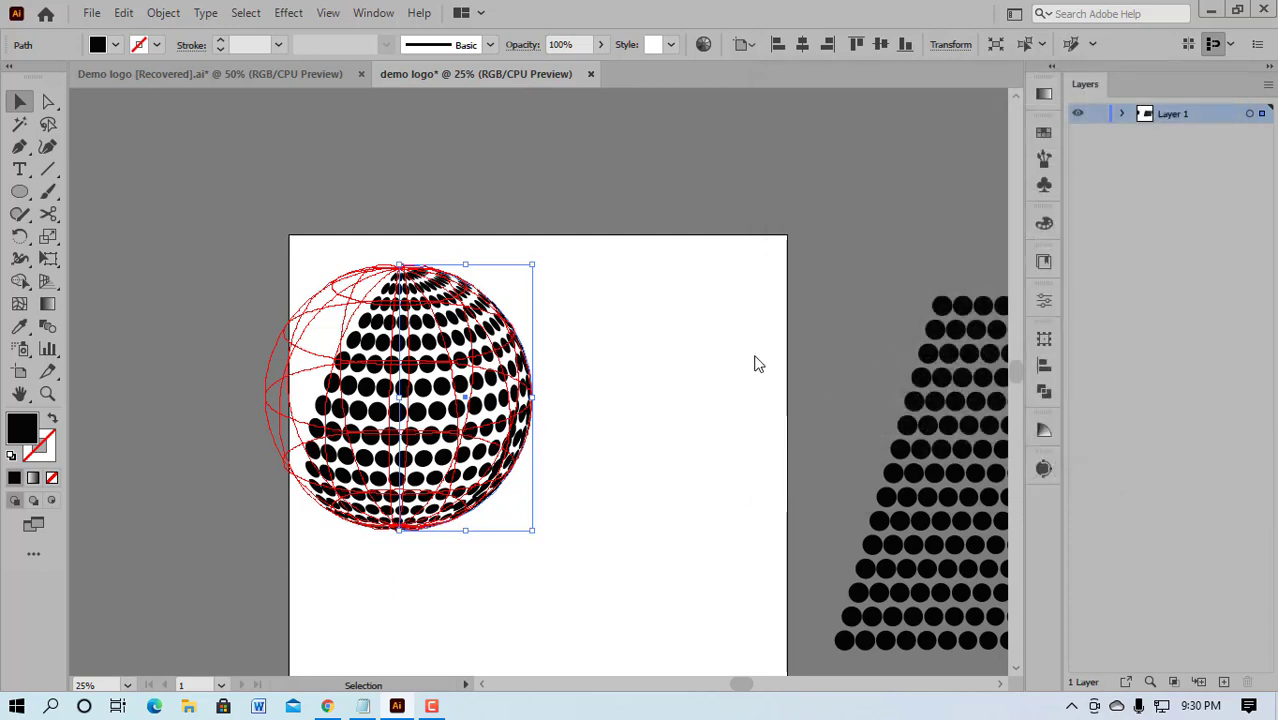
{"action": "left_click", "coordinate": [699, 414]}
{"action": "left_click_drag", "start_coordinate": [459, 431], "coordinate": [543, 440]}
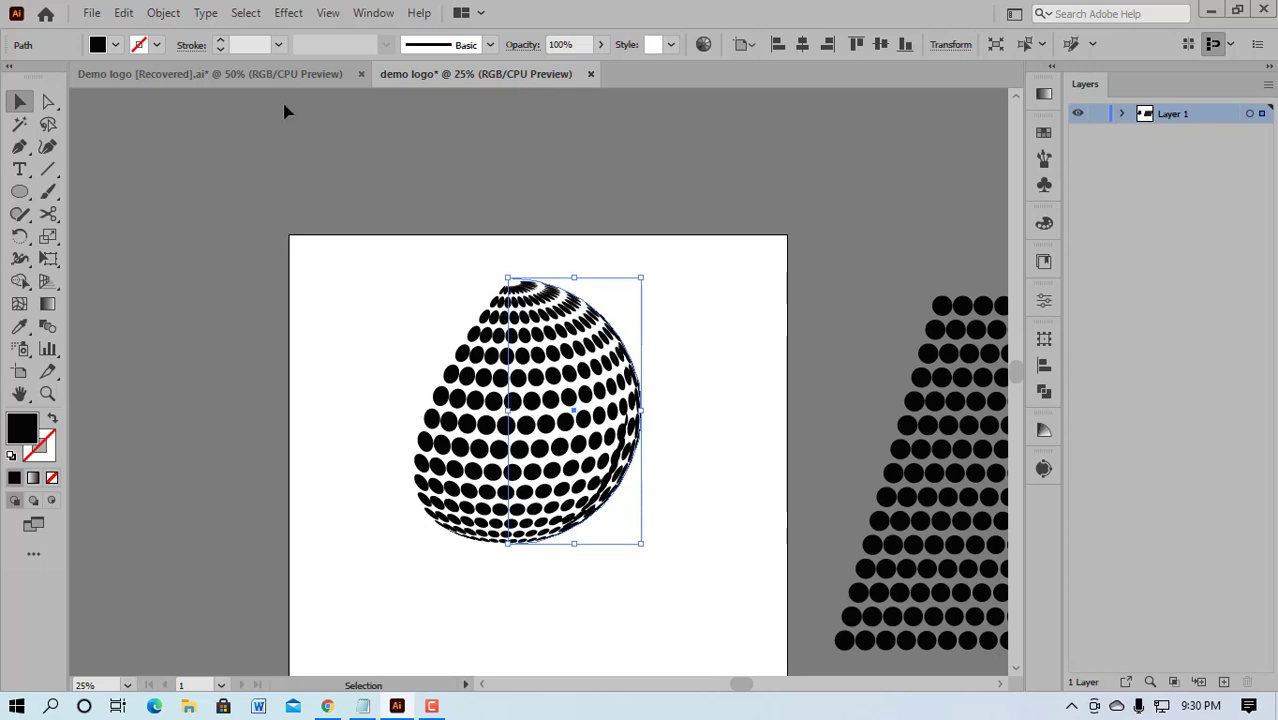
Step: Run Object > Expand Appearance, then Object > Expand on the sphere, and deselect it
{"action": "left_click", "coordinate": [161, 13]}
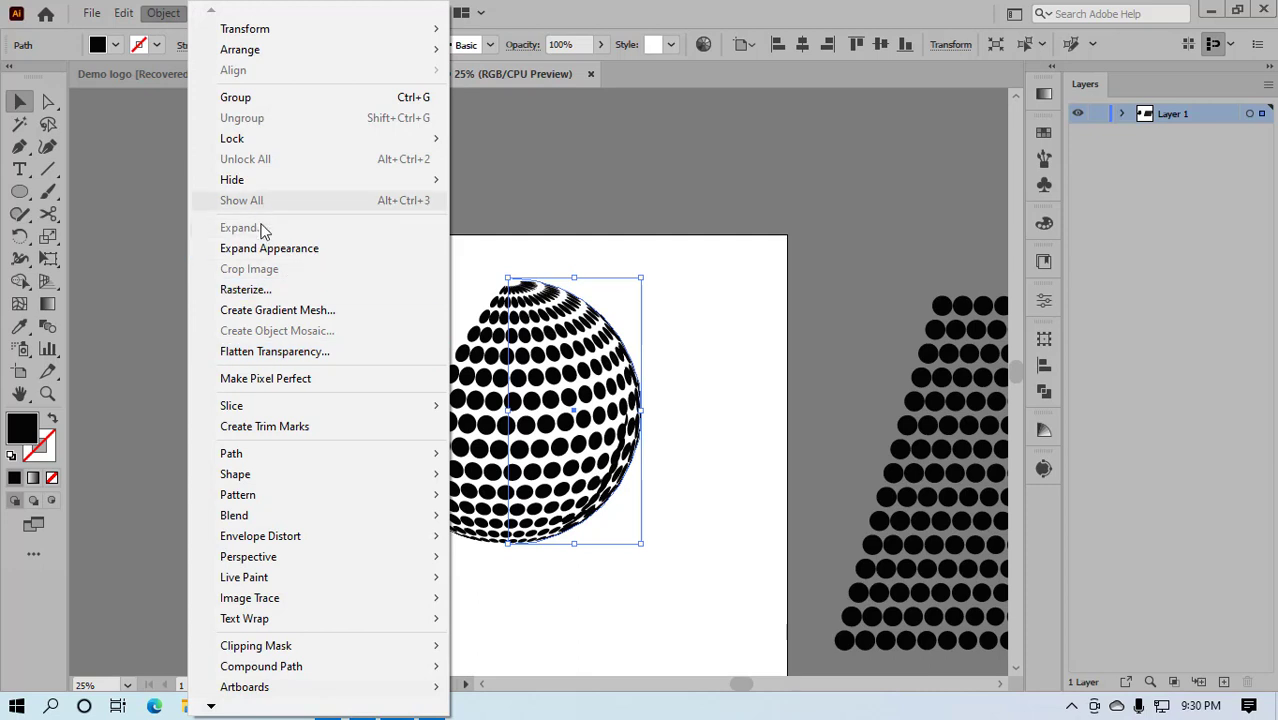
{"action": "left_click", "coordinate": [263, 252]}
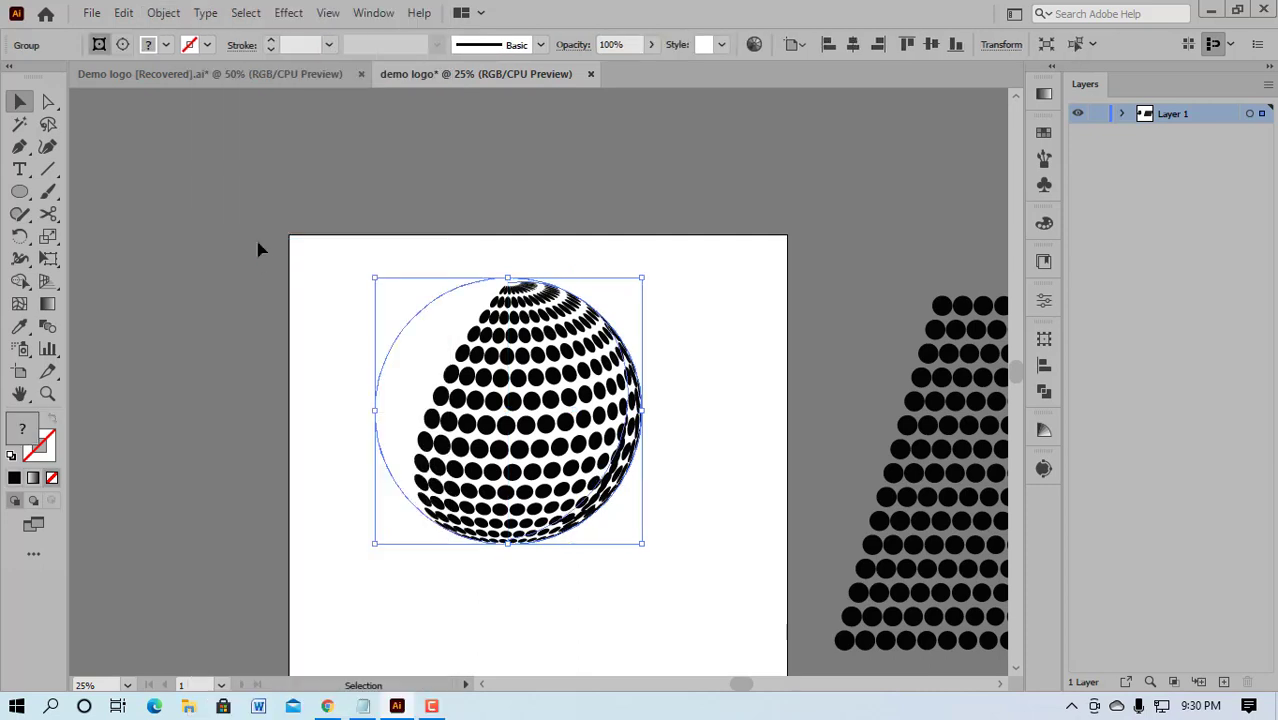
{"action": "left_click", "coordinate": [163, 13]}
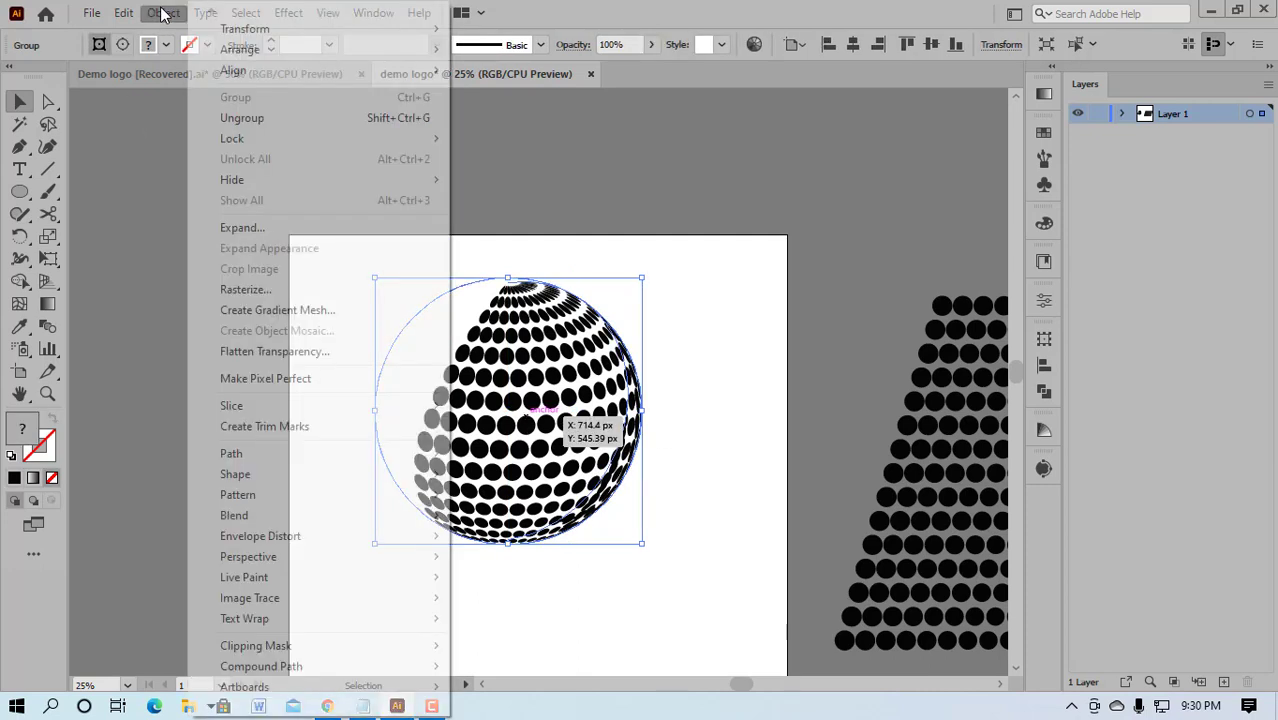
{"action": "left_click", "coordinate": [241, 229]}
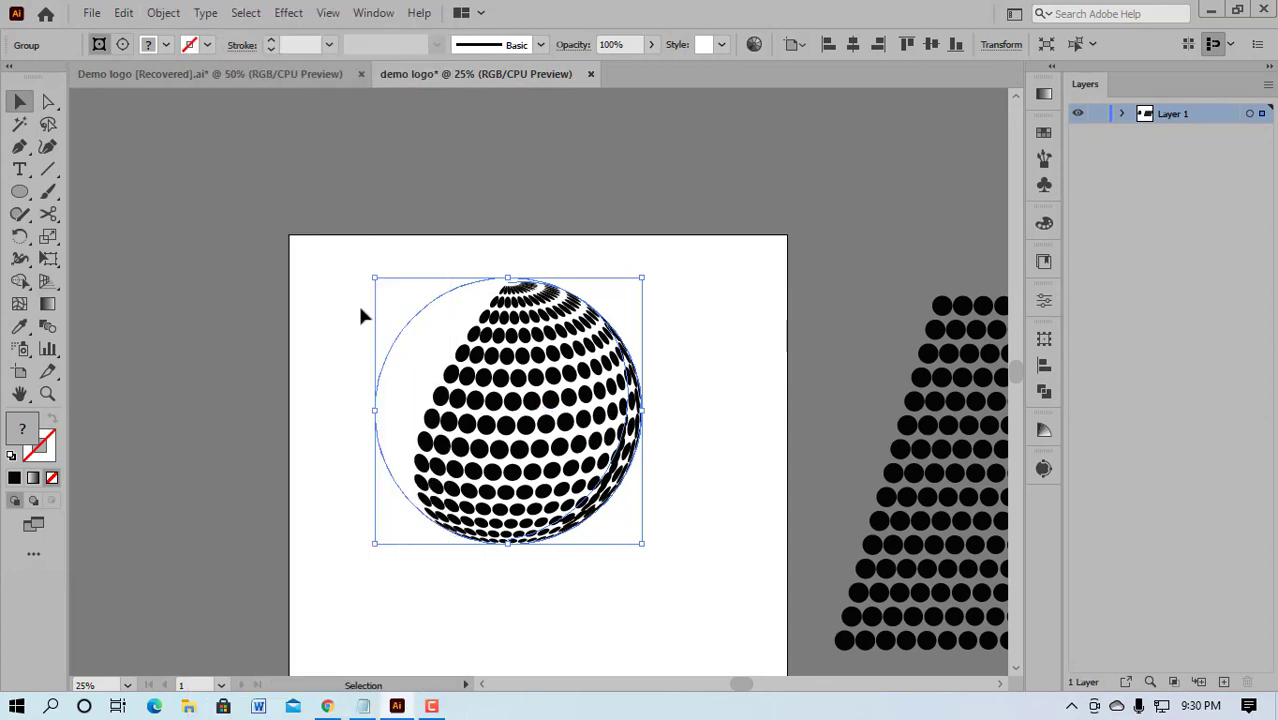
{"action": "left_click", "coordinate": [700, 363]}
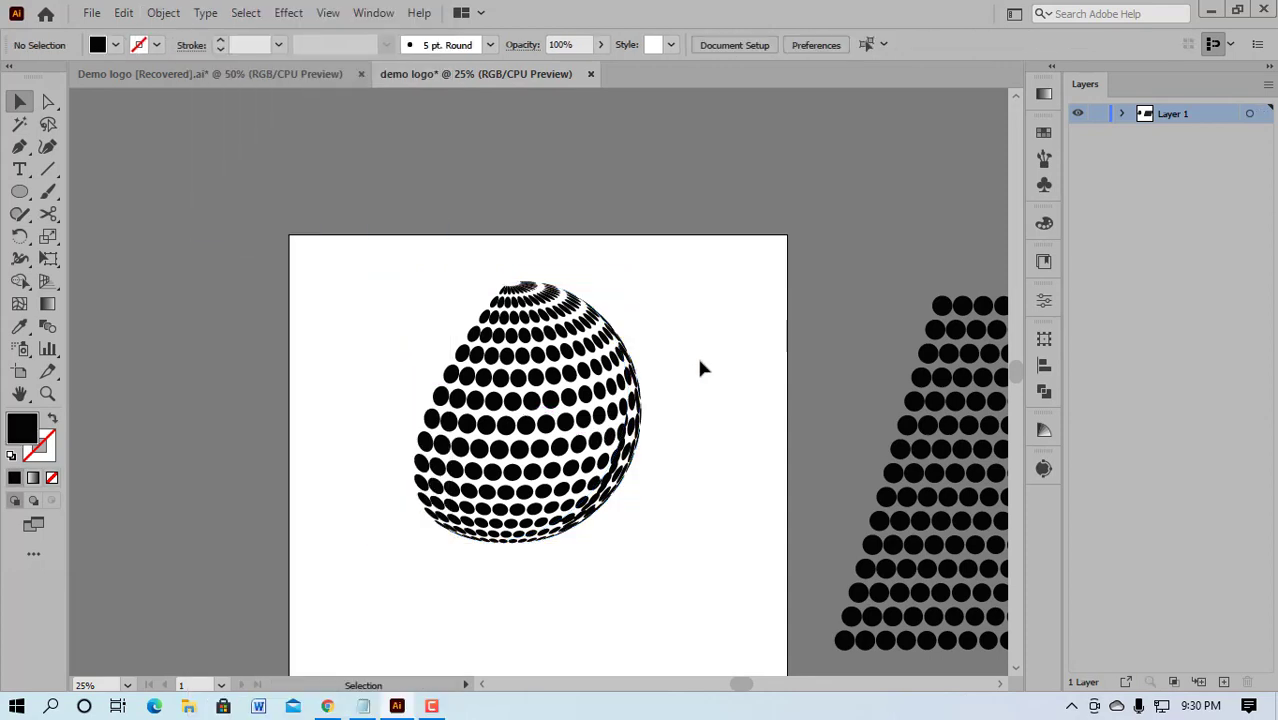
Step: Select the expanded sphere group and inspect its anchors, undoing an accidental deletion
{"action": "left_click", "coordinate": [392, 336]}
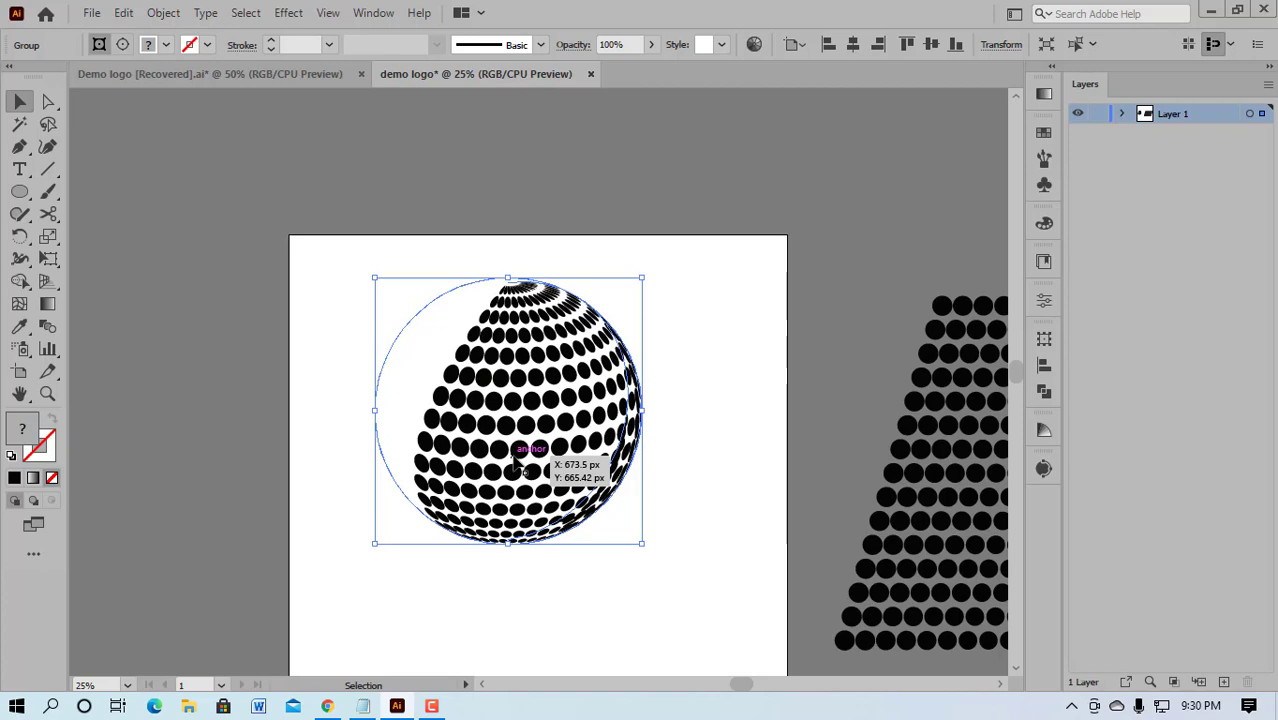
{"action": "key", "text": "ctrl"}
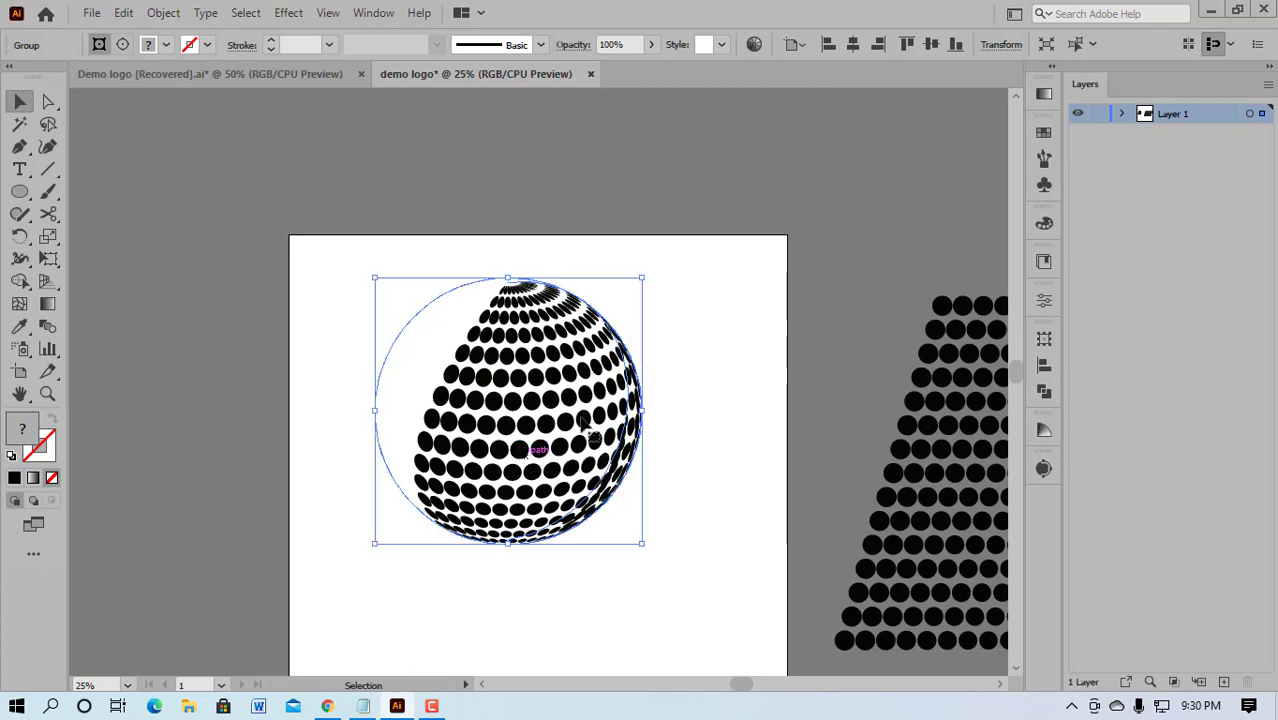
{"action": "left_click", "coordinate": [734, 379]}
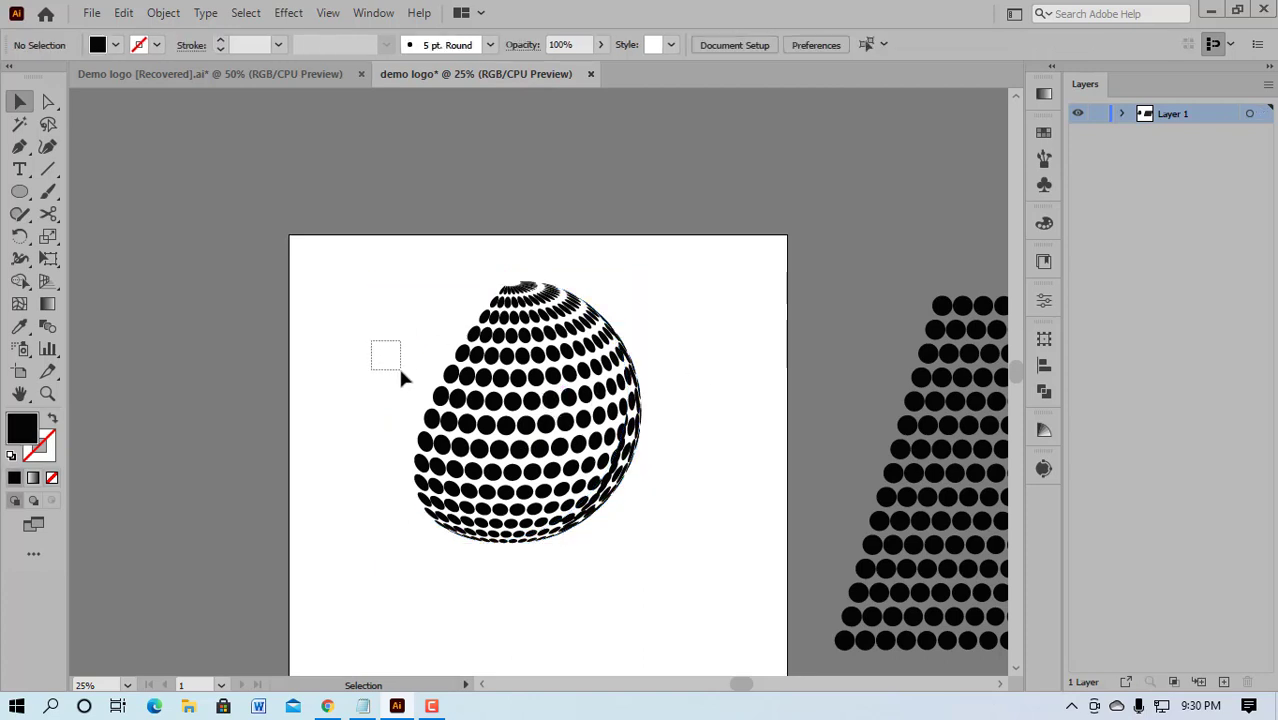
{"action": "left_click_drag", "start_coordinate": [400, 372], "coordinate": [396, 375]}
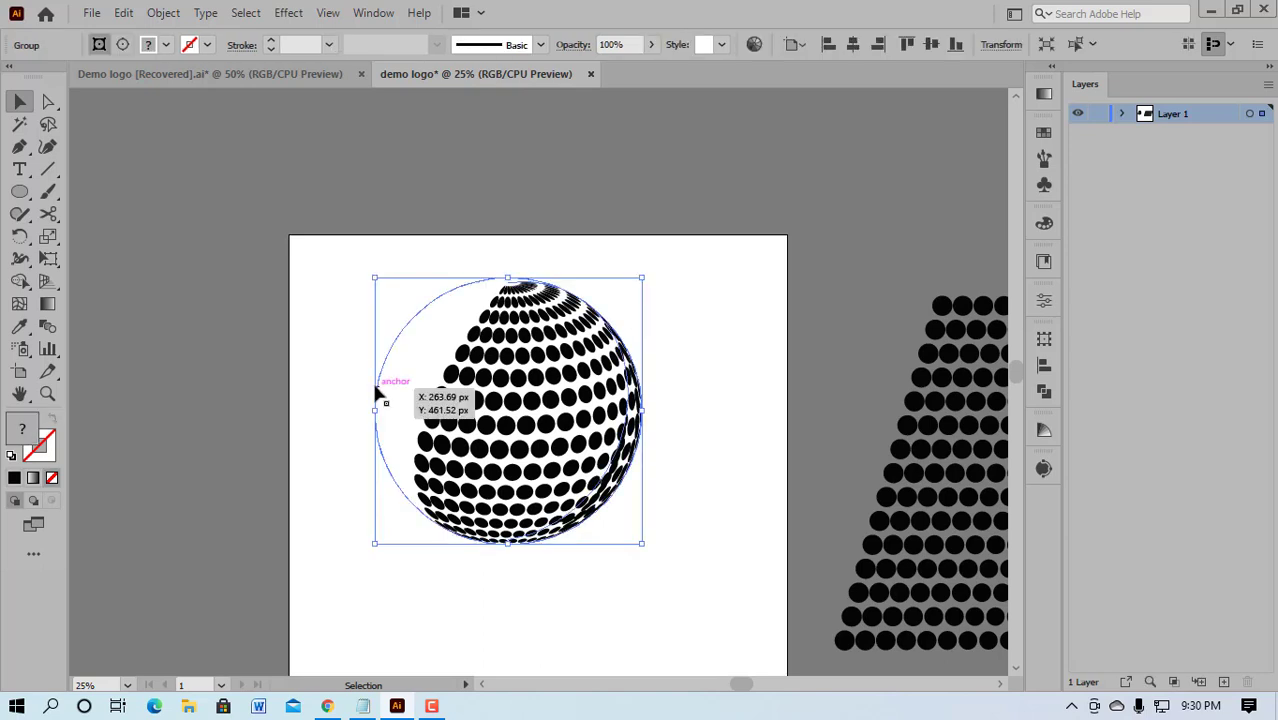
{"action": "key", "text": "Delete"}
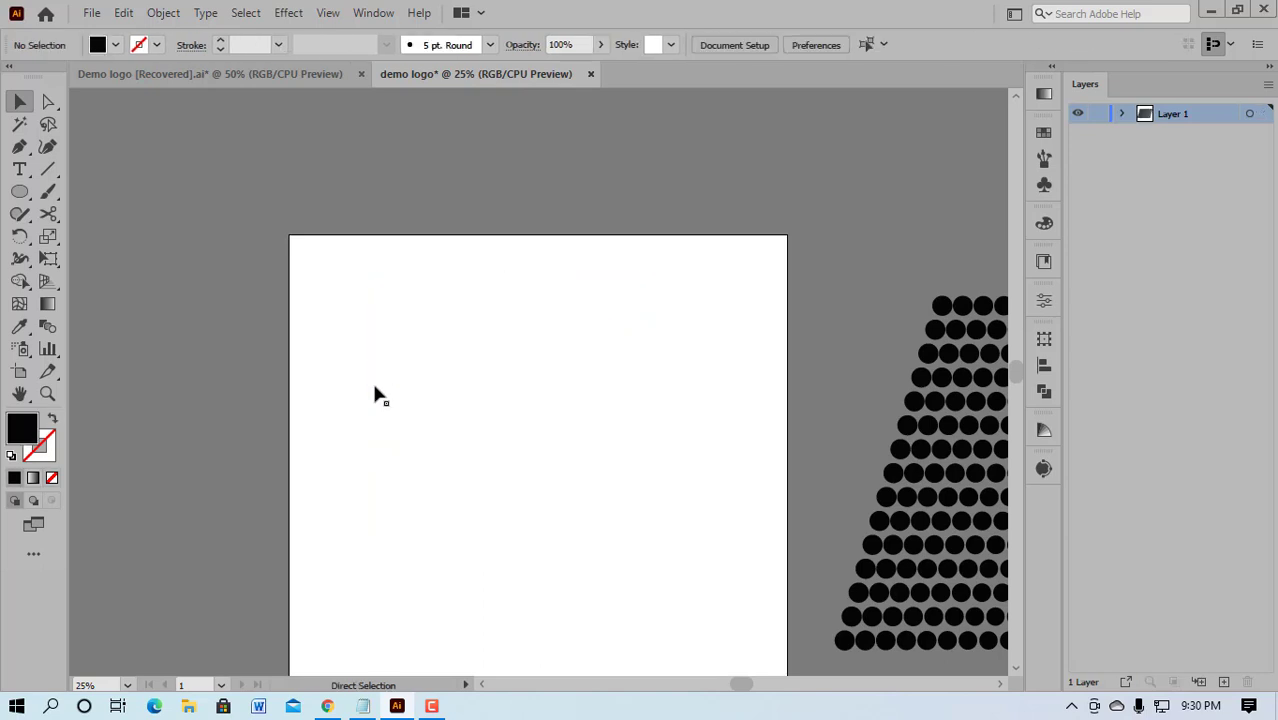
{"action": "key", "text": "ctrl+z"}
{"action": "left_click", "coordinate": [735, 413]}
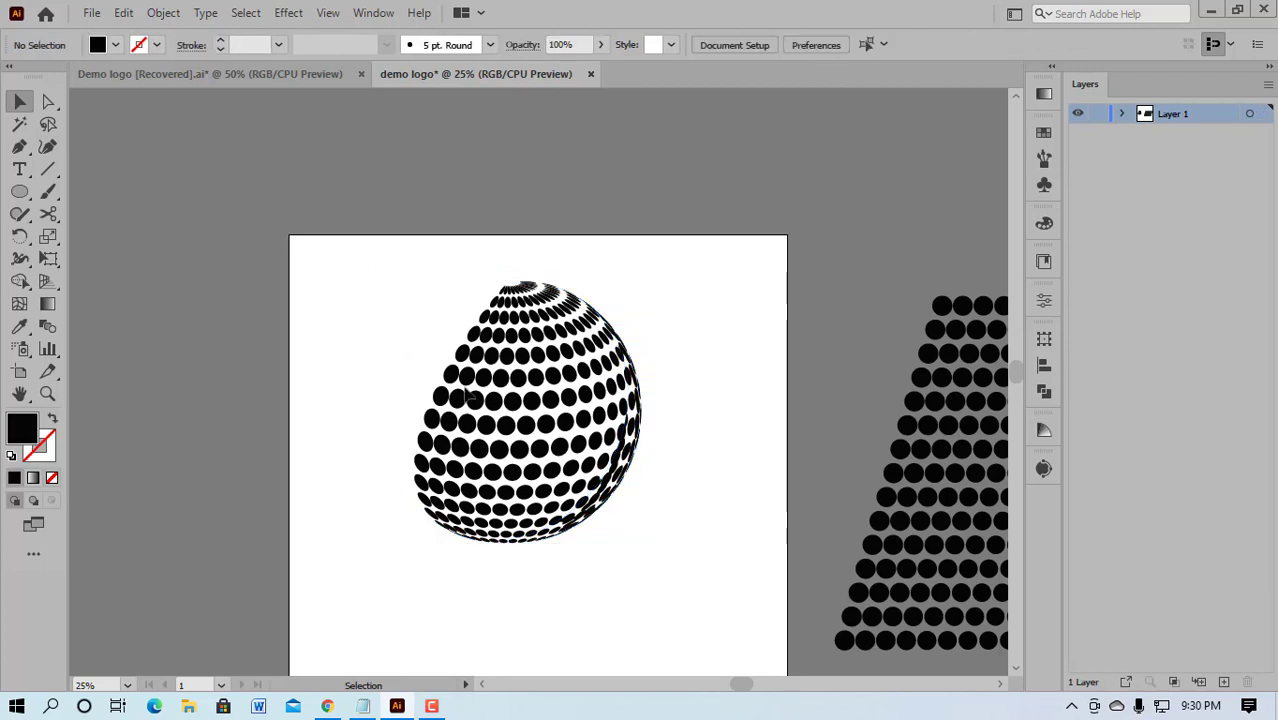
Step: Enter isolation to reach the circular clipping path, select all, and clip the dots with Ctrl+7
{"action": "double_click", "coordinate": [380, 383]}
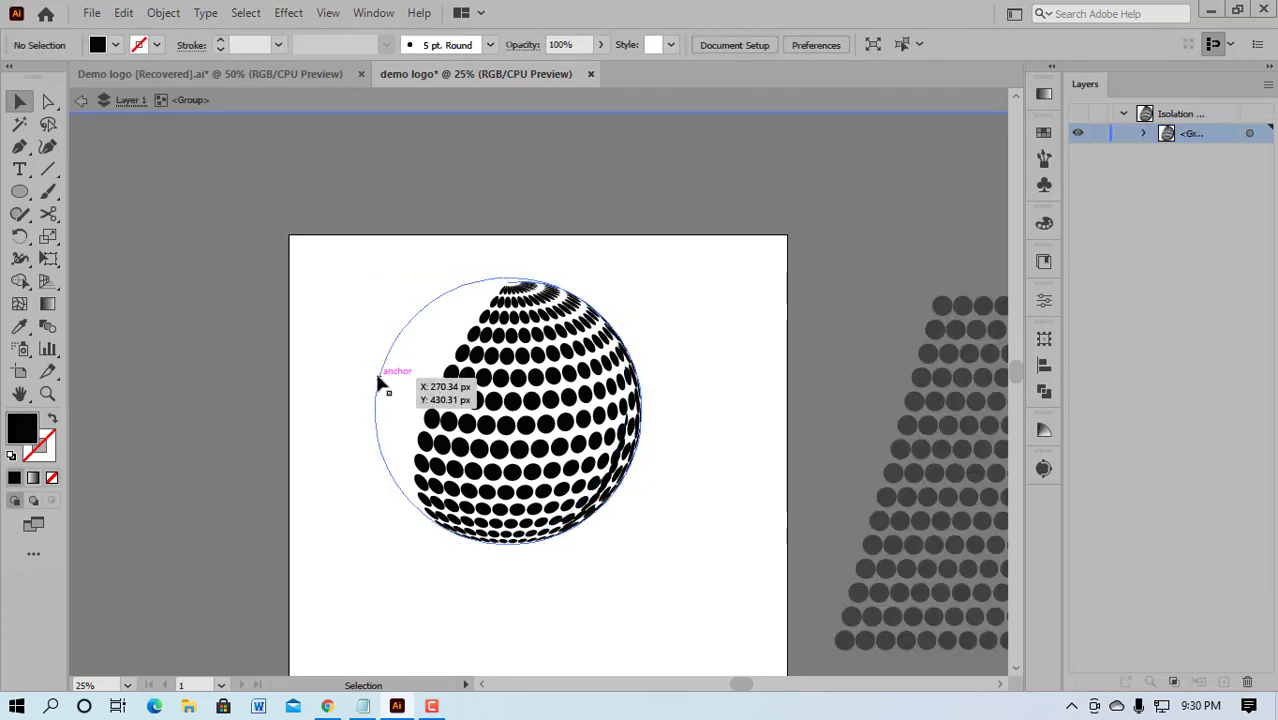
{"action": "double_click", "coordinate": [380, 383]}
{"action": "double_click", "coordinate": [380, 383]}
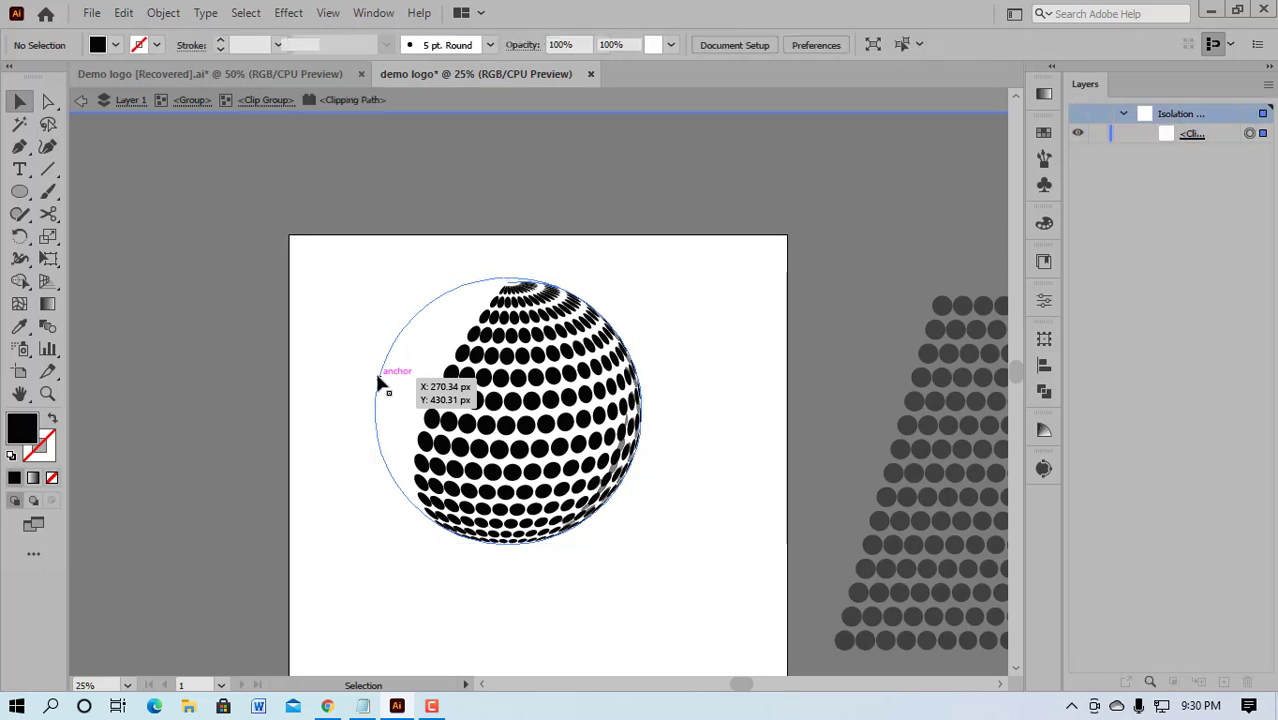
{"action": "left_click", "coordinate": [378, 385]}
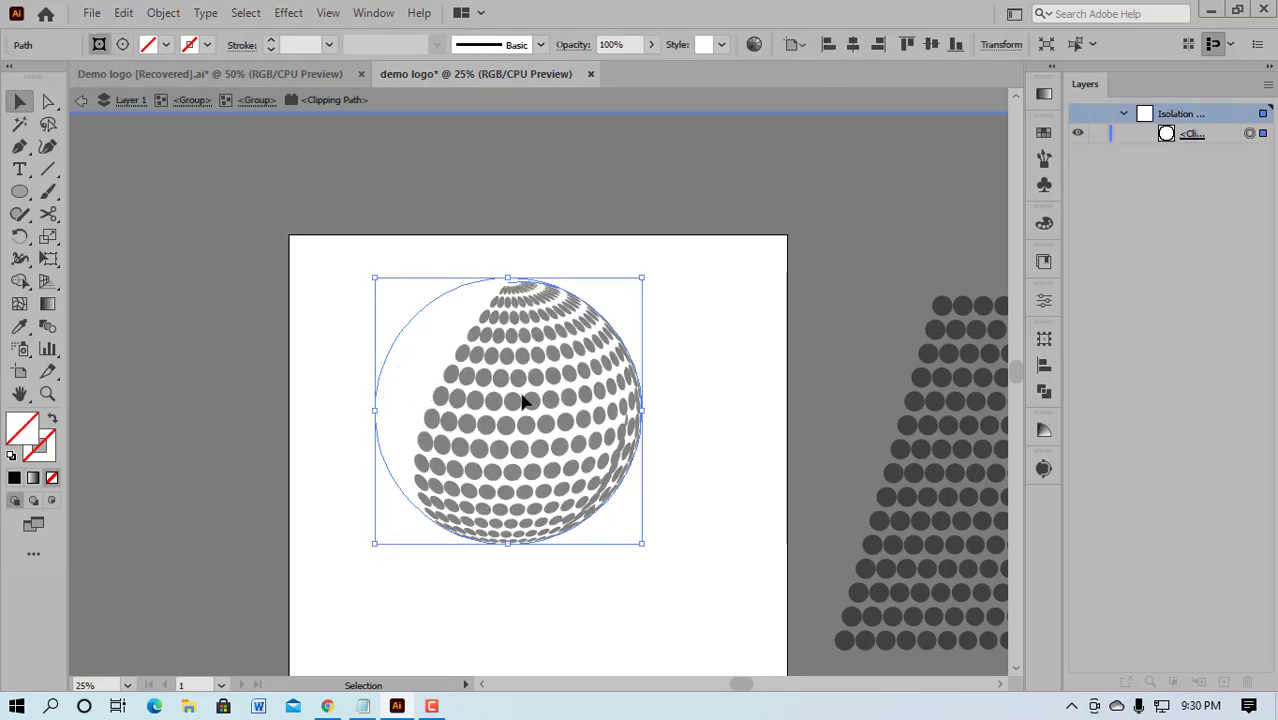
{"action": "left_click", "coordinate": [588, 430]}
{"action": "left_click", "coordinate": [661, 425]}
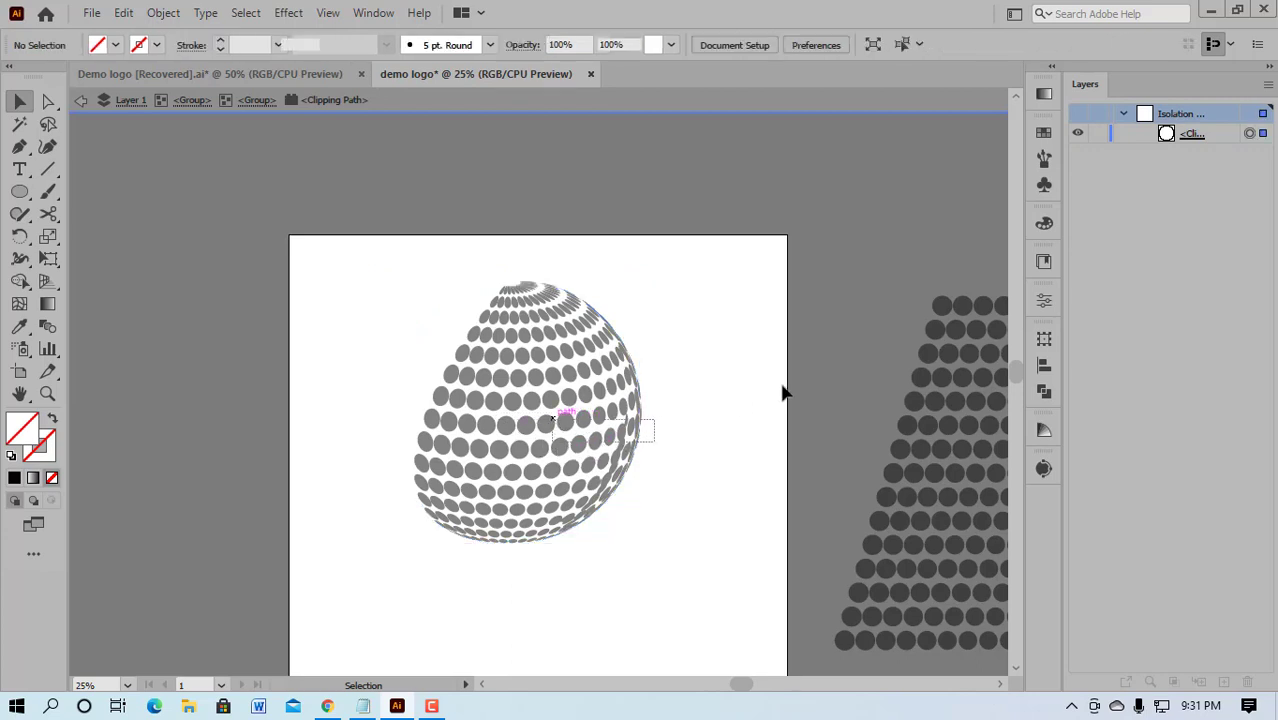
{"action": "key", "text": "ctrl+a"}
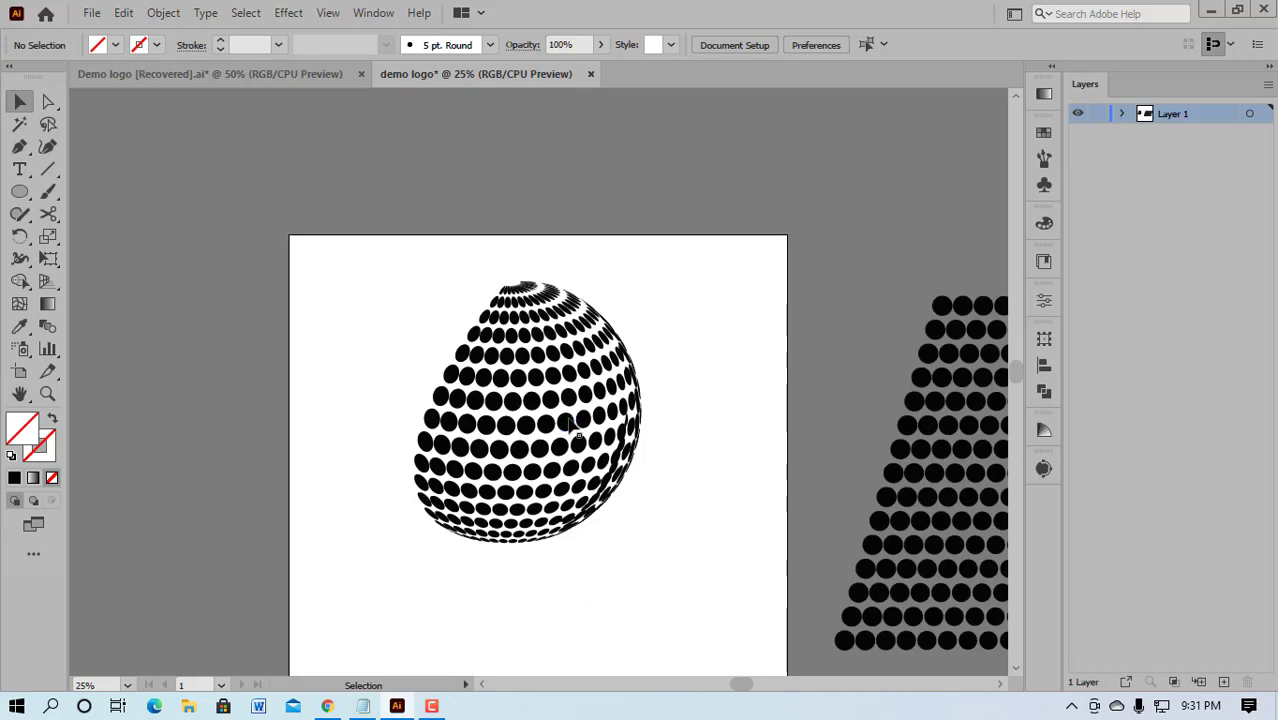
{"action": "left_click", "coordinate": [568, 422]}
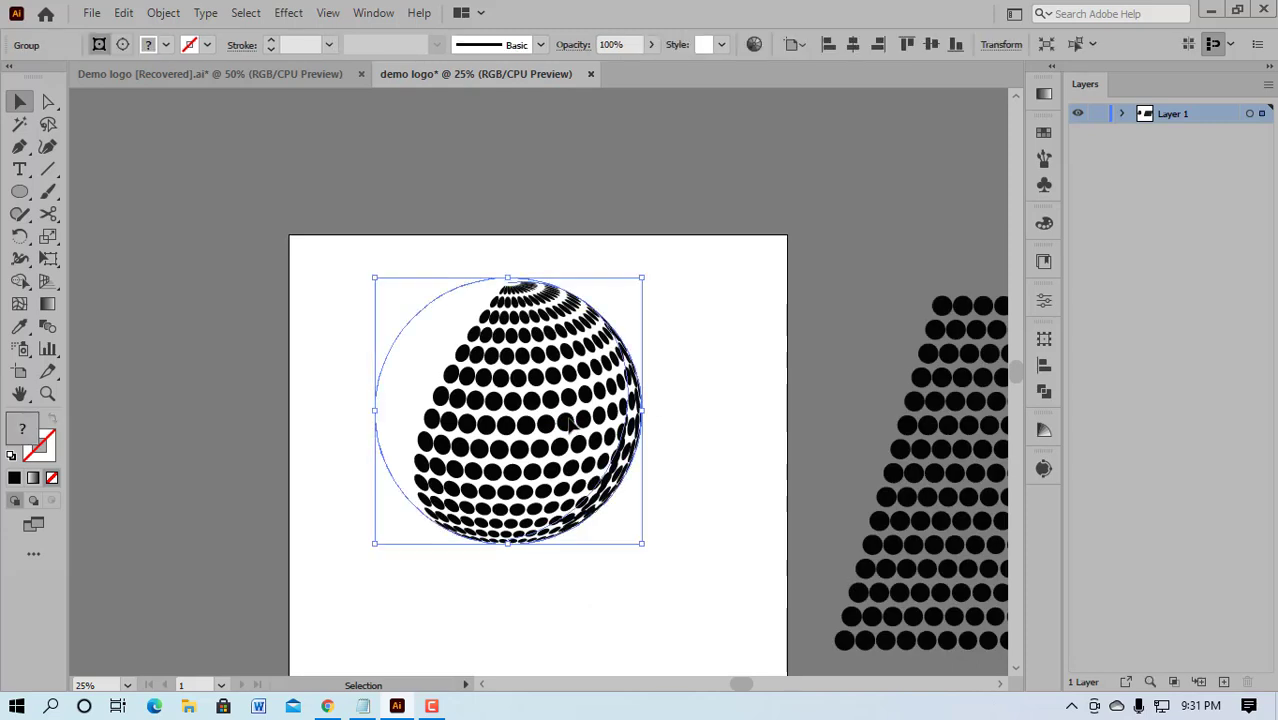
{"action": "key", "text": "ctrl+7"}
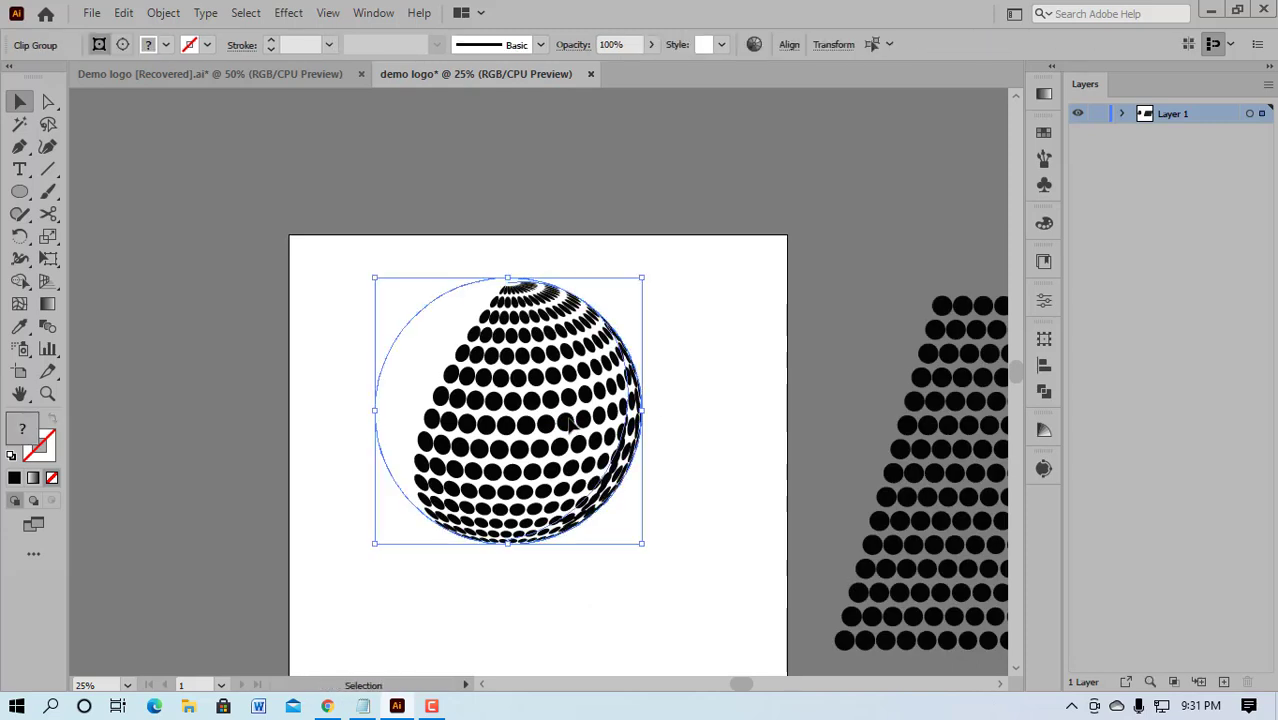
Step: Pull the clipped sphere aside and delete the leftover crescent of dots
{"action": "left_click", "coordinate": [726, 406]}
{"action": "mouse_move", "coordinate": [578, 433]}
{"action": "left_mouse_down"}
{"action": "mouse_move", "coordinate": [714, 480]}
{"action": "mouse_move", "coordinate": [706, 510]}
{"action": "mouse_move", "coordinate": [251, 458]}
{"action": "left_mouse_up"}
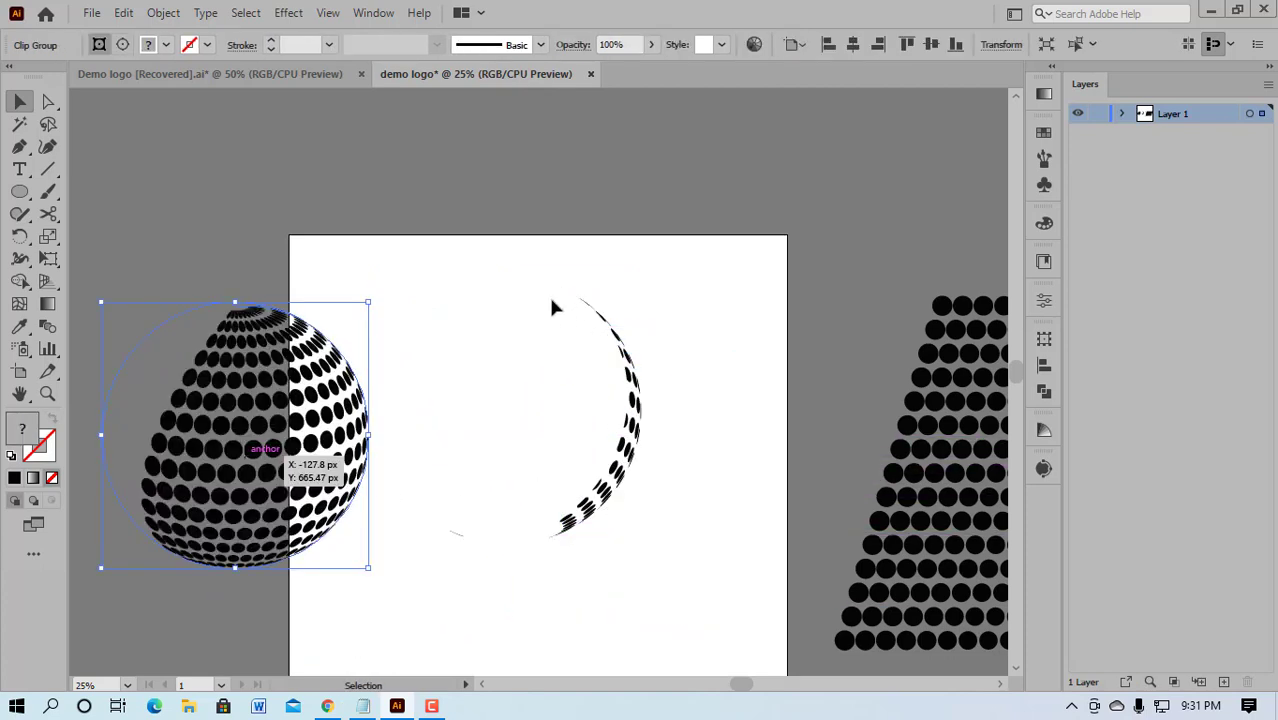
{"action": "mouse_move", "coordinate": [553, 307]}
{"action": "left_mouse_down"}
{"action": "mouse_move", "coordinate": [702, 465]}
{"action": "mouse_move", "coordinate": [710, 442]}
{"action": "mouse_move", "coordinate": [714, 452]}
{"action": "left_mouse_up"}
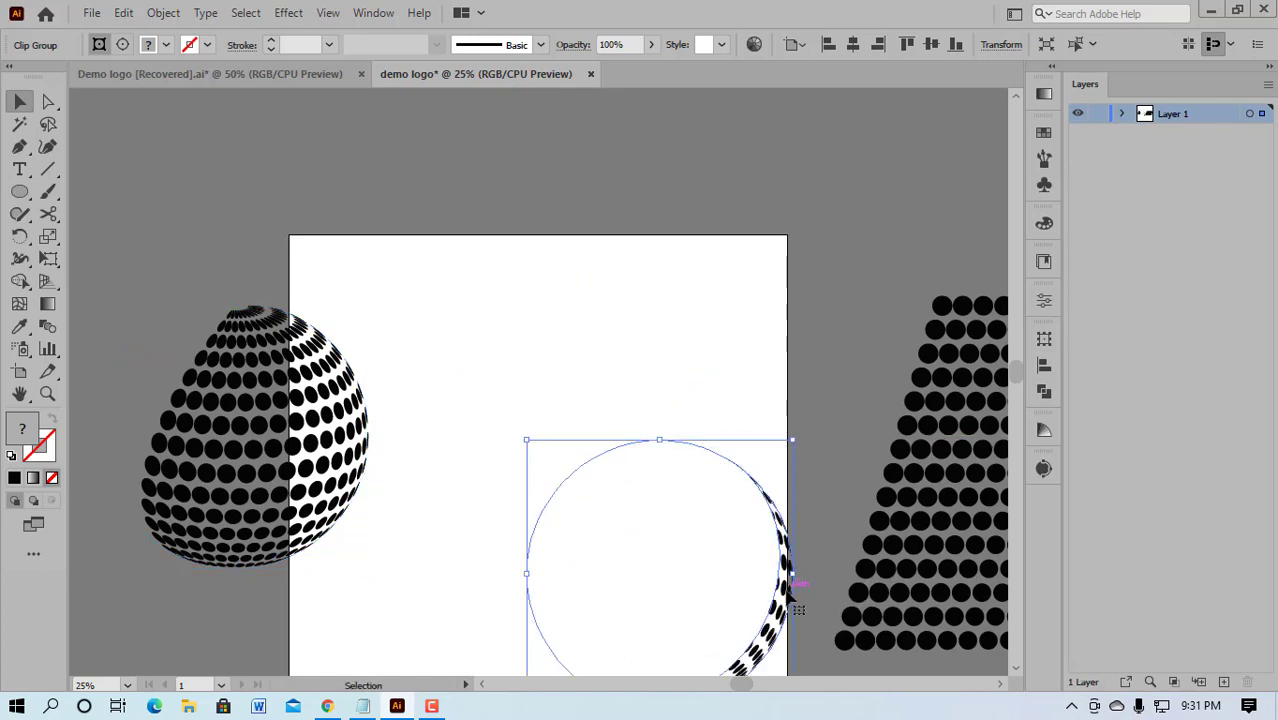
{"action": "key", "text": "Delete"}
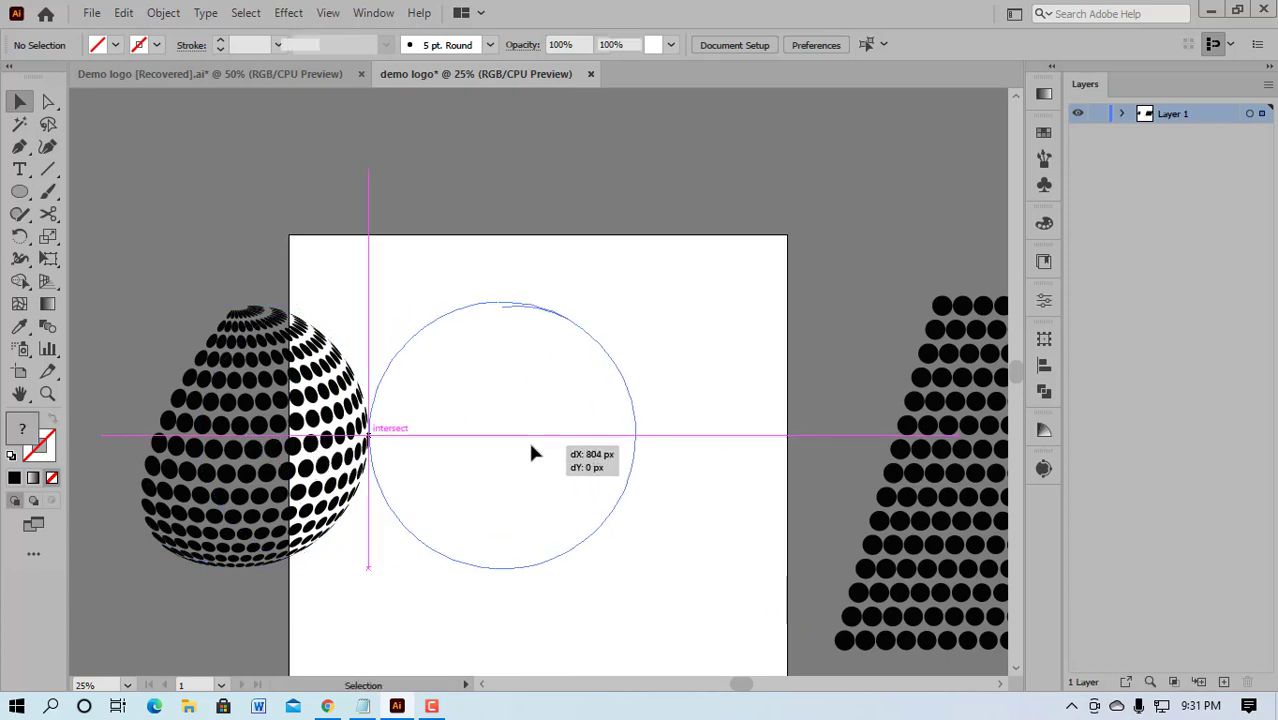
{"action": "left_click", "coordinate": [742, 480]}
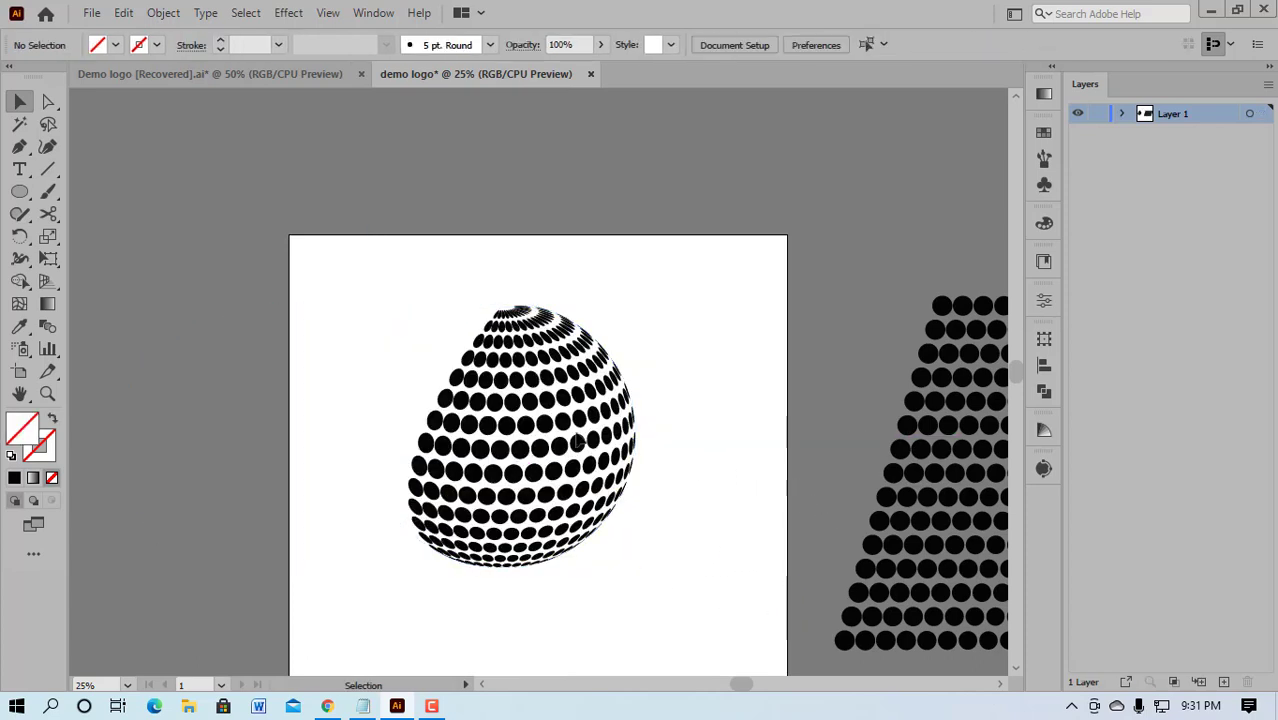
{"action": "left_click_drag", "start_coordinate": [370, 345], "coordinate": [409, 380]}
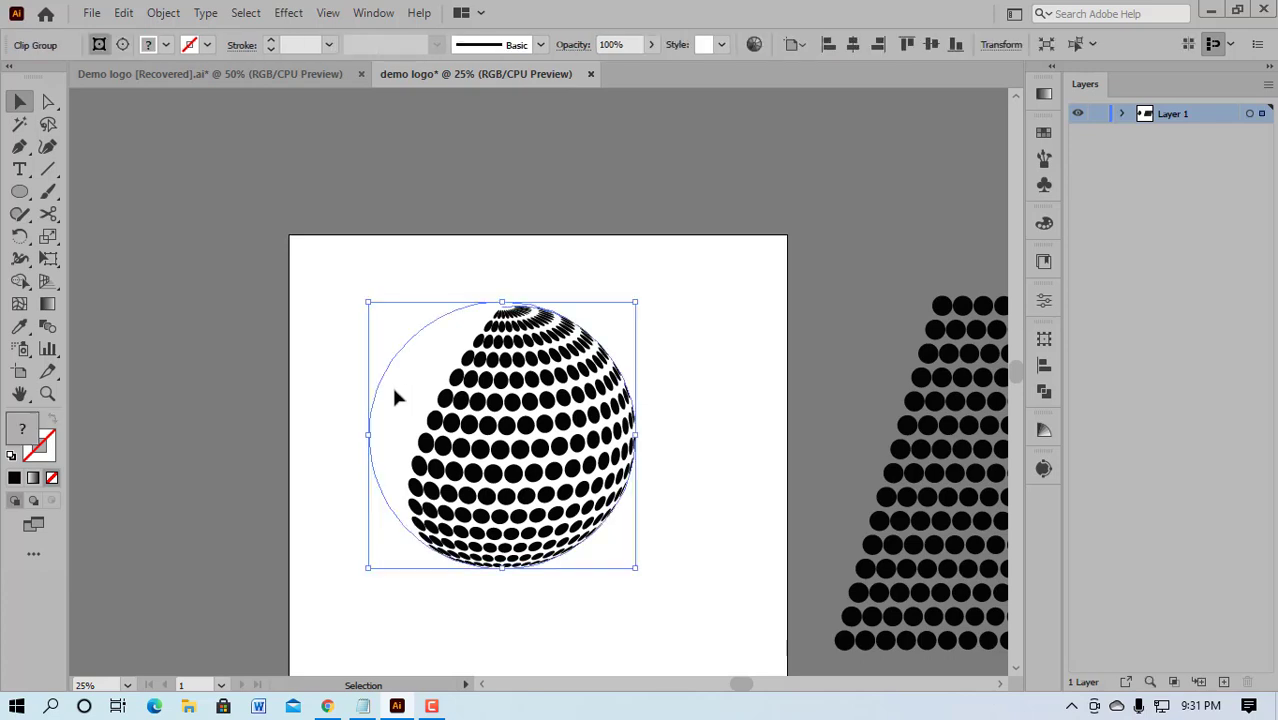
{"action": "double_click", "coordinate": [378, 387]}
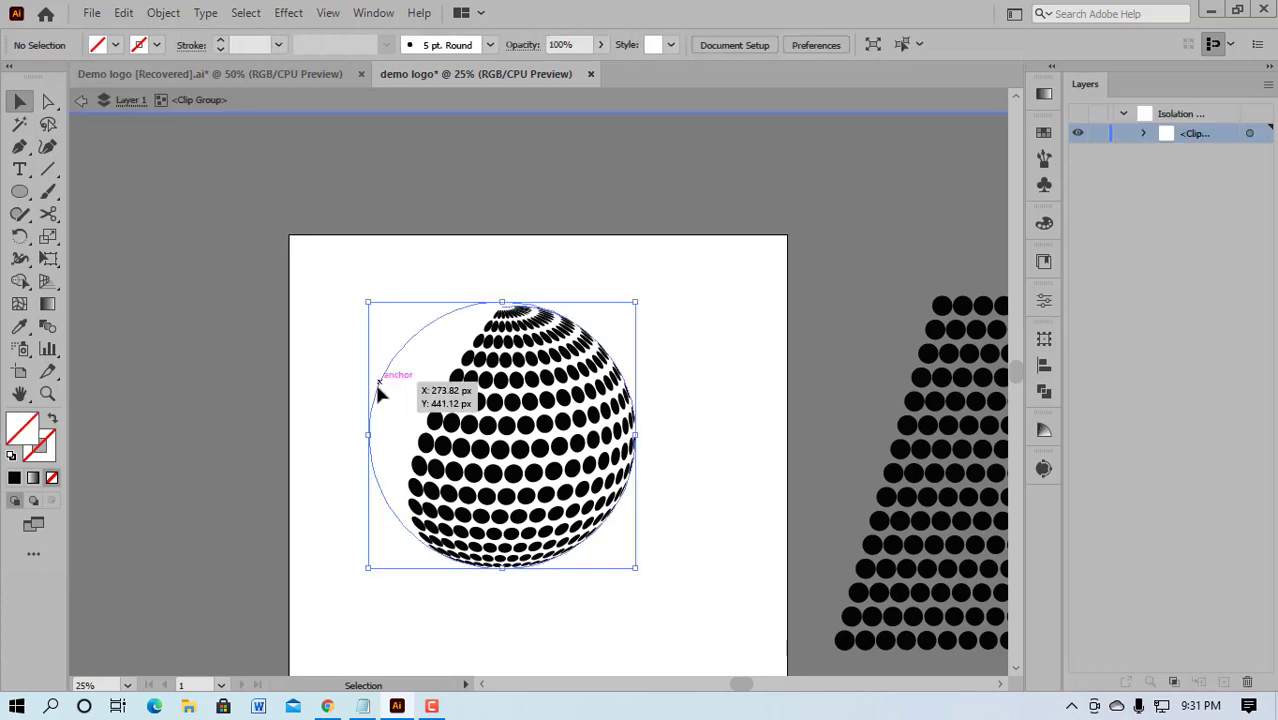
{"action": "double_click", "coordinate": [572, 398]}
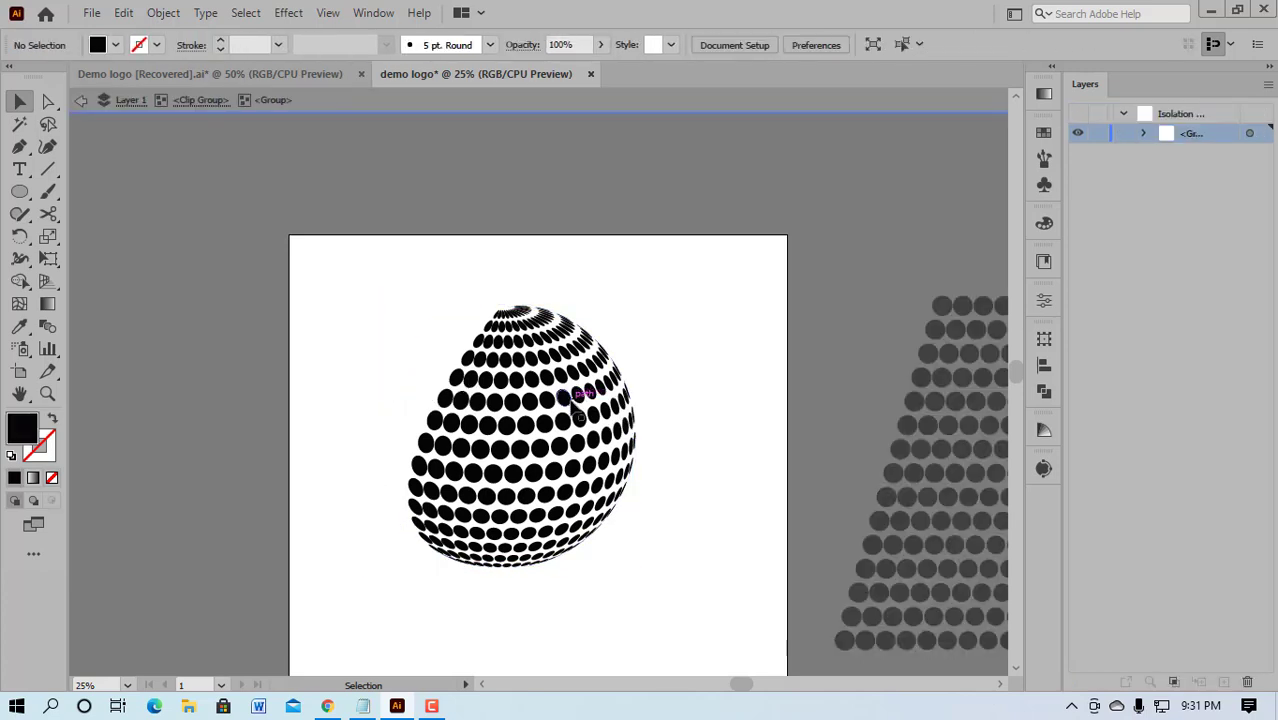
{"action": "left_click_drag", "start_coordinate": [575, 405], "coordinate": [563, 383]}
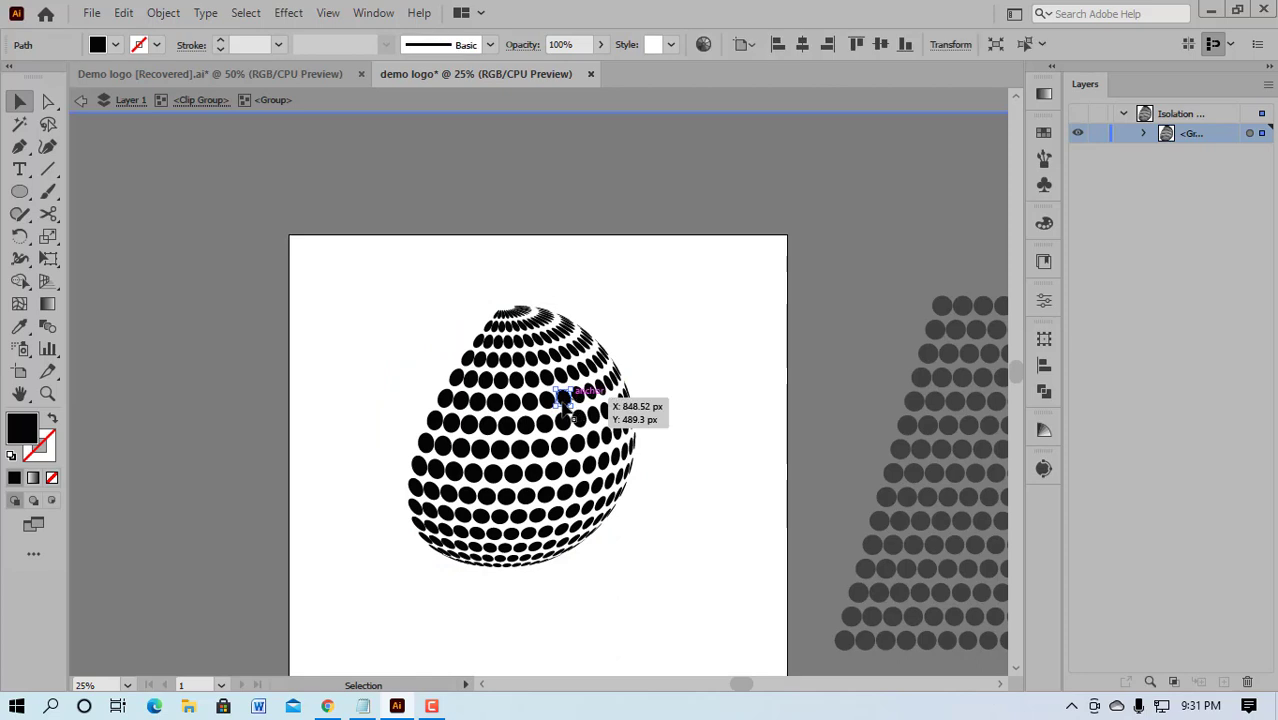
{"action": "key", "text": "ctrl+z"}
{"action": "left_click", "coordinate": [695, 388]}
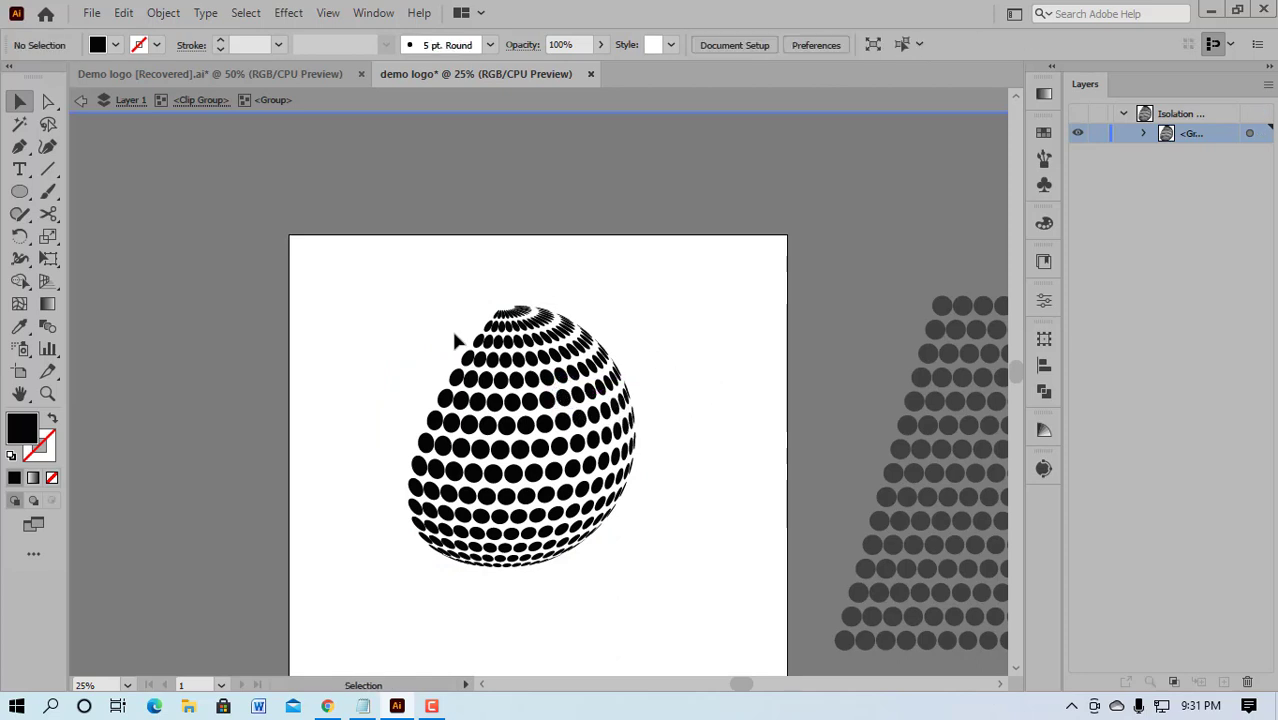
{"action": "left_click_drag", "start_coordinate": [440, 296], "coordinate": [651, 571]}
{"action": "left_click_drag", "start_coordinate": [630, 514], "coordinate": [718, 500]}
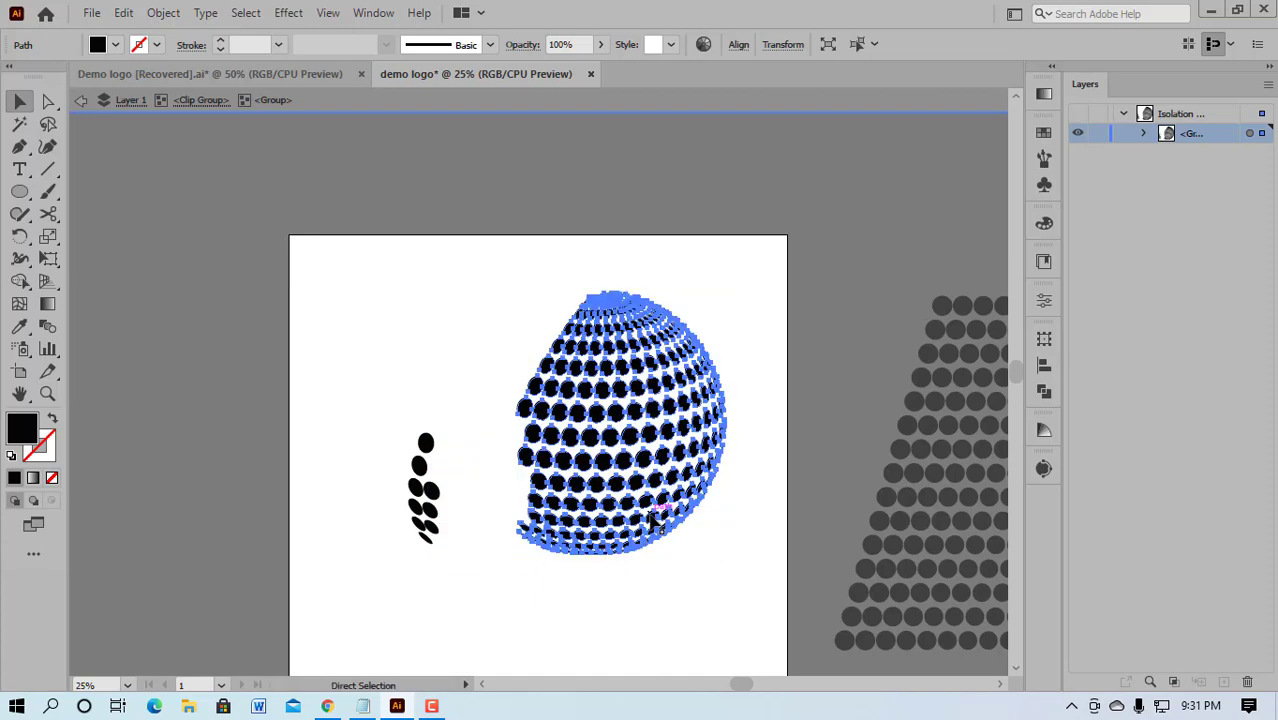
{"action": "key", "text": "ctrl+z"}
{"action": "left_click", "coordinate": [705, 474]}
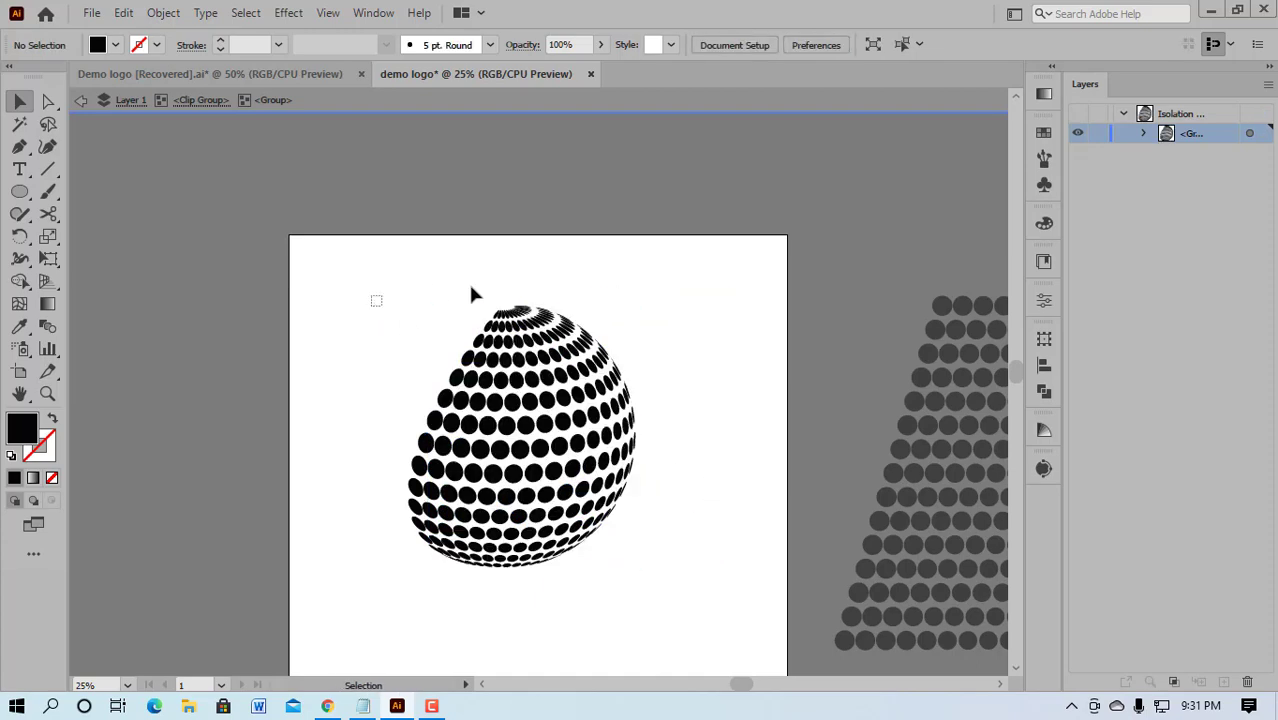
{"action": "left_click_drag", "start_coordinate": [471, 288], "coordinate": [660, 576]}
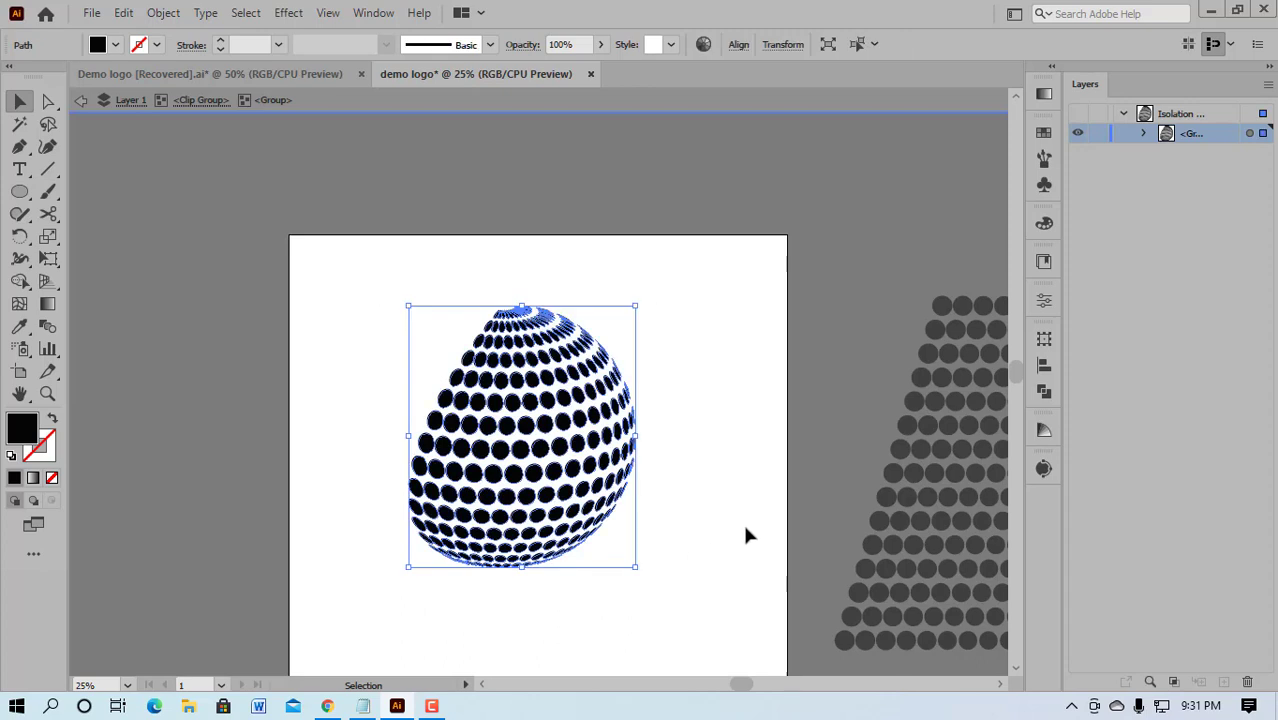
{"action": "key", "text": "ctrl+z"}
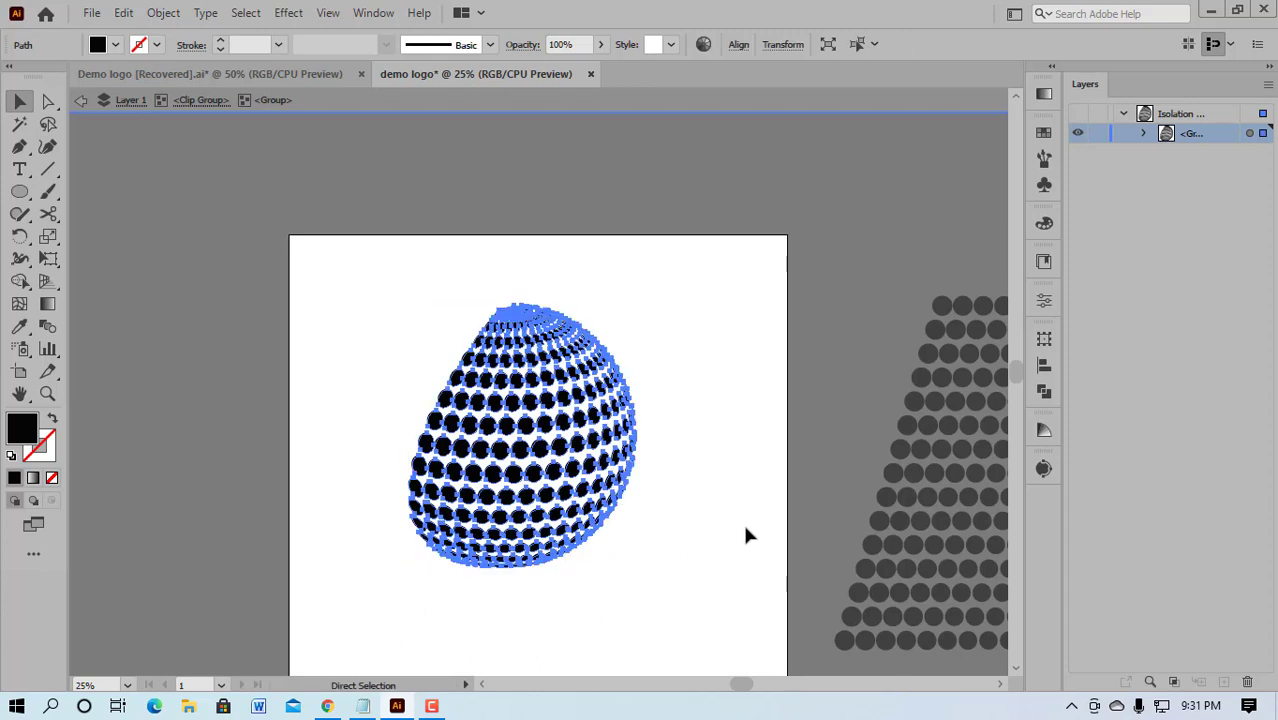
{"action": "key", "text": "ctrl+shift+z"}
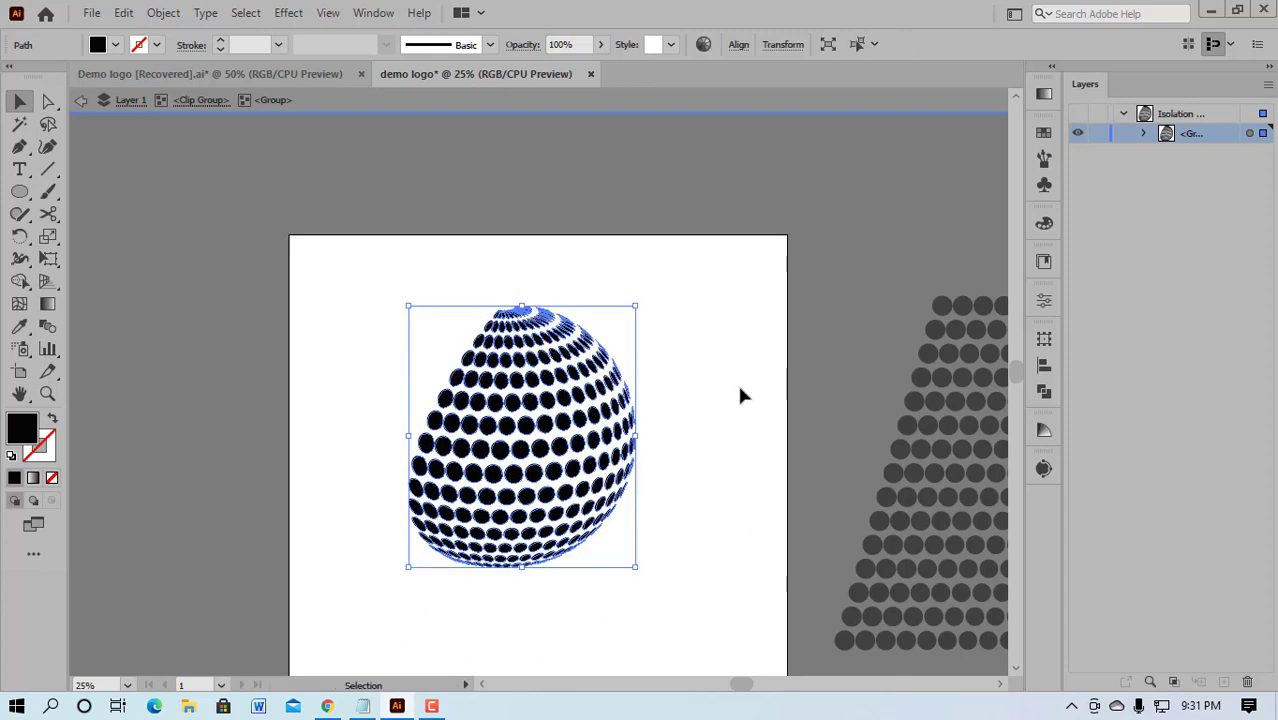
{"action": "left_click", "coordinate": [738, 383]}
{"action": "left_click_drag", "start_coordinate": [524, 446], "coordinate": [552, 398]}
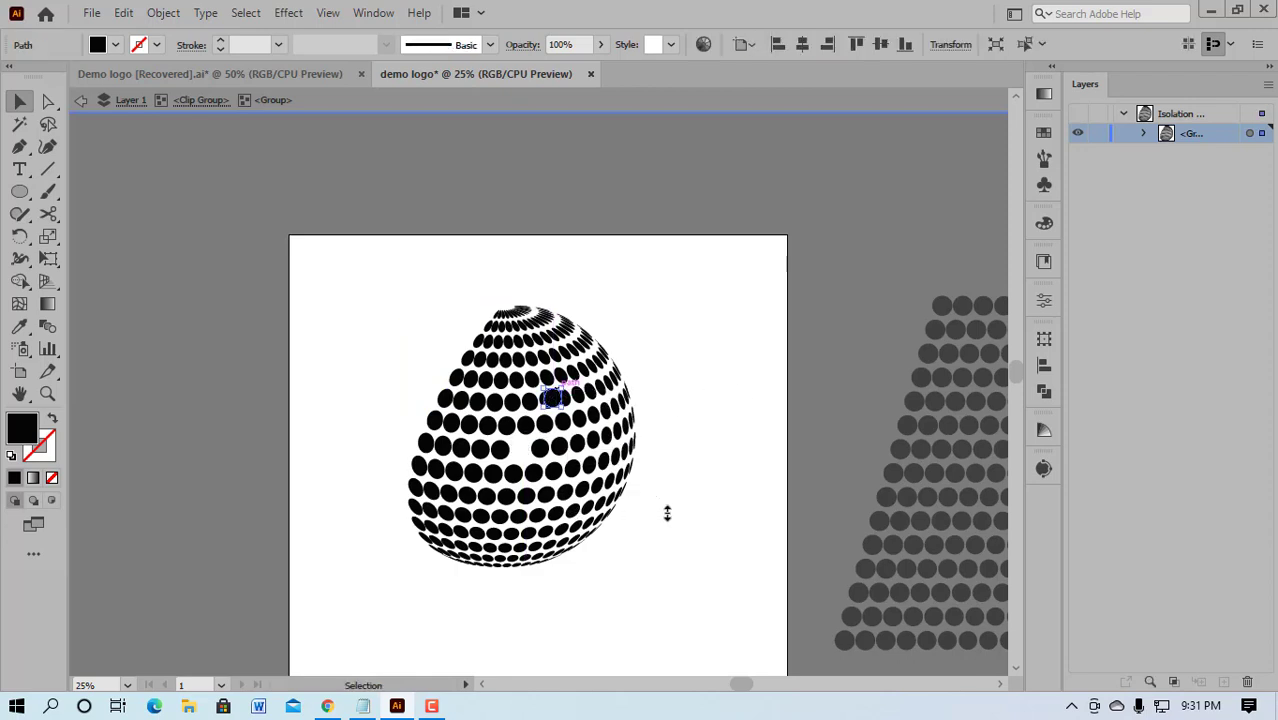
{"action": "key", "text": "ctrl+z"}
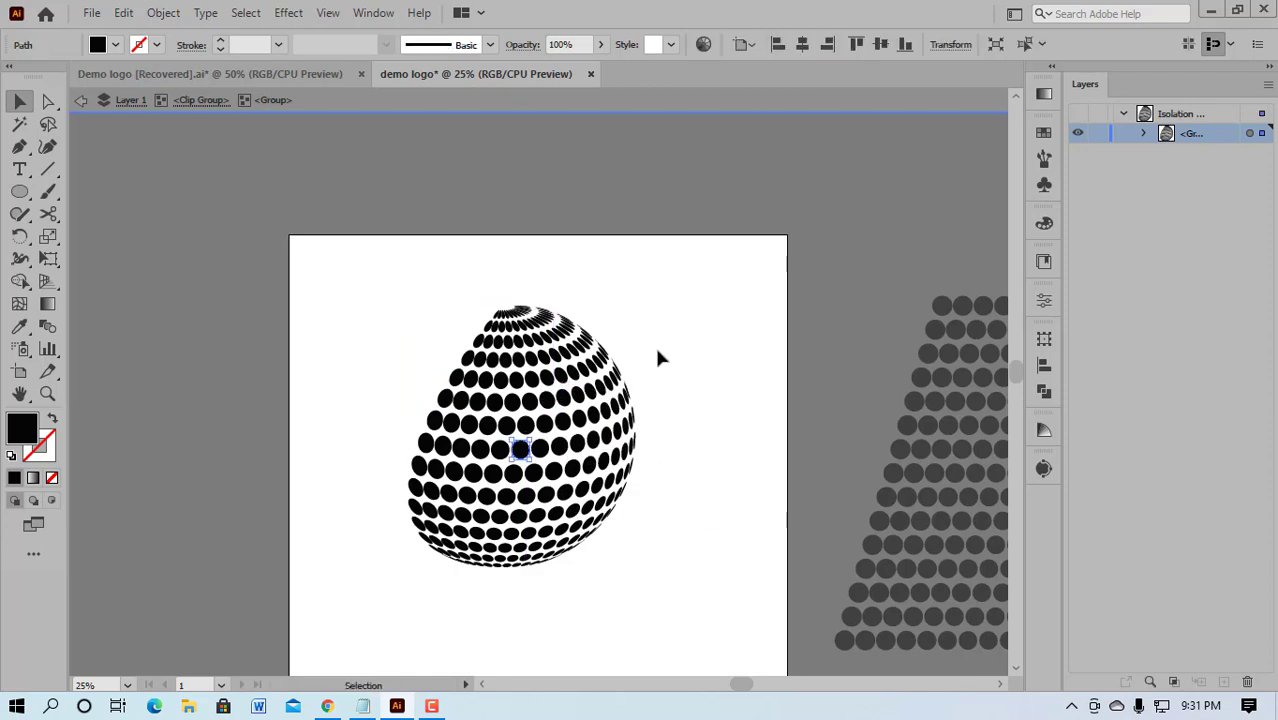
{"action": "left_click", "coordinate": [673, 393]}
{"action": "left_click_drag", "start_coordinate": [421, 295], "coordinate": [655, 587]}
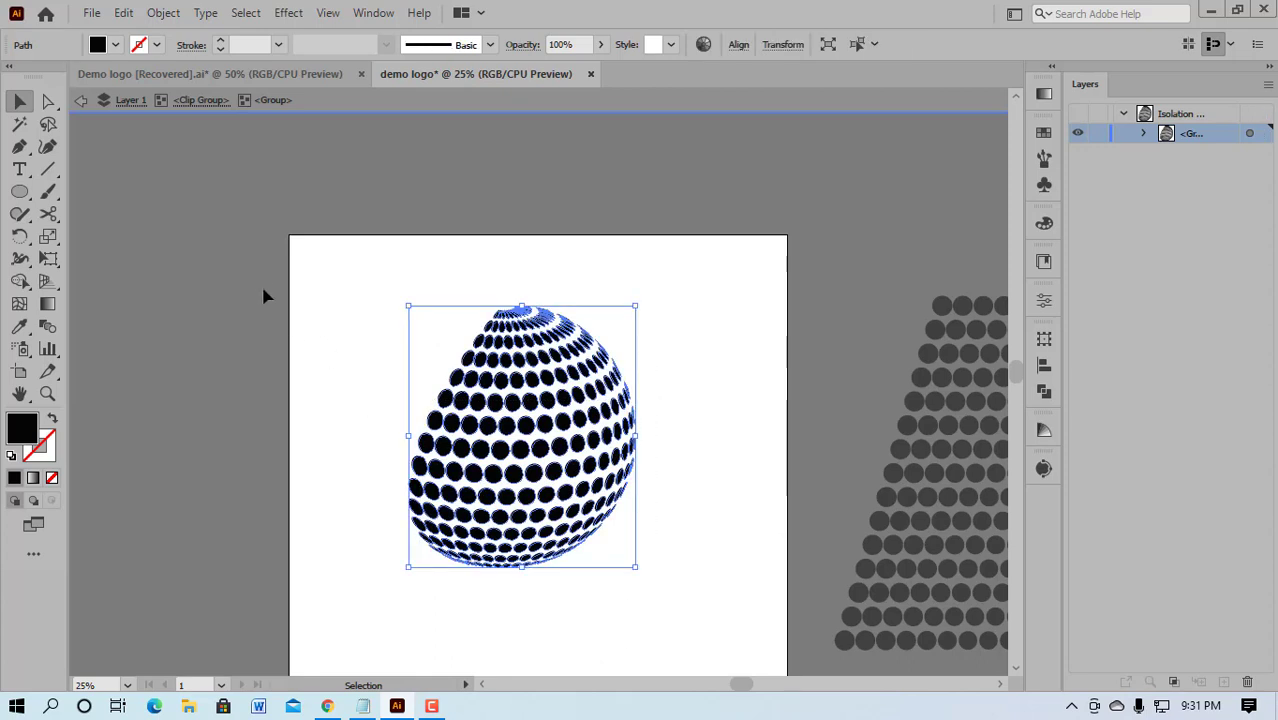
Step: Draw a rounded pill shape beside the artboard and fill it green
{"action": "left_click", "coordinate": [300, 276]}
{"action": "left_click_drag", "start_coordinate": [333, 244], "coordinate": [696, 626]}
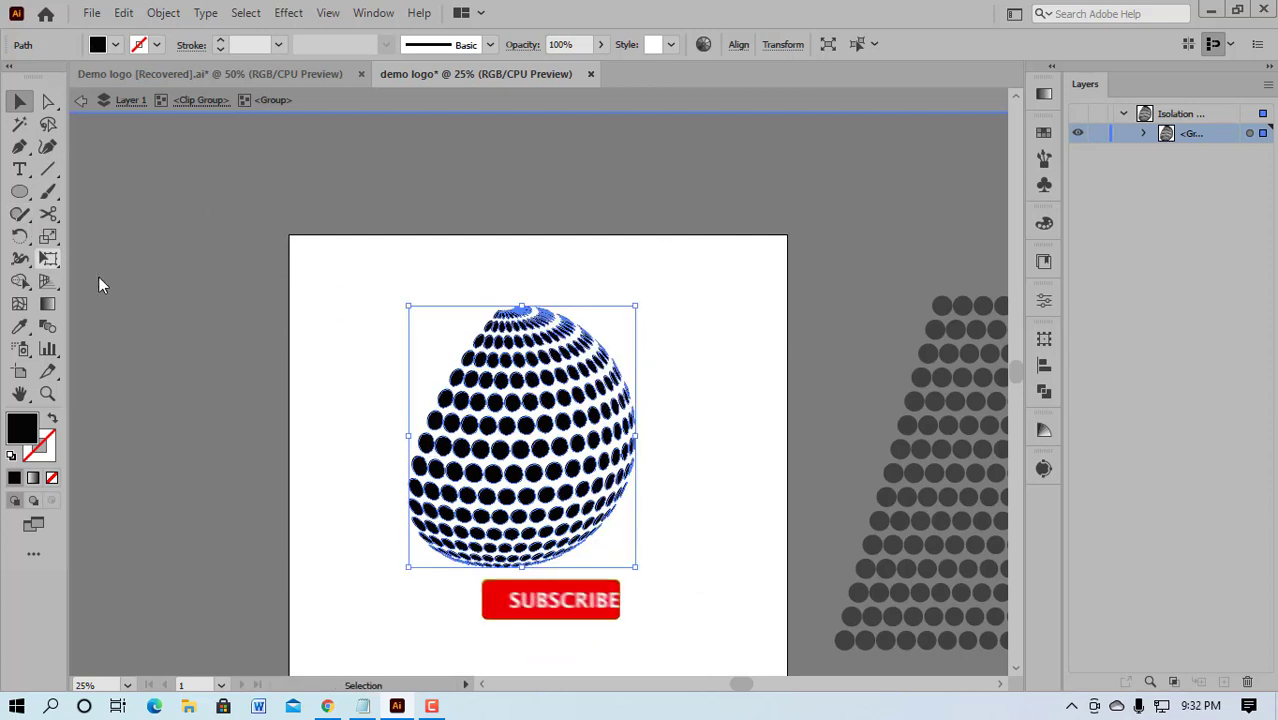
{"action": "left_click_drag", "start_coordinate": [24, 198], "coordinate": [197, 252]}
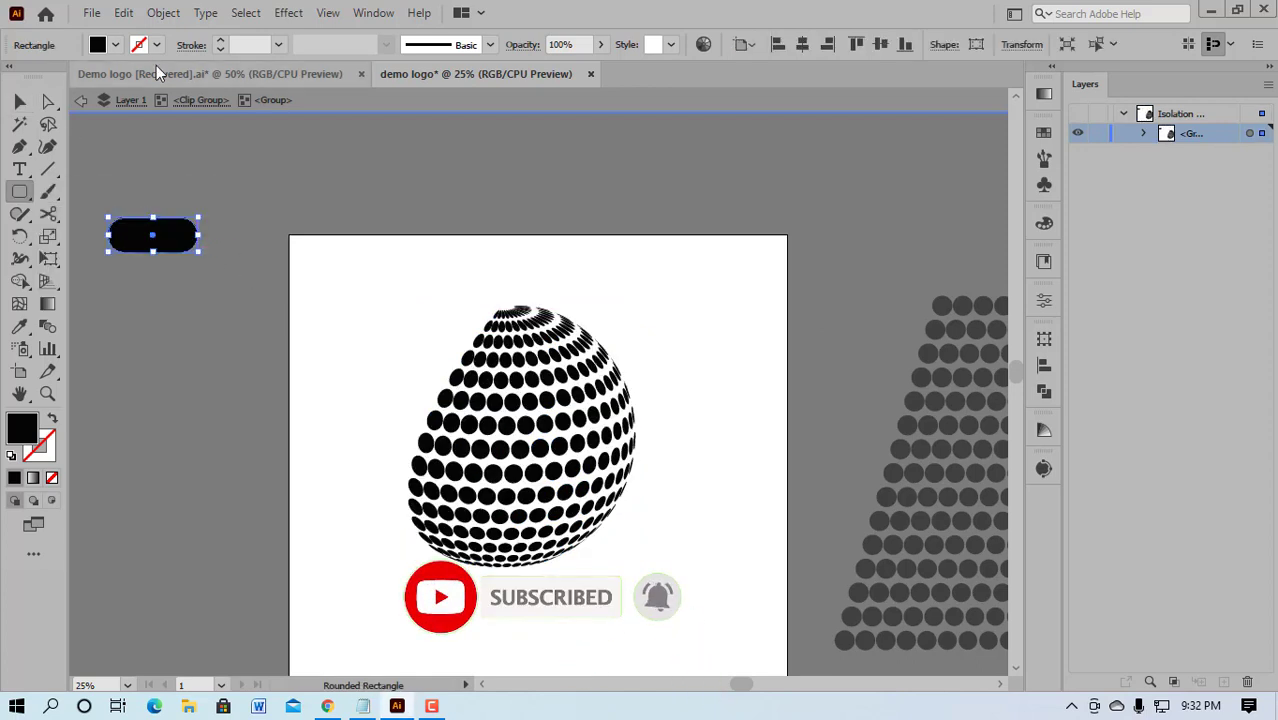
{"action": "left_click", "coordinate": [116, 45]}
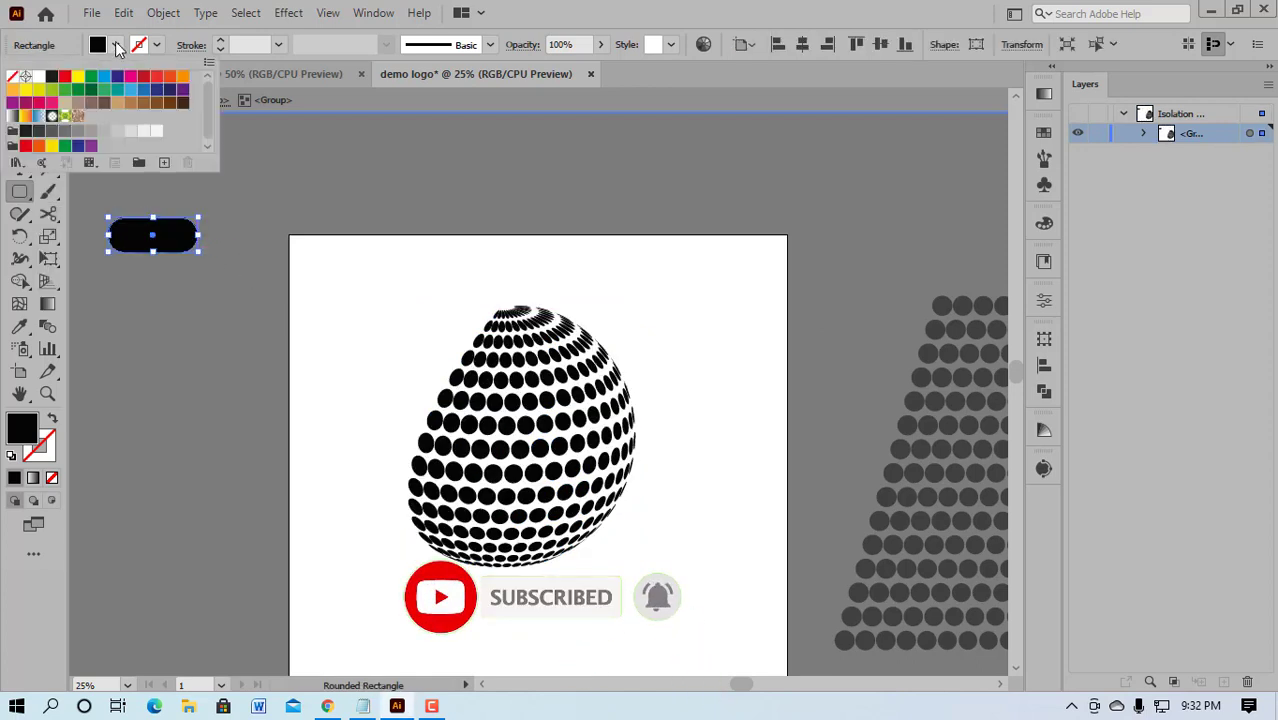
{"action": "left_click", "coordinate": [78, 89]}
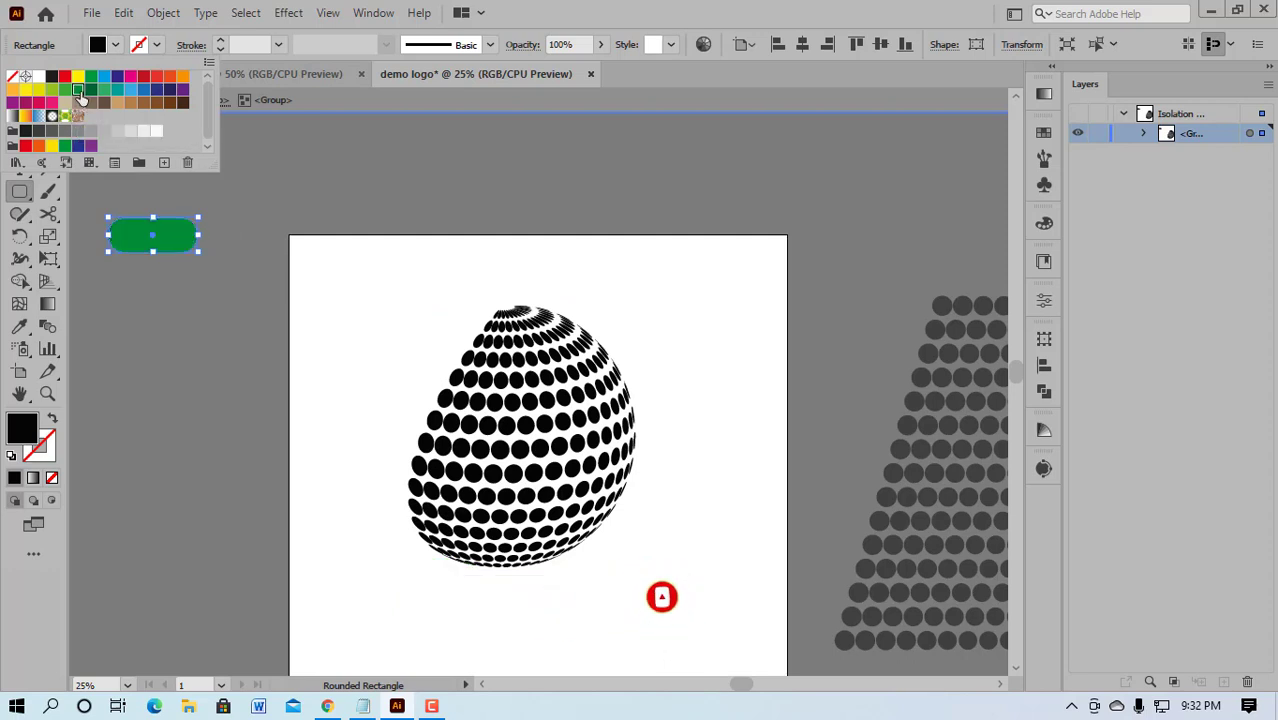
{"action": "left_click", "coordinate": [319, 208]}
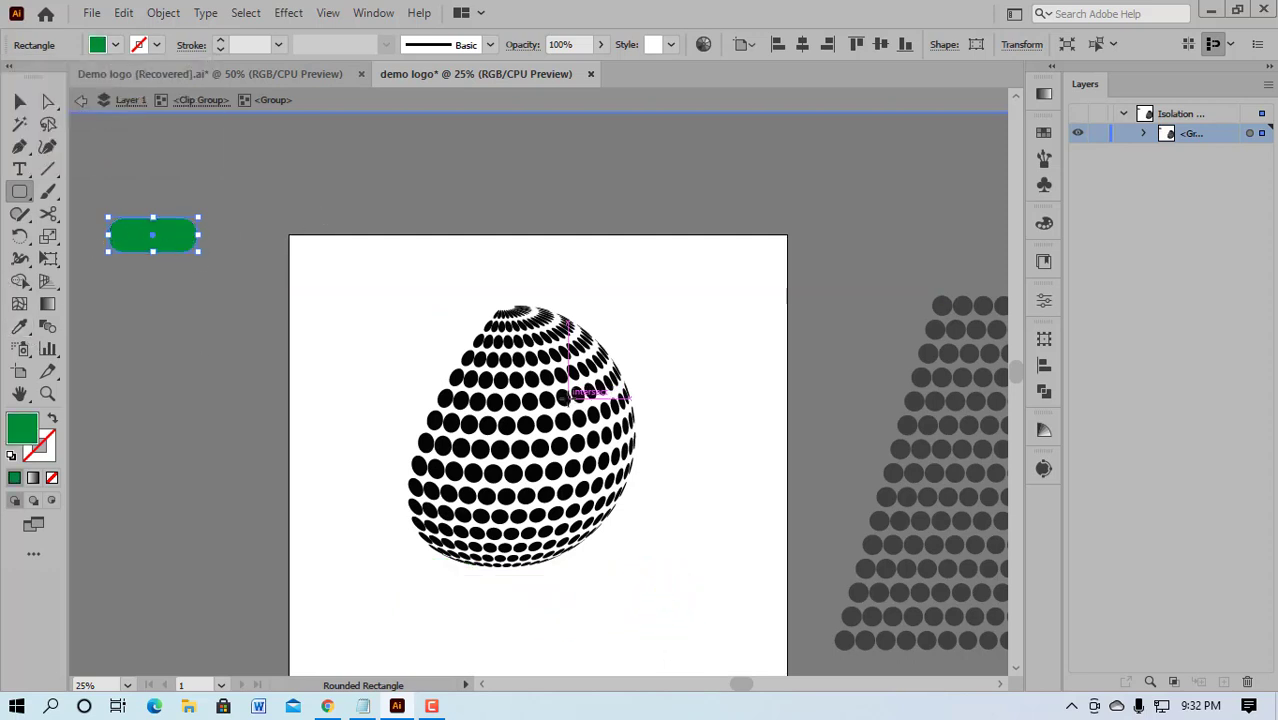
{"action": "left_click", "coordinate": [570, 393]}
Step: Marquee-select all the sphere's dots and group them with Ctrl+G
{"action": "left_click", "coordinate": [698, 401]}
{"action": "left_click", "coordinate": [19, 101]}
{"action": "left_click", "coordinate": [500, 380]}
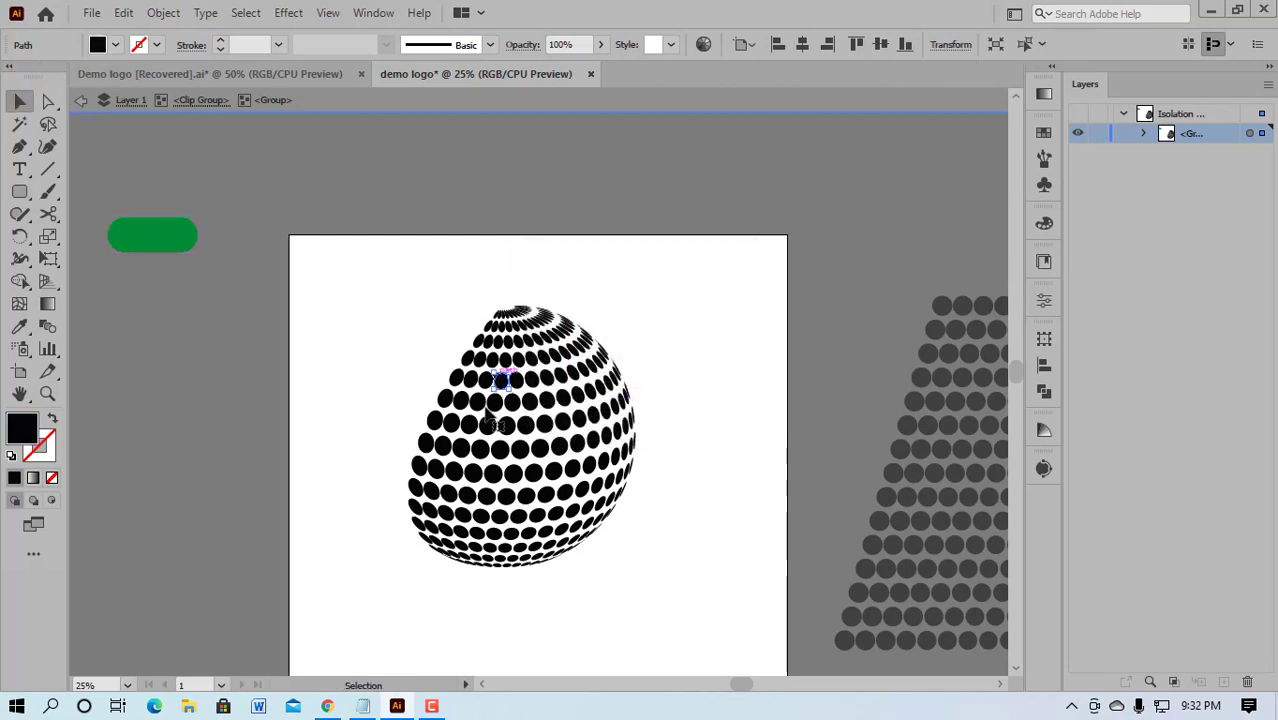
{"action": "left_click", "coordinate": [422, 338]}
{"action": "left_click_drag", "start_coordinate": [409, 294], "coordinate": [665, 613]}
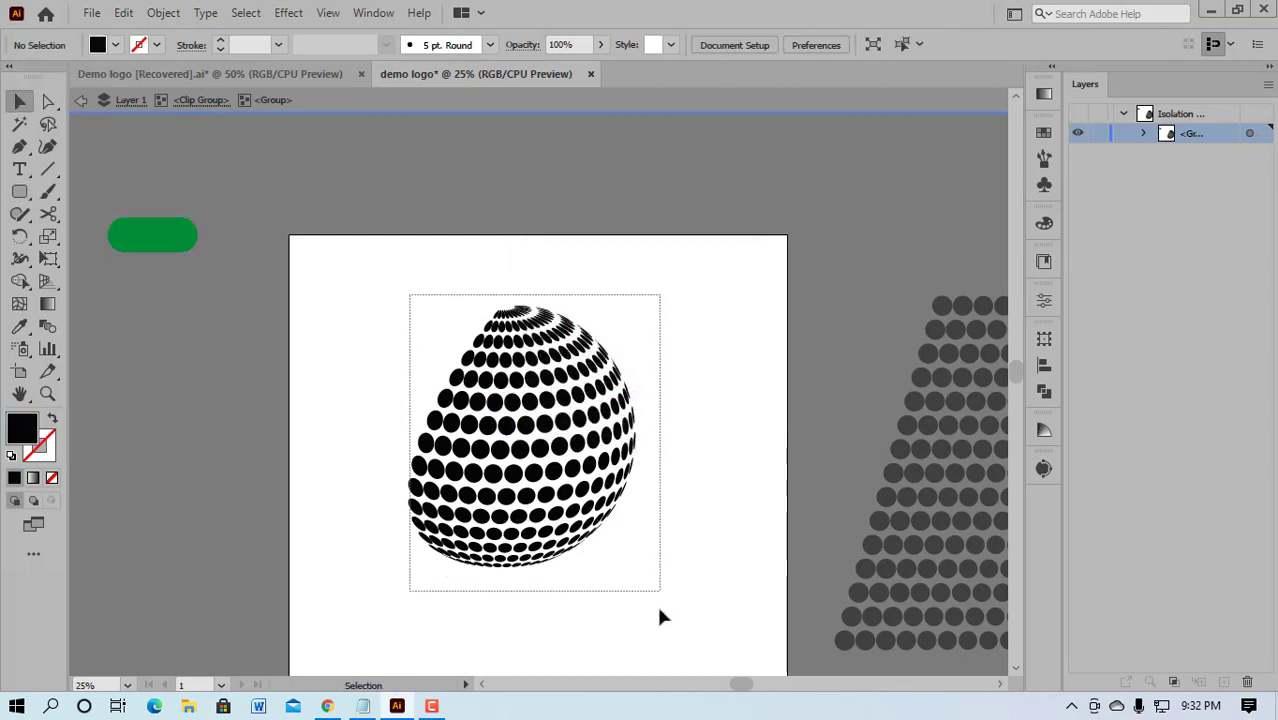
{"action": "left_click_drag", "start_coordinate": [670, 543], "coordinate": [674, 542]}
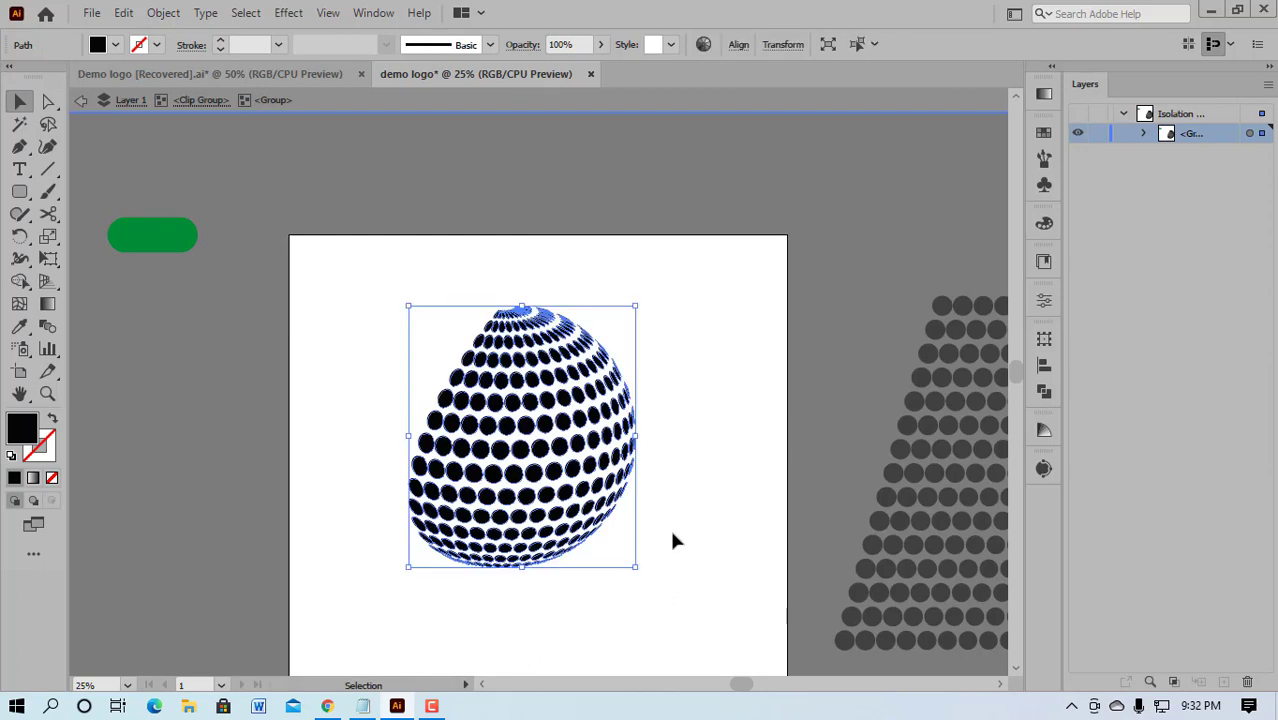
{"action": "key", "text": "ctrl+g"}
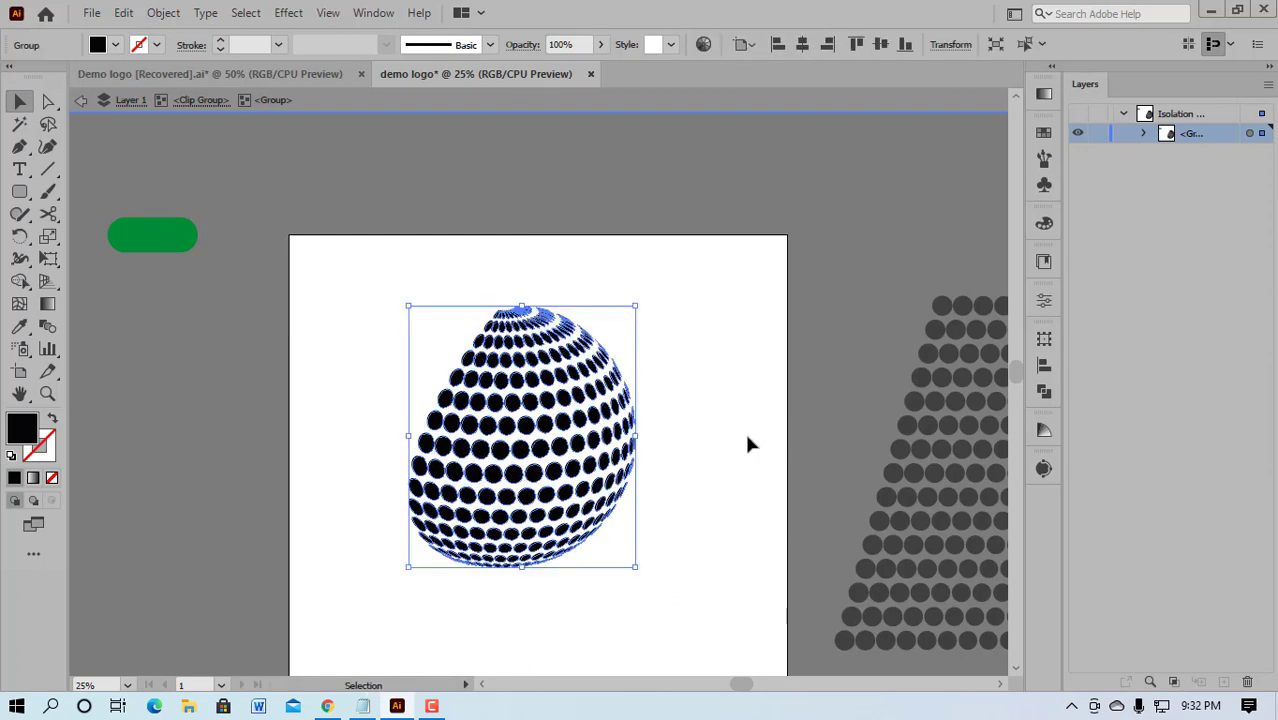
Step: Sample the pill's green onto the grouped dots with the Eyedropper, then deselect
{"action": "left_click", "coordinate": [24, 330]}
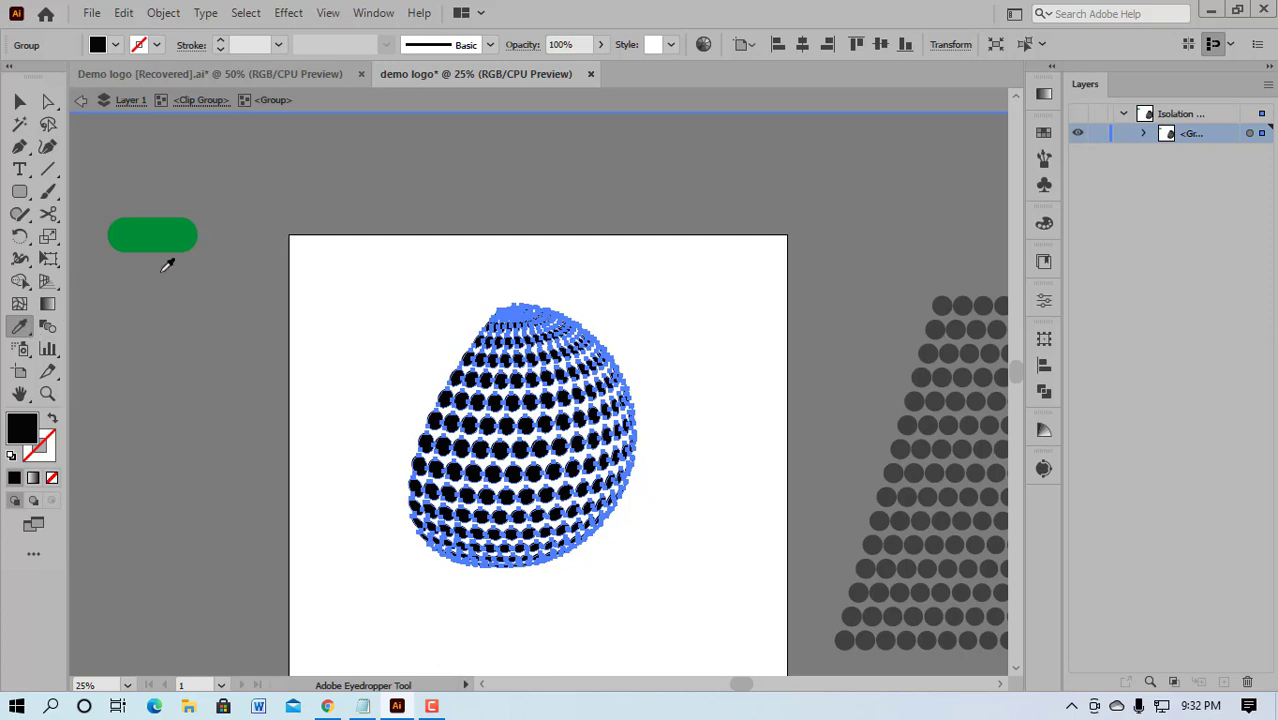
{"action": "left_click", "coordinate": [162, 239]}
{"action": "left_click", "coordinate": [20, 101]}
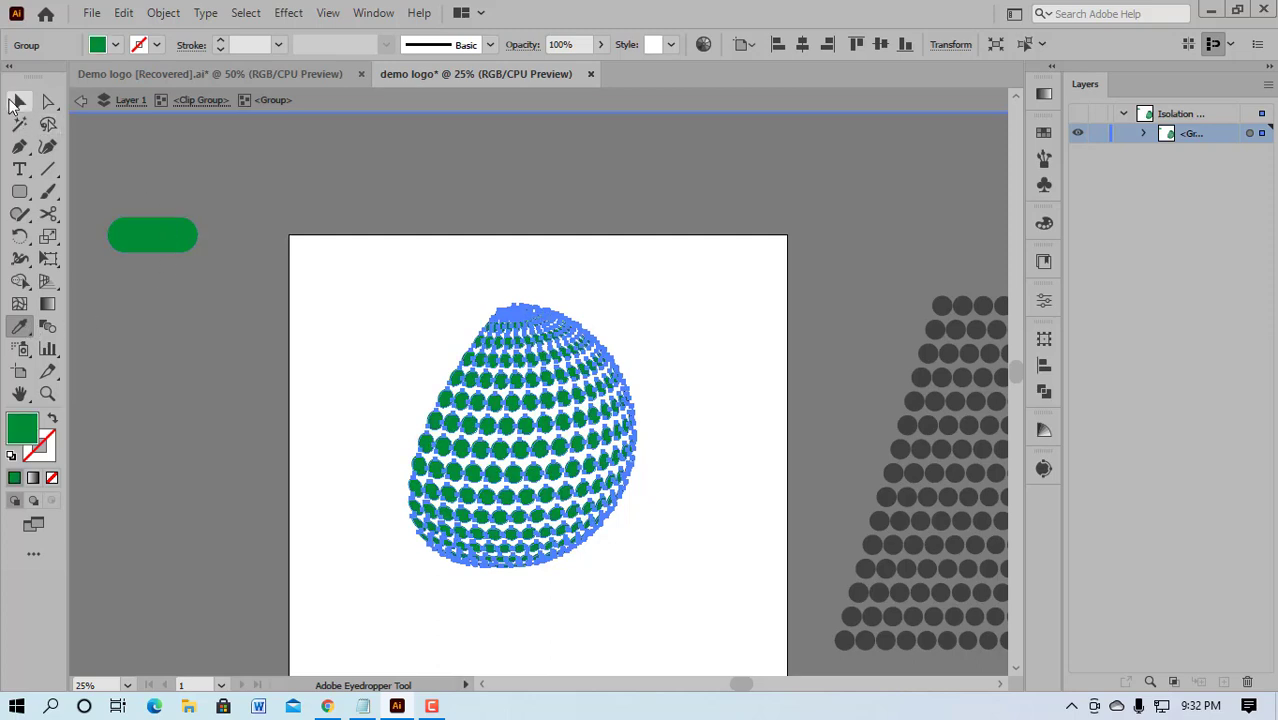
{"action": "left_click", "coordinate": [704, 324]}
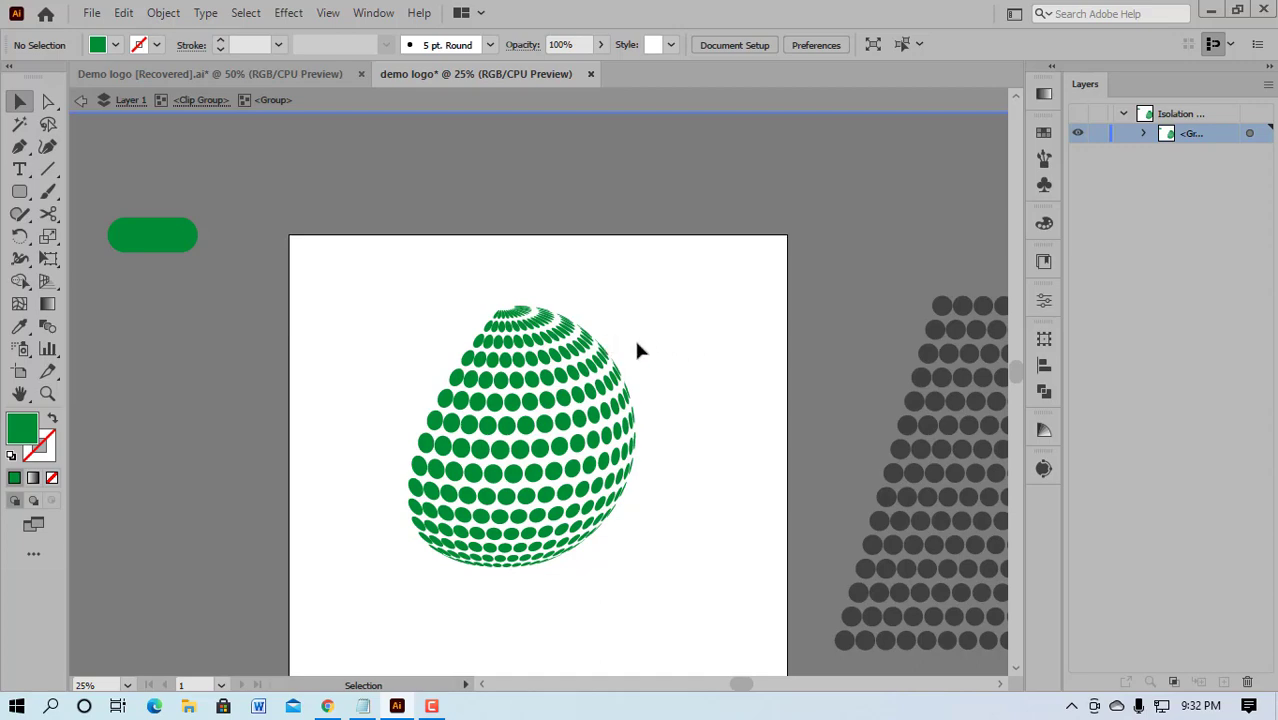
{"action": "scroll", "coordinate": [634, 336], "scroll_direction": "down", "scroll_amount": 1}
{"action": "scroll", "coordinate": [600, 372], "scroll_direction": "up", "scroll_amount": 1}
{"action": "scroll", "coordinate": [590, 380], "scroll_direction": "down", "scroll_amount": 1}
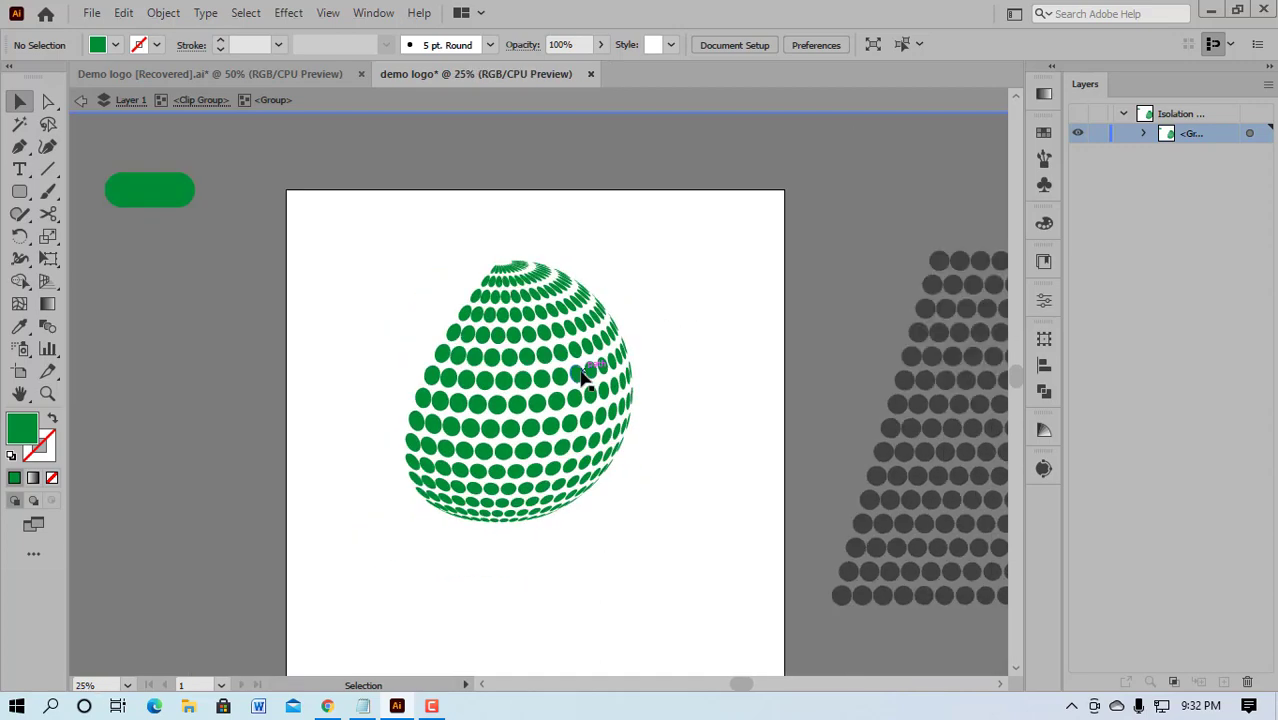
{"action": "scroll", "coordinate": [590, 398], "scroll_direction": "up", "scroll_amount": 1}
{"action": "scroll", "coordinate": [575, 395], "scroll_direction": "up", "scroll_amount": 2}
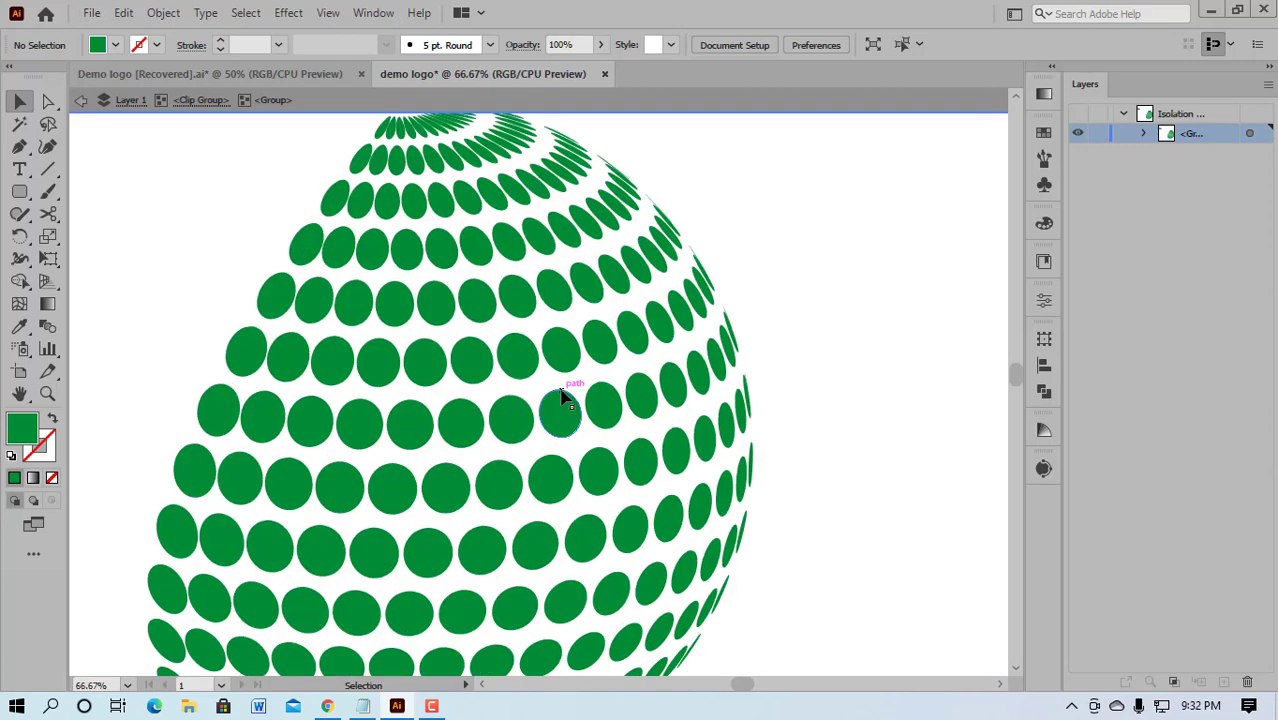
{"action": "scroll", "coordinate": [561, 392], "scroll_direction": "down", "scroll_amount": 2}
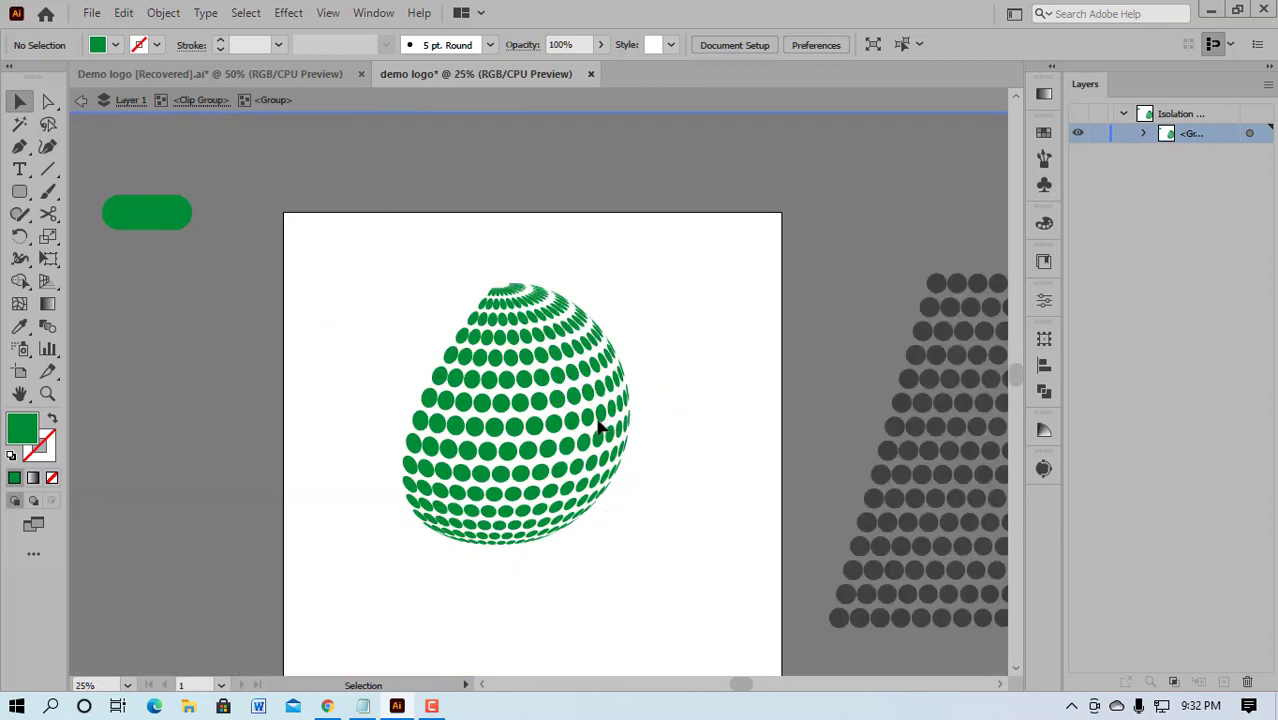
{"action": "scroll", "coordinate": [598, 425], "scroll_direction": "up", "scroll_amount": 2}
{"action": "scroll", "coordinate": [590, 420], "scroll_direction": "up", "scroll_amount": 1}
{"action": "scroll", "coordinate": [578, 405], "scroll_direction": "up", "scroll_amount": 1}
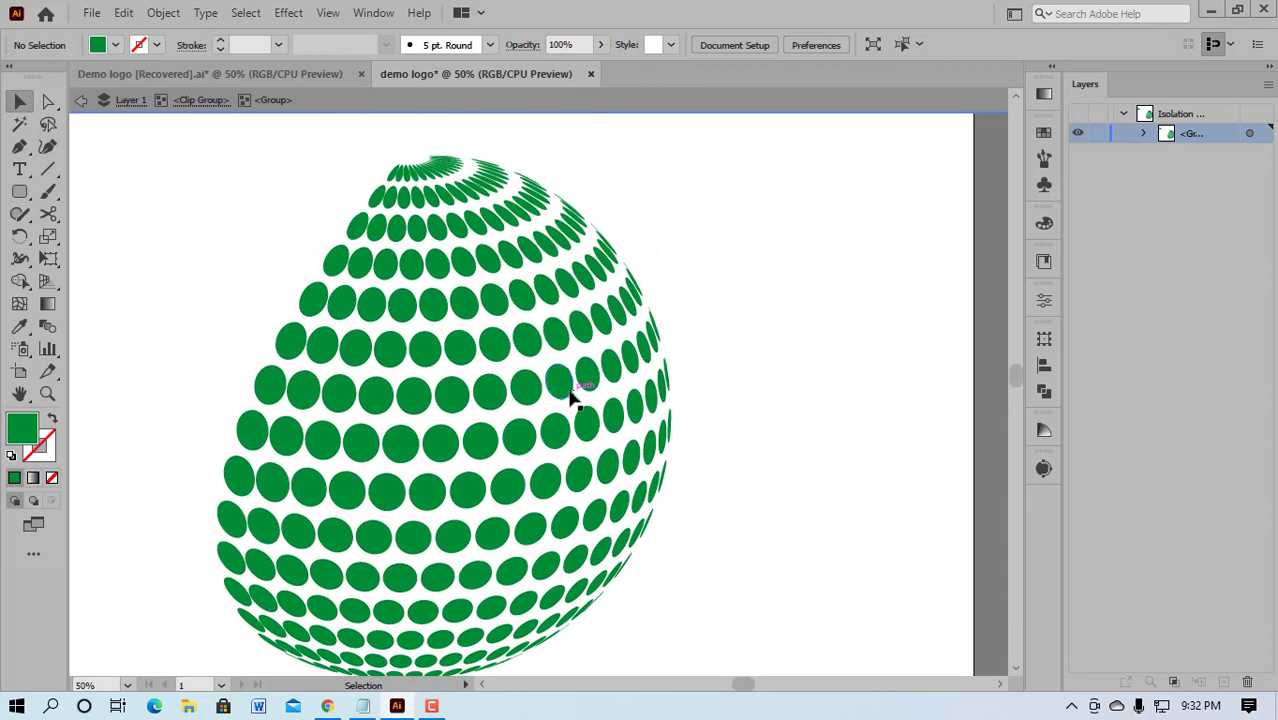
{"action": "scroll", "coordinate": [572, 398], "scroll_direction": "down", "scroll_amount": 2}
{"action": "scroll", "coordinate": [560, 405], "scroll_direction": "down", "scroll_amount": 1}
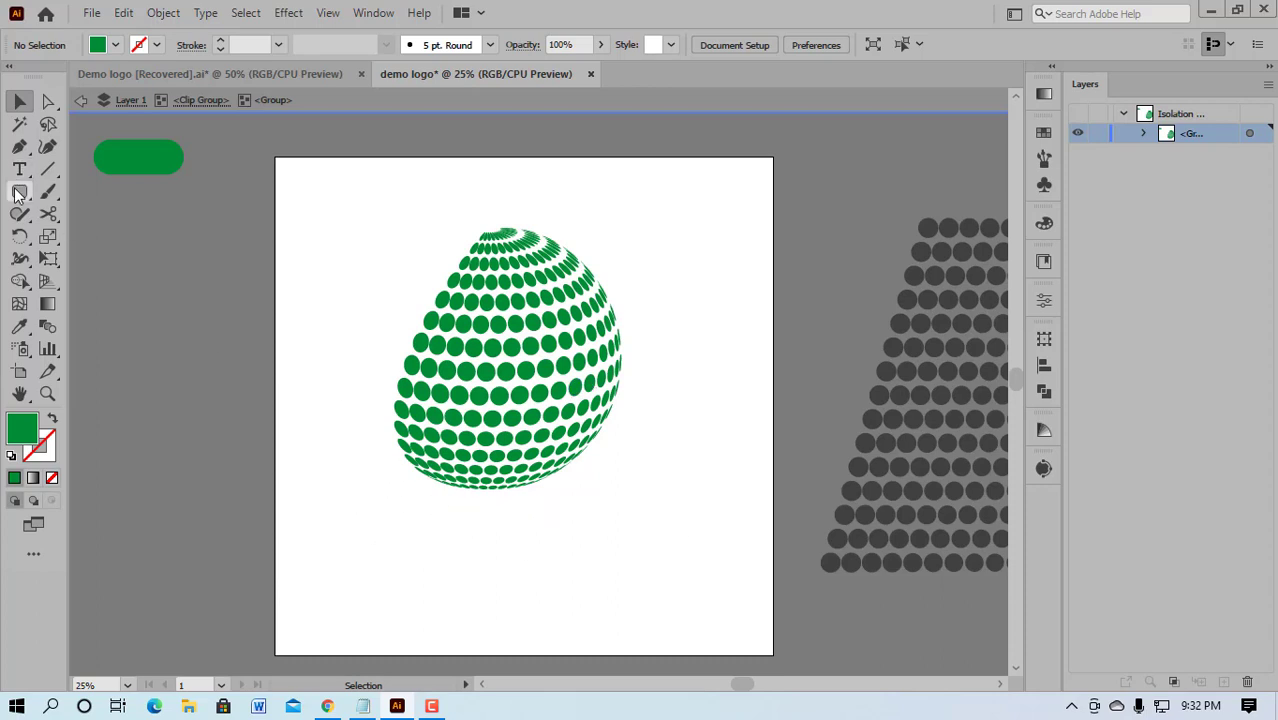
Step: With the Ellipse Tool, draw a large circle over the sphere's lower left, redoing a misdrawn attempt
{"action": "left_click_drag", "start_coordinate": [18, 193], "coordinate": [101, 240]}
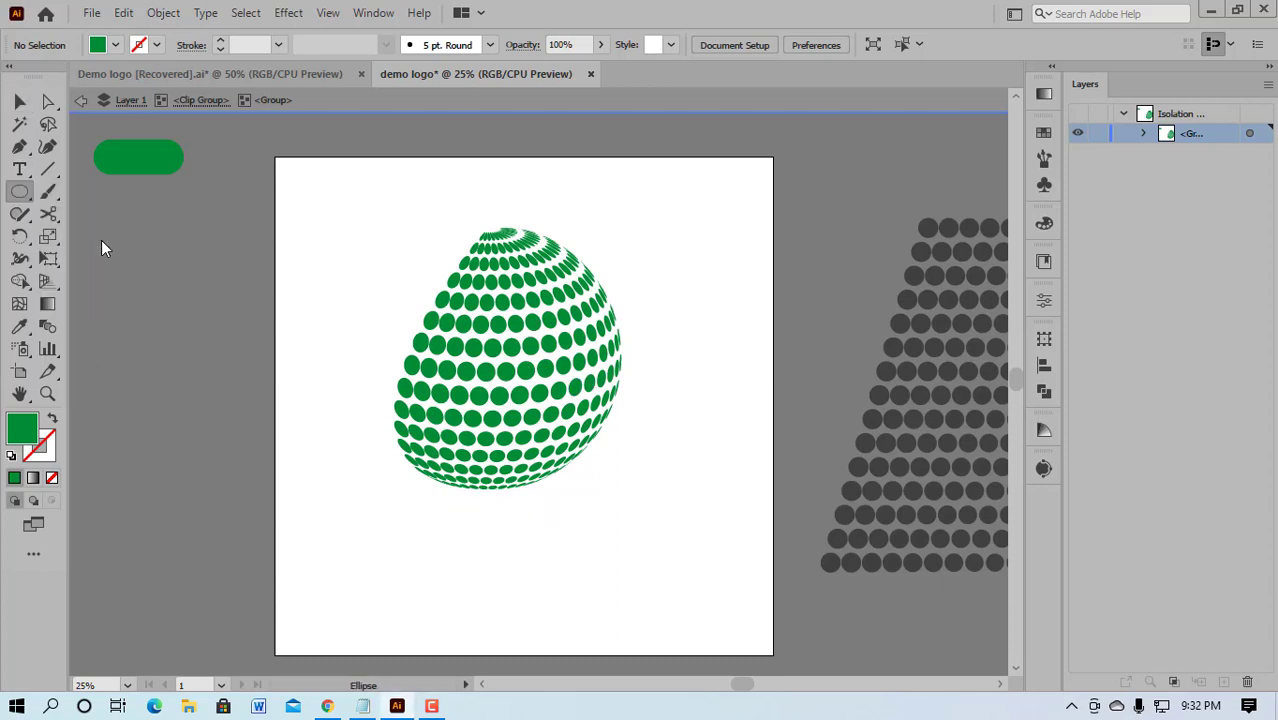
{"action": "left_click_drag", "start_coordinate": [274, 487], "coordinate": [505, 633]}
{"action": "key", "text": "ctrl+z"}
{"action": "left_click_drag", "start_coordinate": [405, 520], "coordinate": [549, 622]}
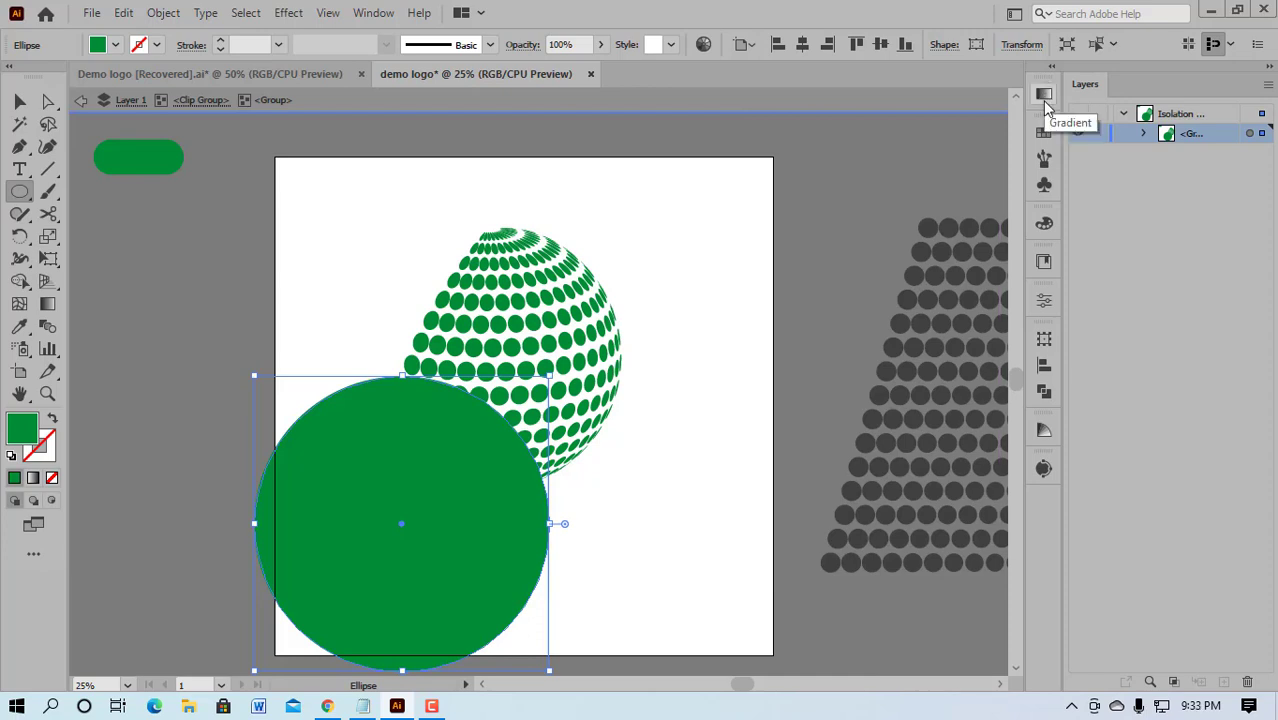
Step: Fill the circle with the White, Black gradient preset as a radial gradient with a dark centre
{"action": "left_click", "coordinate": [1044, 95]}
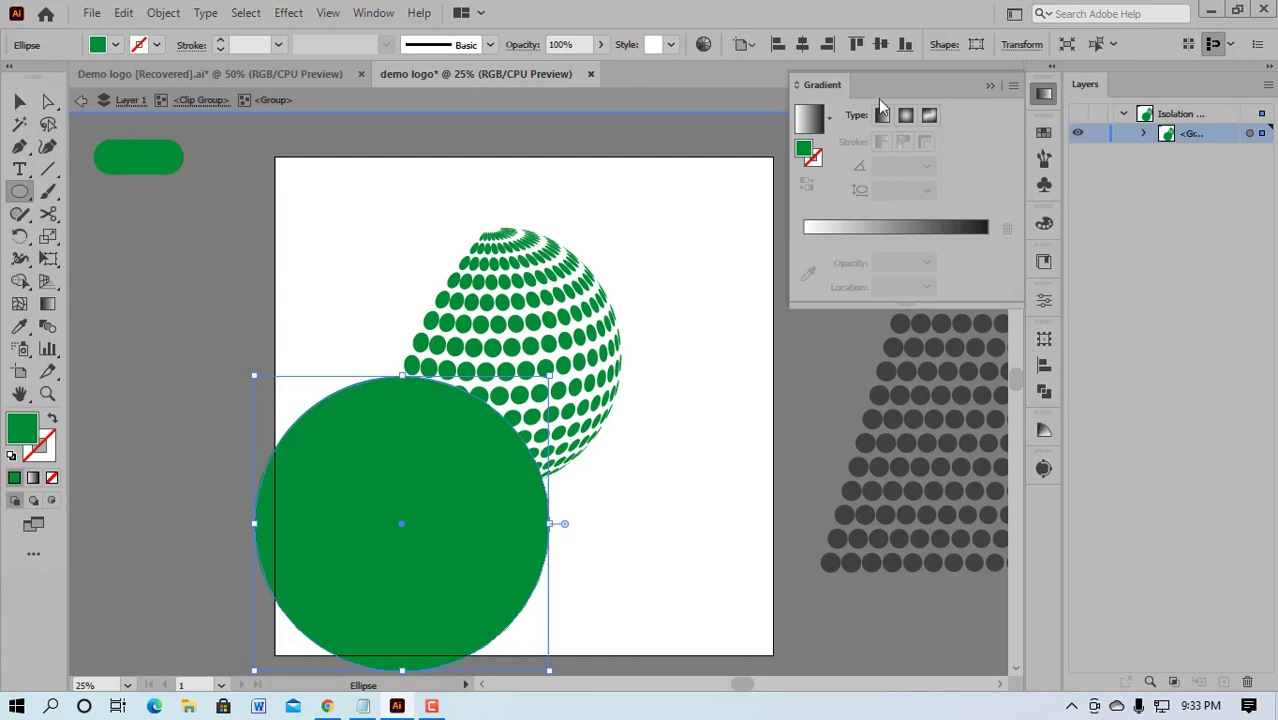
{"action": "left_click", "coordinate": [829, 124]}
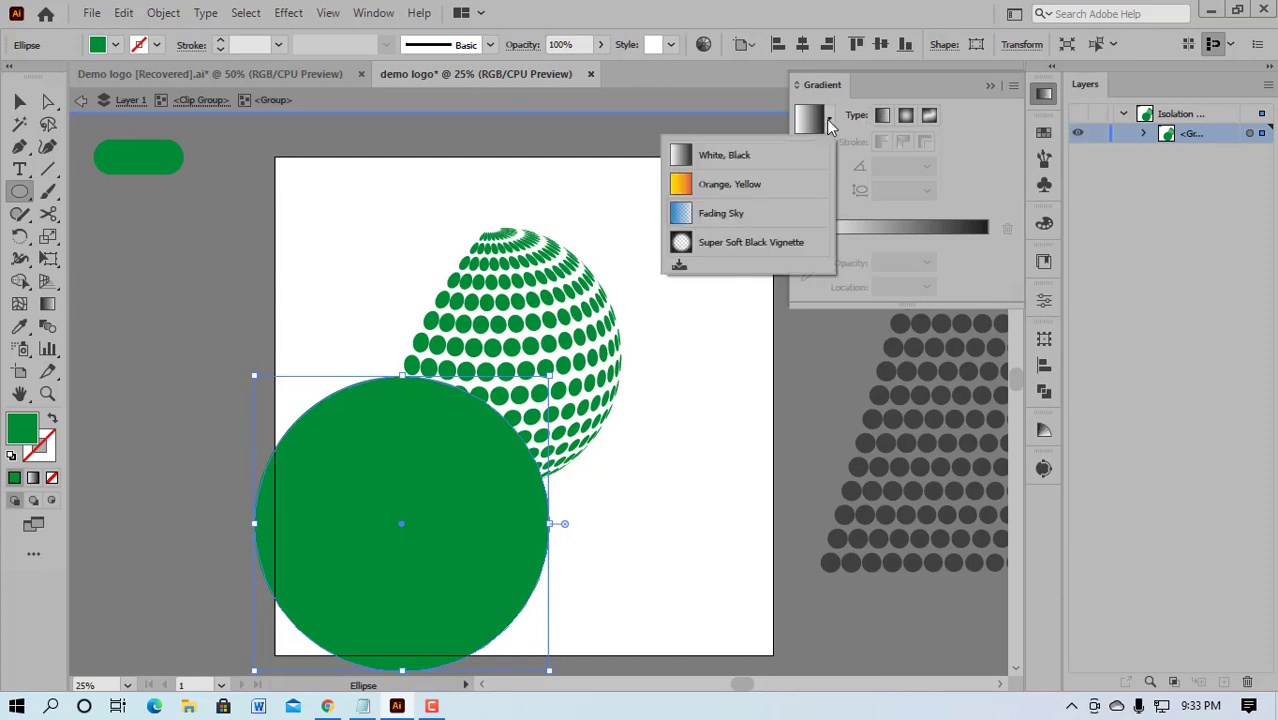
{"action": "left_click", "coordinate": [738, 160]}
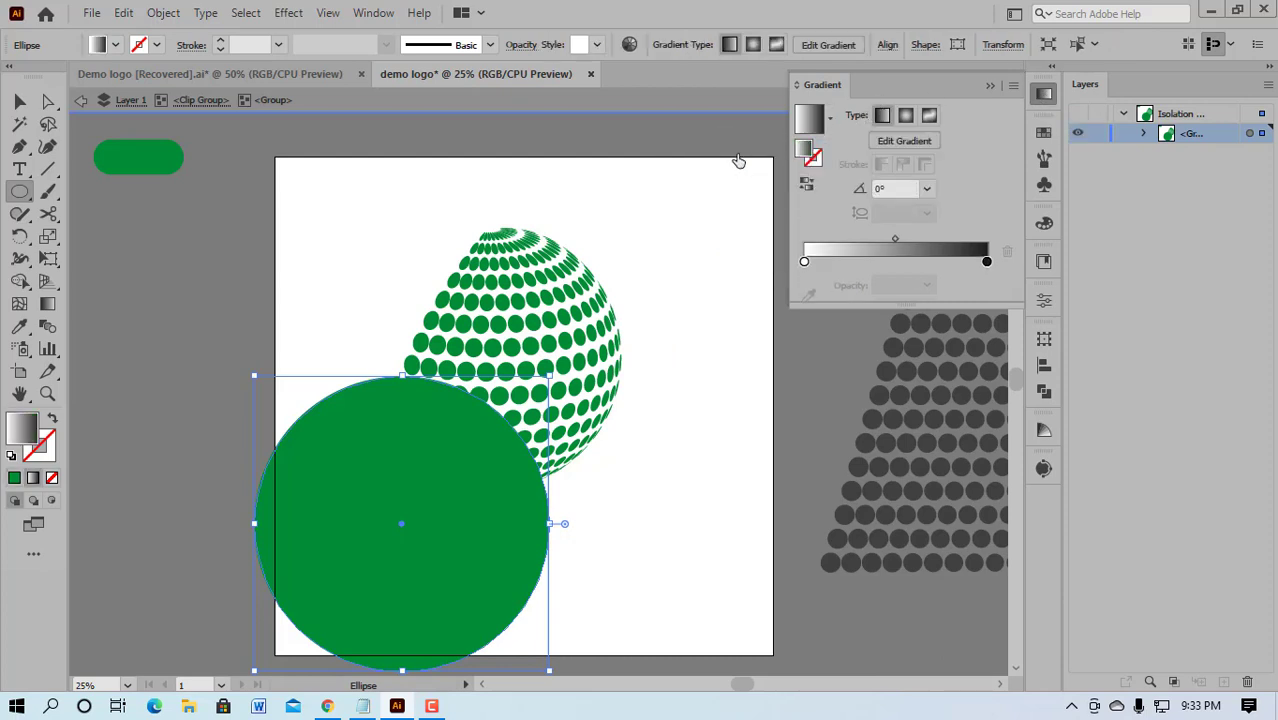
{"action": "left_click", "coordinate": [807, 186]}
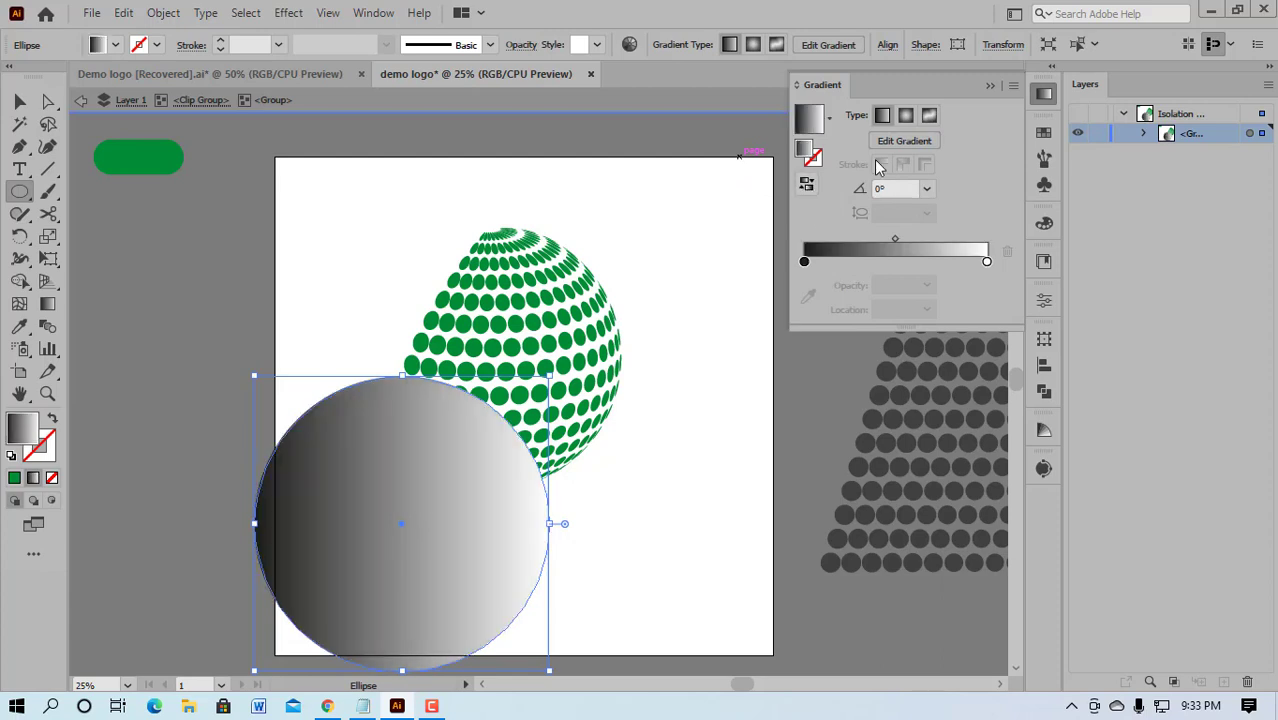
{"action": "left_click", "coordinate": [905, 117]}
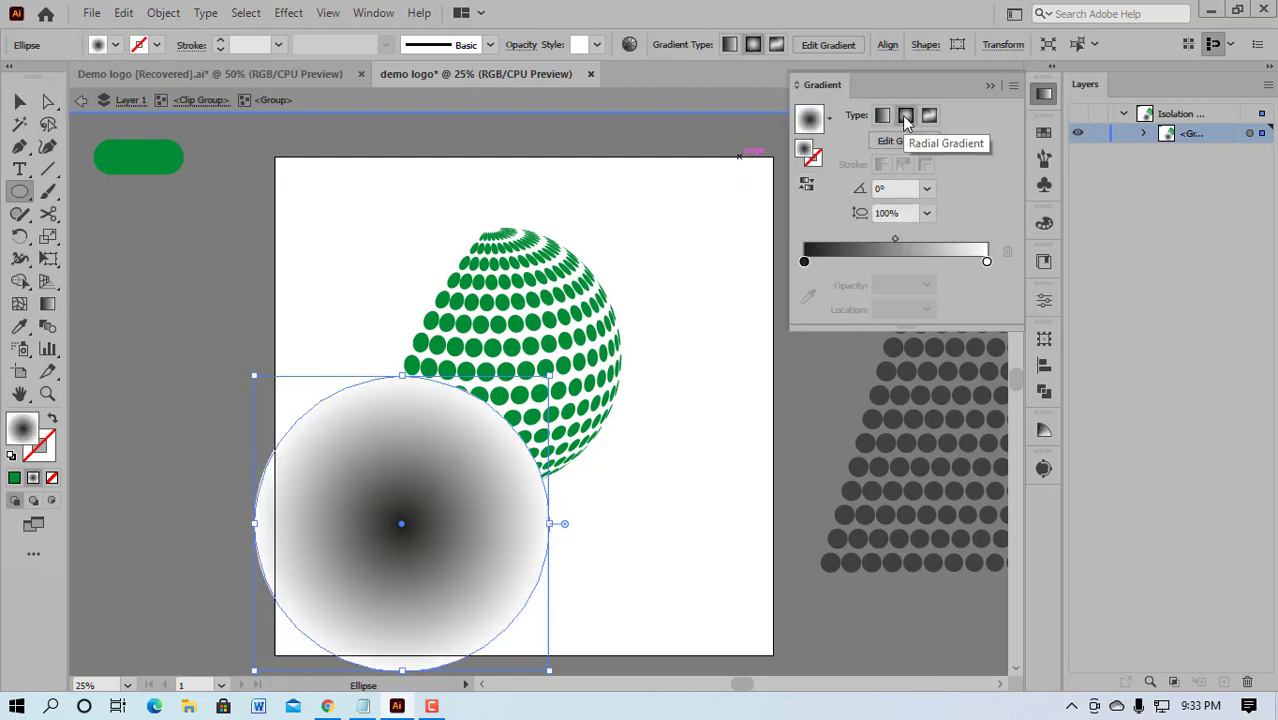
{"action": "left_click", "coordinate": [808, 184]}
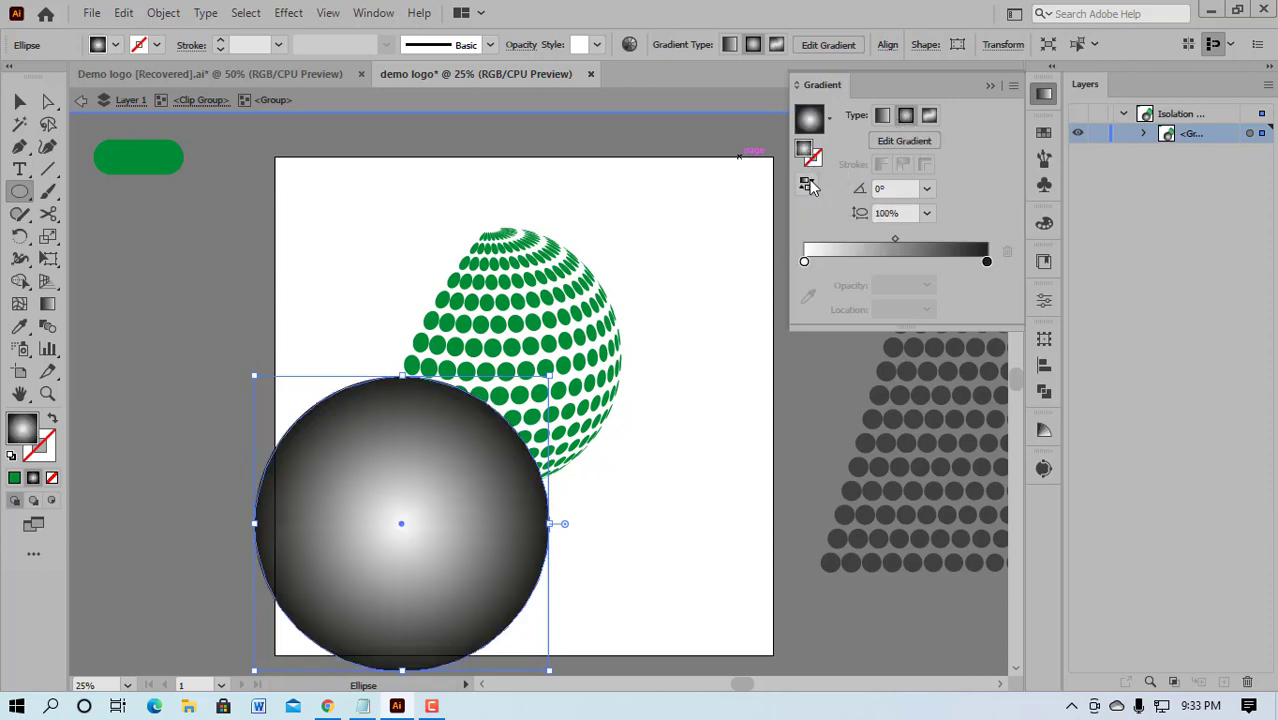
{"action": "left_click", "coordinate": [808, 185]}
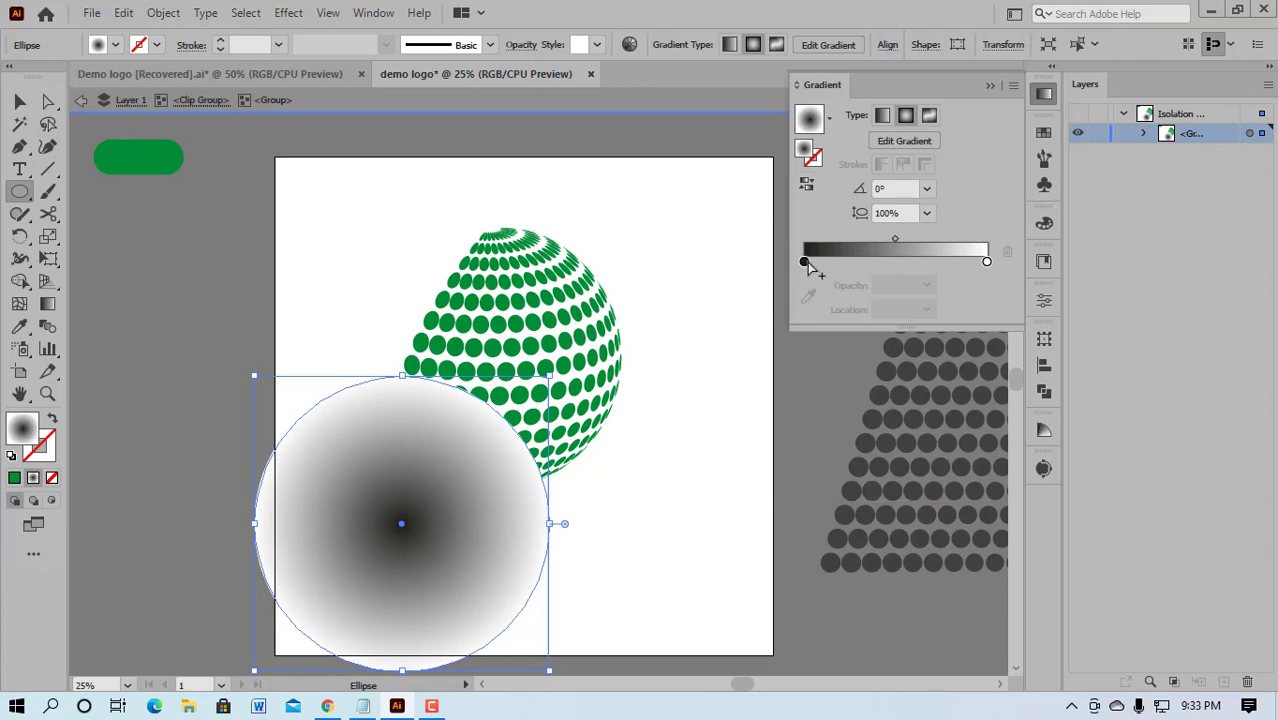
{"action": "left_click", "coordinate": [805, 262]}
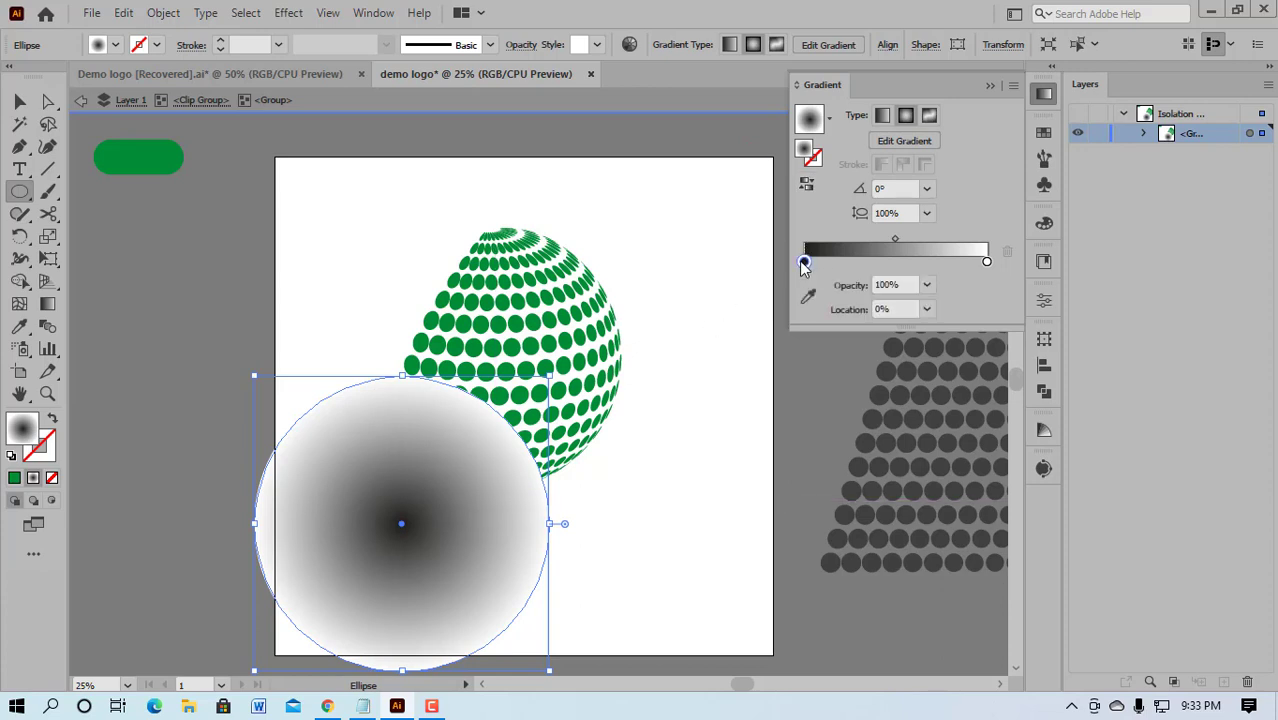
Step: Pull the gradient's white stop in to about 69% and the black stop to about 2%
{"action": "left_click", "coordinate": [904, 141]}
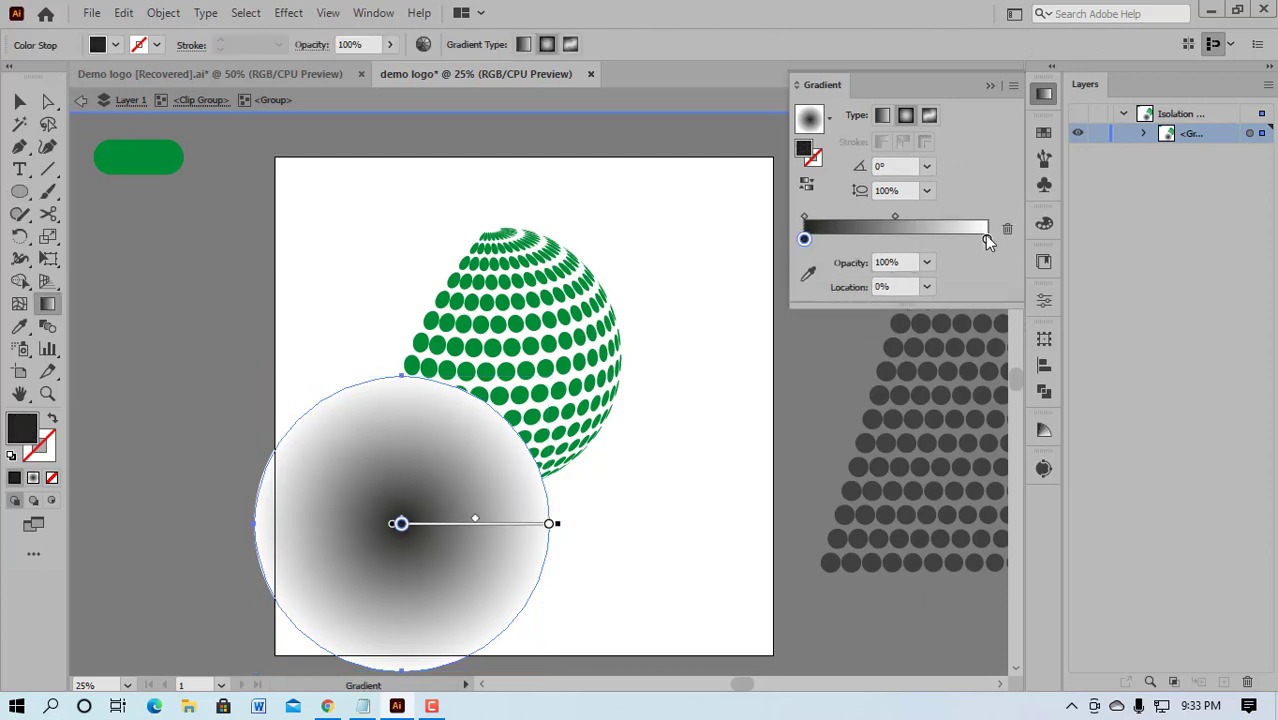
{"action": "left_click_drag", "start_coordinate": [984, 239], "coordinate": [976, 239]}
{"action": "key", "text": "ctrl+z"}
{"action": "left_click_drag", "start_coordinate": [985, 239], "coordinate": [930, 239]}
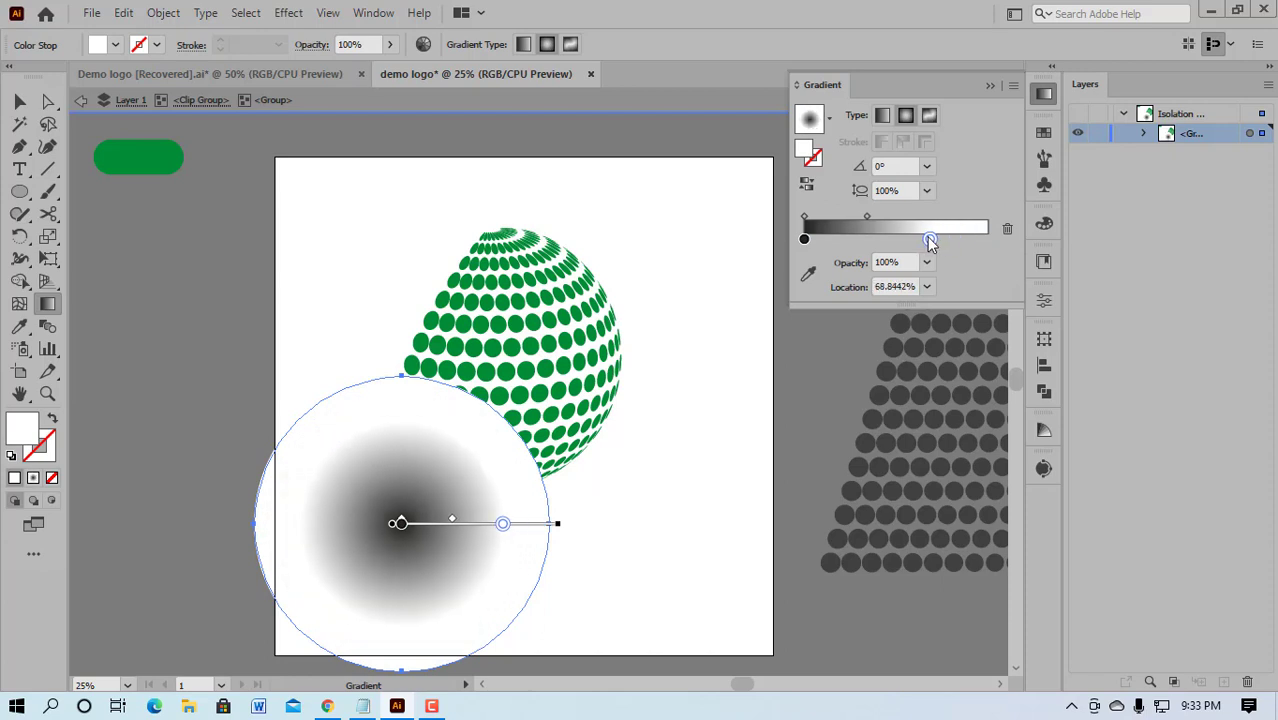
{"action": "left_click_drag", "start_coordinate": [804, 240], "coordinate": [808, 240]}
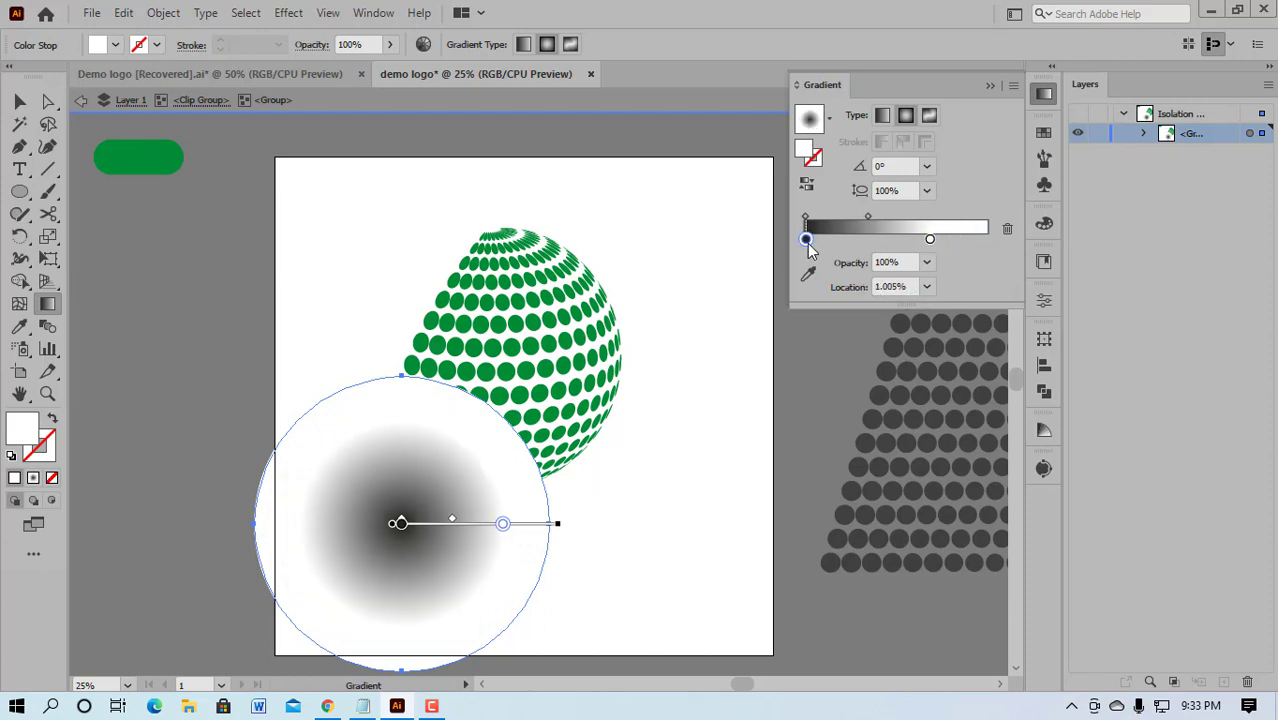
{"action": "left_click", "coordinate": [990, 86]}
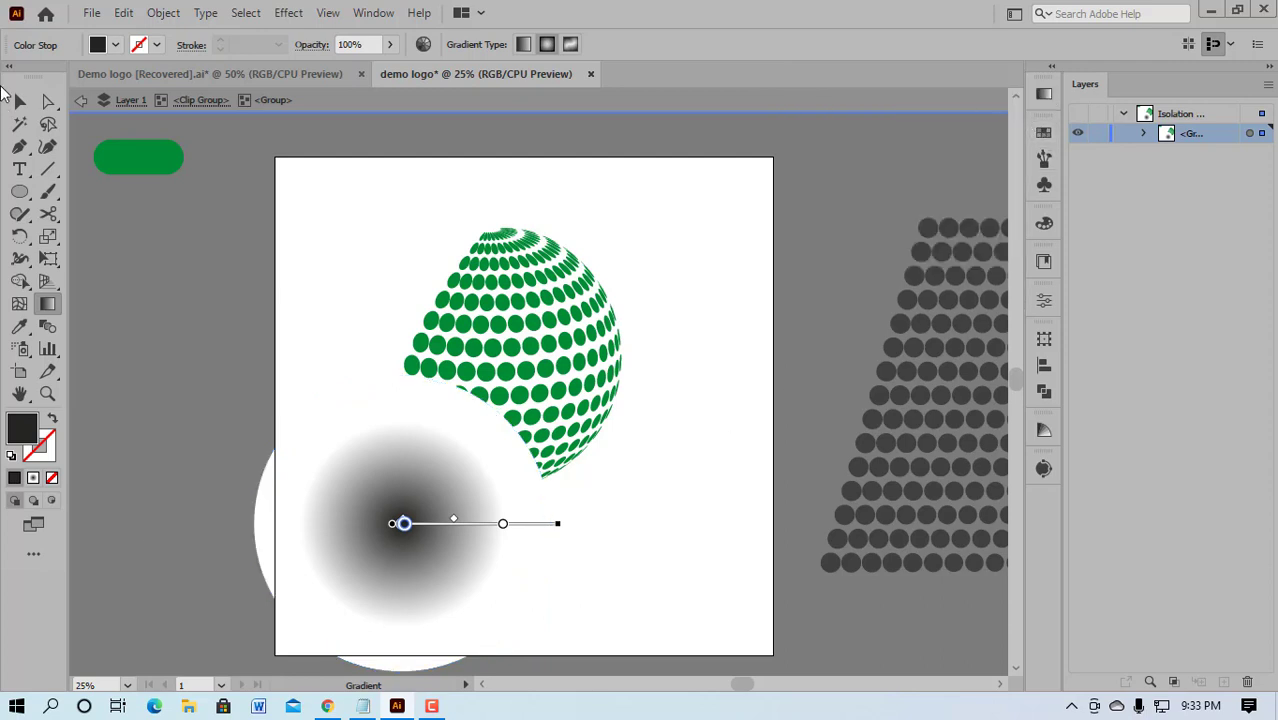
Step: Drag the gradient circle under the globe, flatten it from the top handle, then widen it
{"action": "left_click", "coordinate": [20, 101]}
{"action": "left_click_drag", "start_coordinate": [370, 521], "coordinate": [511, 521]}
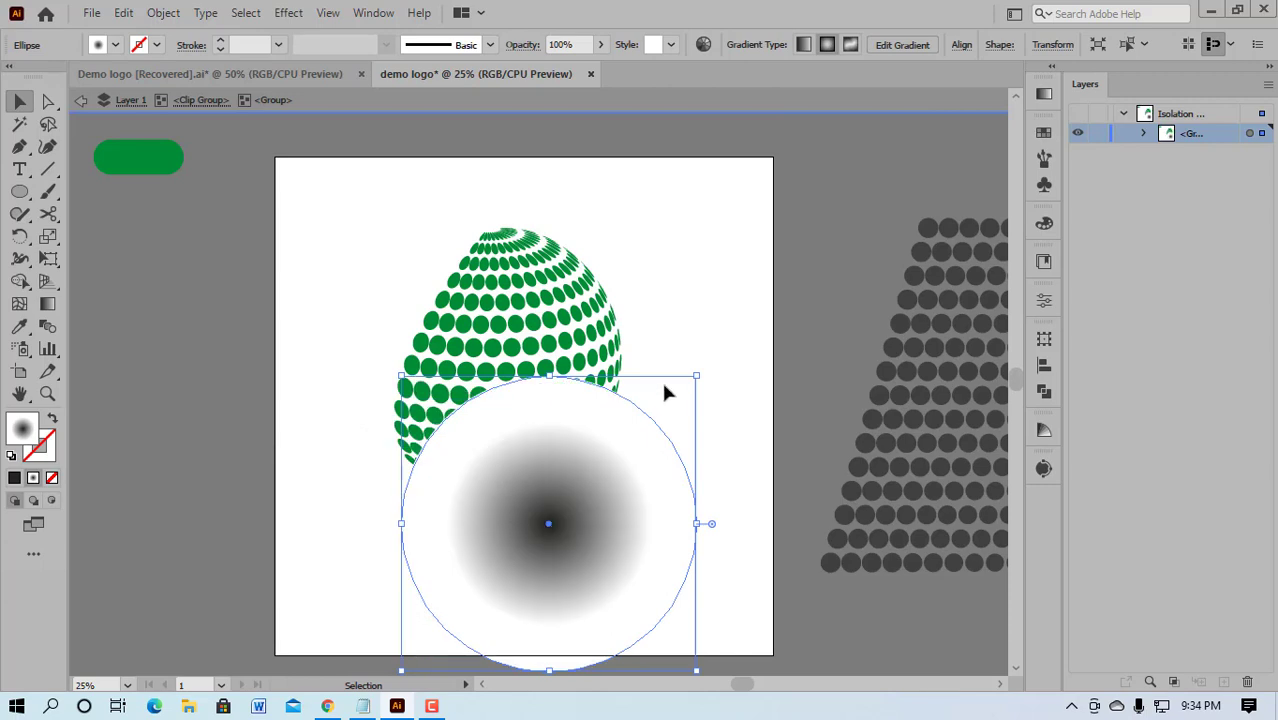
{"action": "mouse_move", "coordinate": [696, 375]}
{"action": "left_mouse_down"}
{"action": "mouse_move", "coordinate": [673, 460]}
{"action": "mouse_move", "coordinate": [745, 391]}
{"action": "left_mouse_up"}
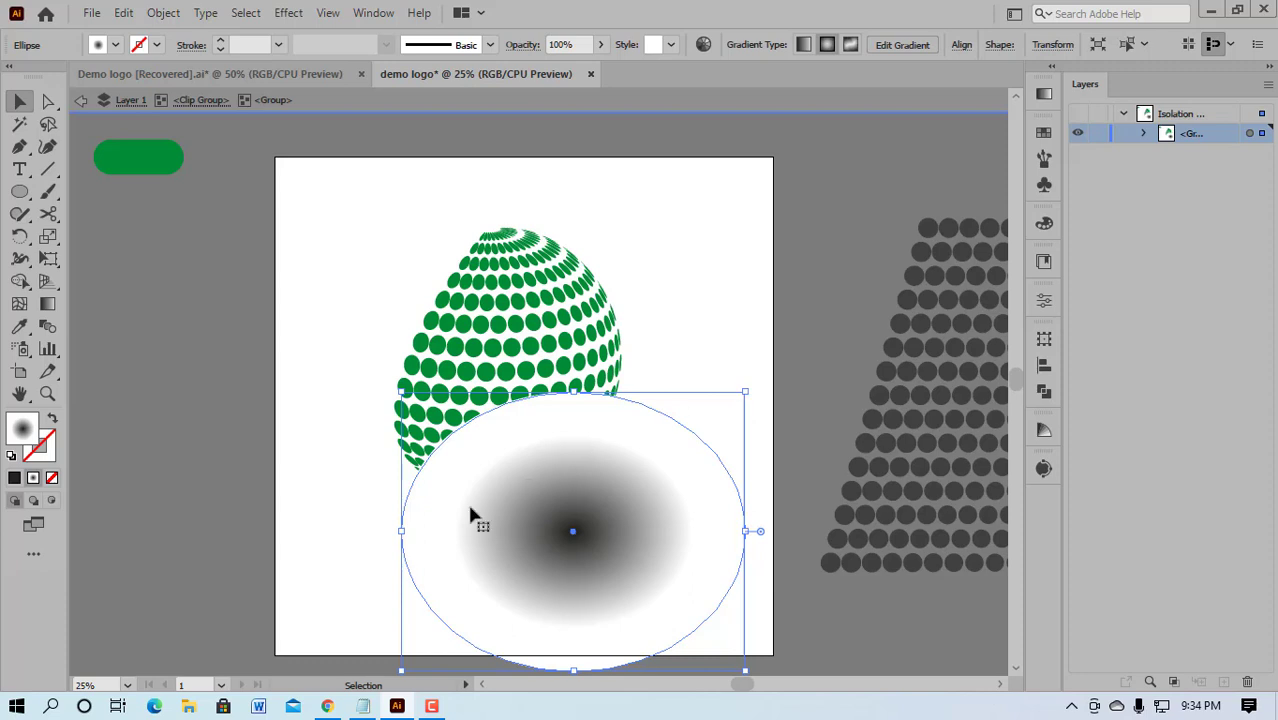
{"action": "key", "text": "ctrl+z"}
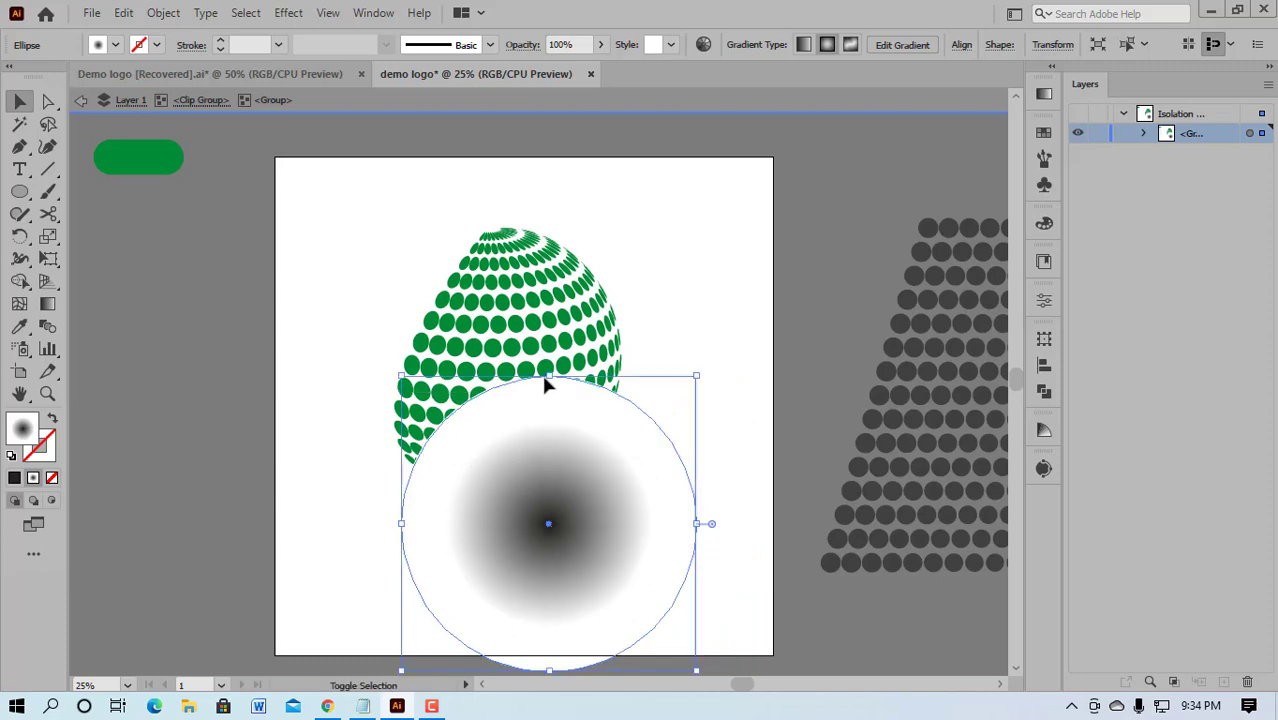
{"action": "mouse_move", "coordinate": [549, 375]}
{"action": "left_mouse_down"}
{"action": "mouse_move", "coordinate": [490, 570]}
{"action": "mouse_move", "coordinate": [462, 512]}
{"action": "left_mouse_up"}
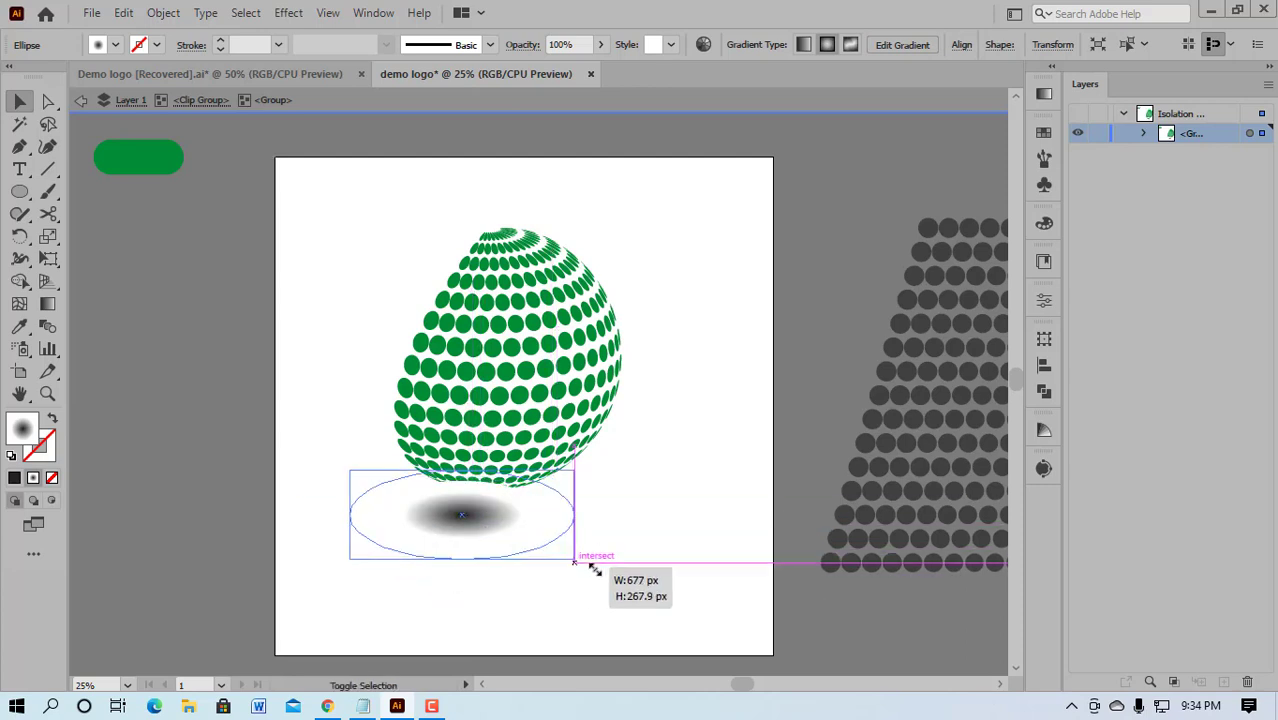
{"action": "left_click_drag", "start_coordinate": [548, 548], "coordinate": [612, 564]}
{"action": "mouse_move", "coordinate": [487, 516]}
{"action": "left_mouse_down"}
{"action": "mouse_move", "coordinate": [491, 535]}
{"action": "mouse_move", "coordinate": [471, 545]}
{"action": "mouse_move", "coordinate": [482, 480]}
{"action": "left_mouse_up"}
{"action": "right_click", "coordinate": [471, 545]}
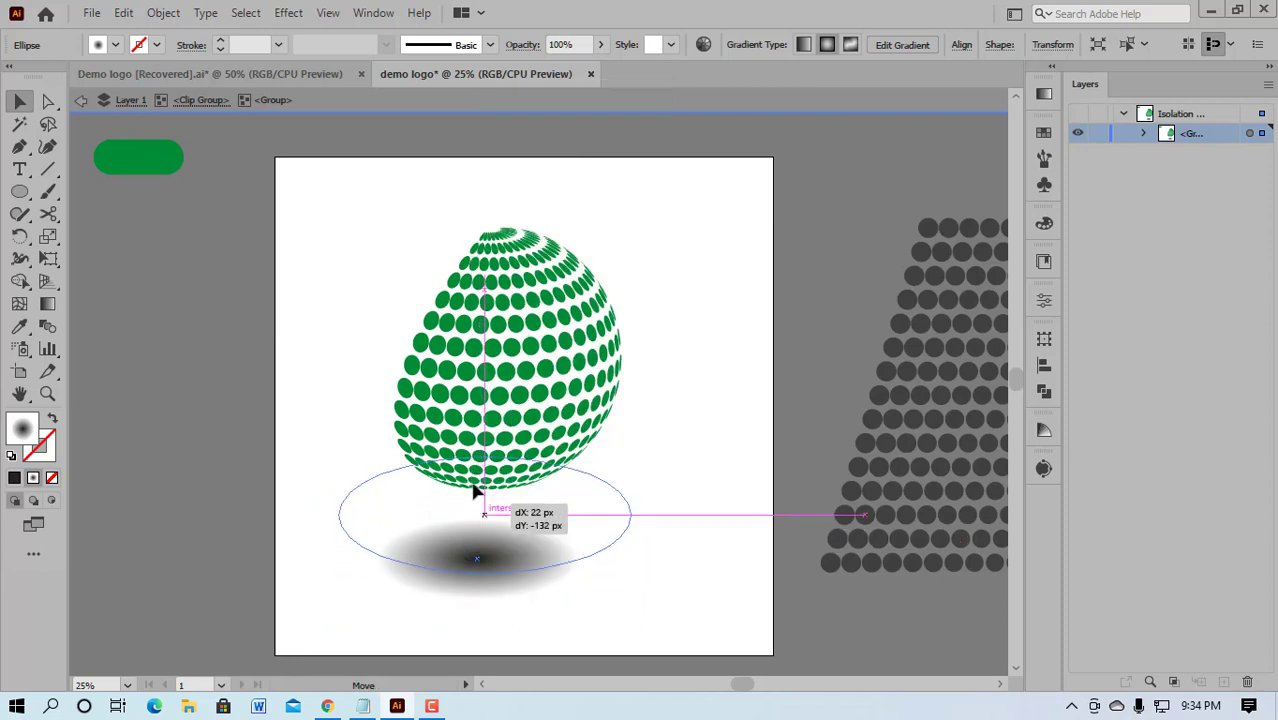
Step: Send the gradient shadow ellipse to the back, behind the green globe
{"action": "right_click", "coordinate": [476, 475]}
{"action": "mouse_move", "coordinate": [530, 372]}
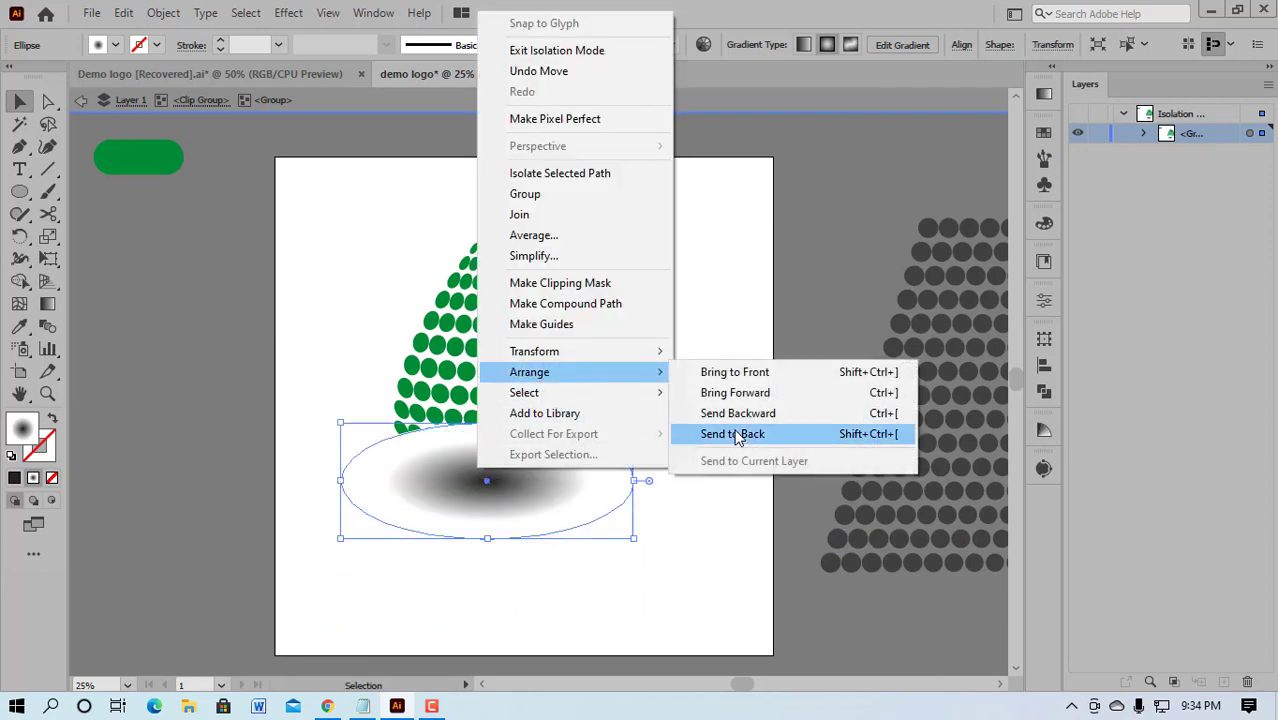
{"action": "left_click", "coordinate": [738, 433]}
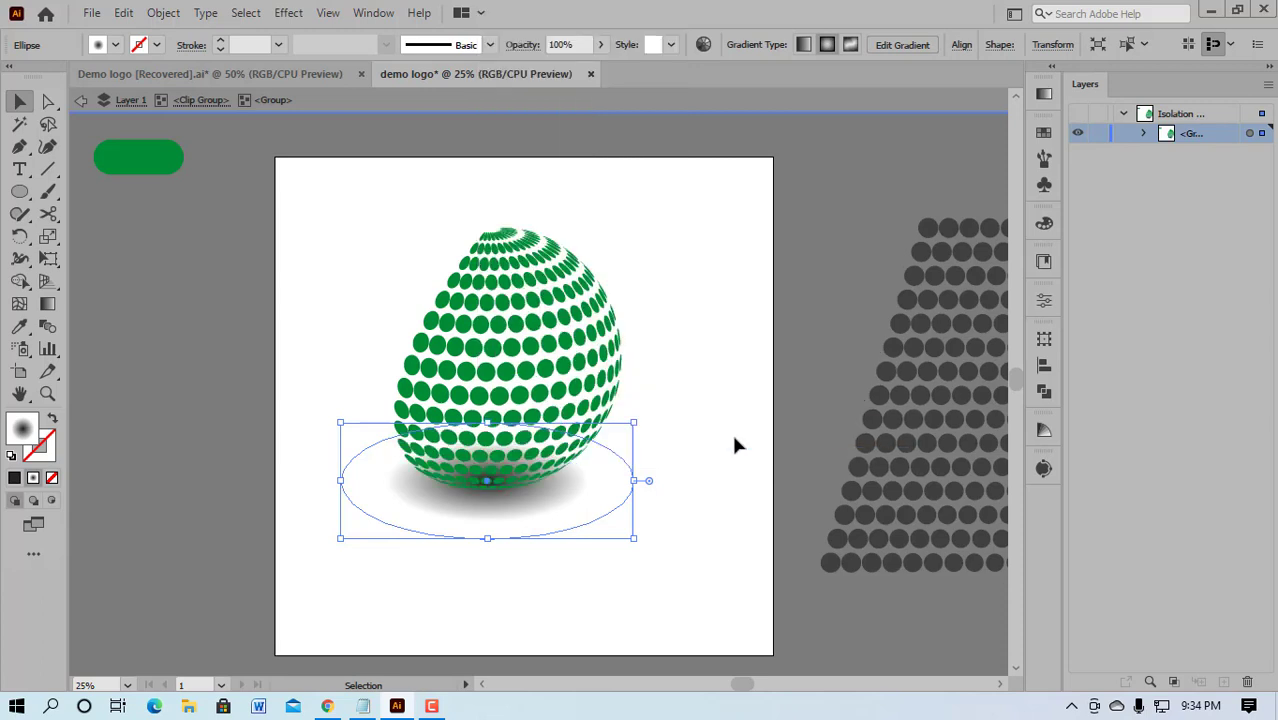
{"action": "left_click", "coordinate": [745, 418]}
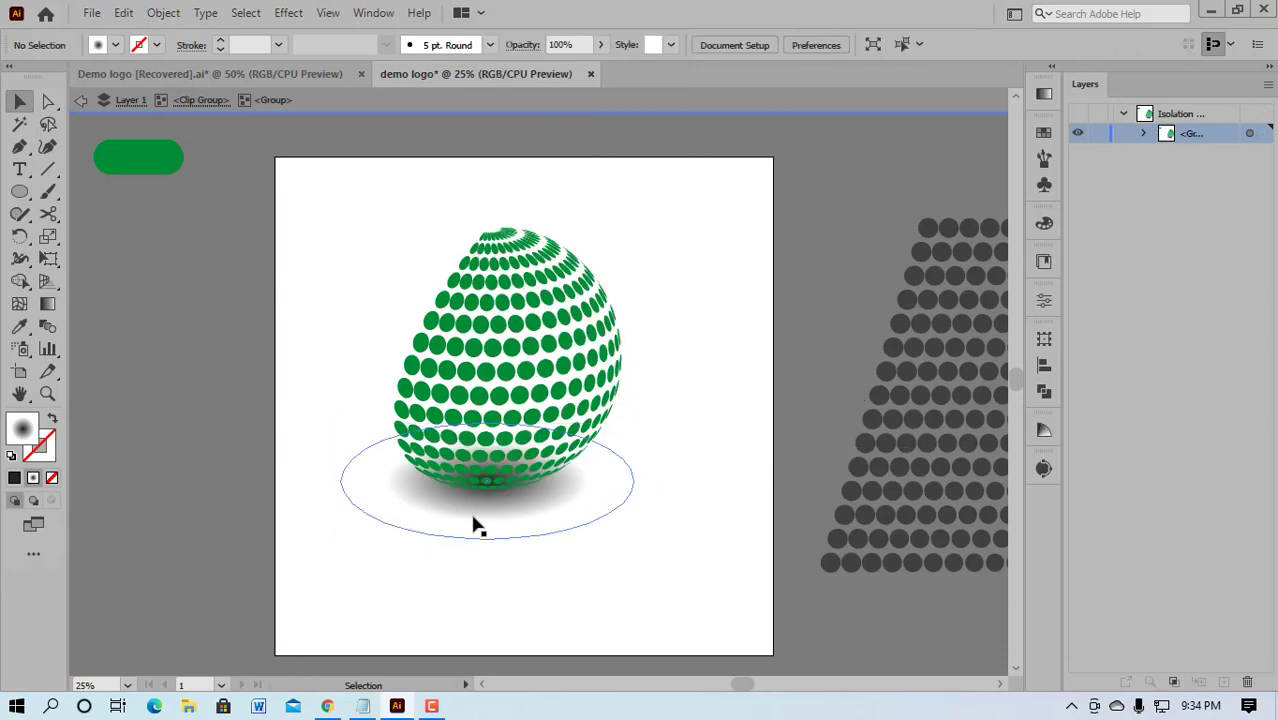
Step: Nudge the shadow slightly down and sideways until it is centred under the globe's base
{"action": "left_click_drag", "start_coordinate": [476, 516], "coordinate": [476, 522]}
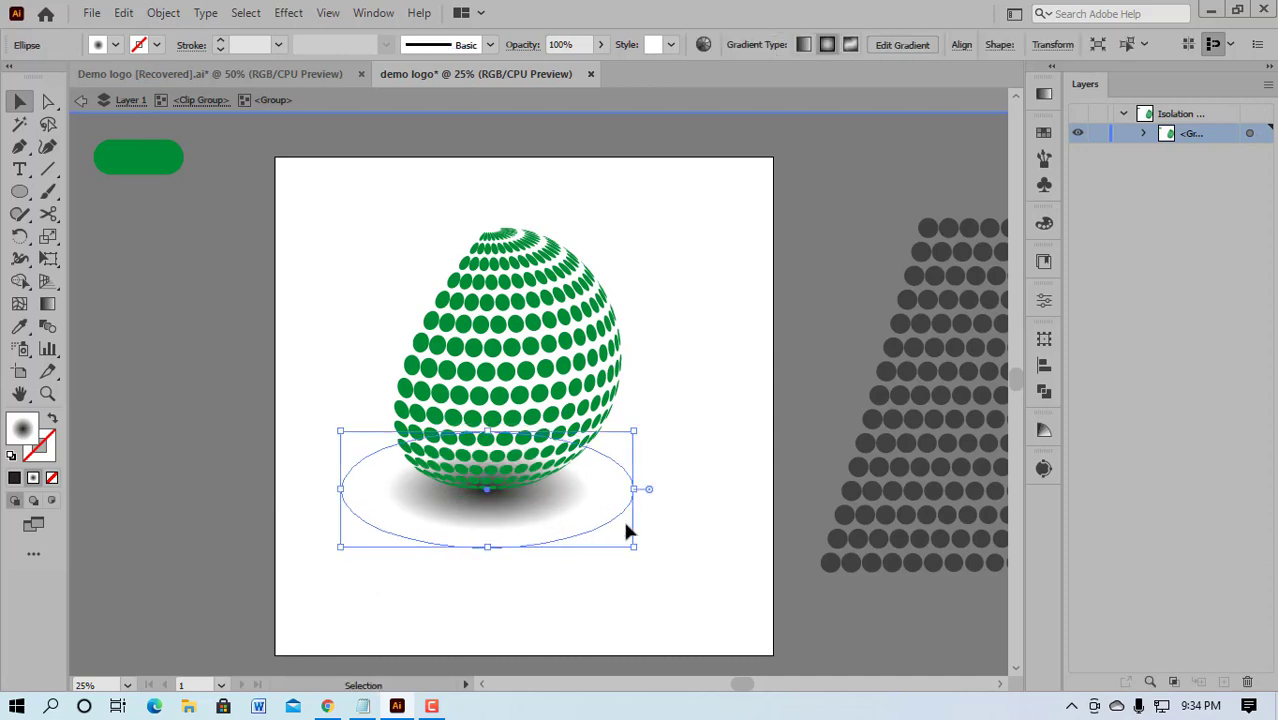
{"action": "left_click", "coordinate": [658, 434]}
{"action": "scroll", "coordinate": [512, 524], "scroll_direction": "up", "scroll_amount": 2, "text": "alt"}
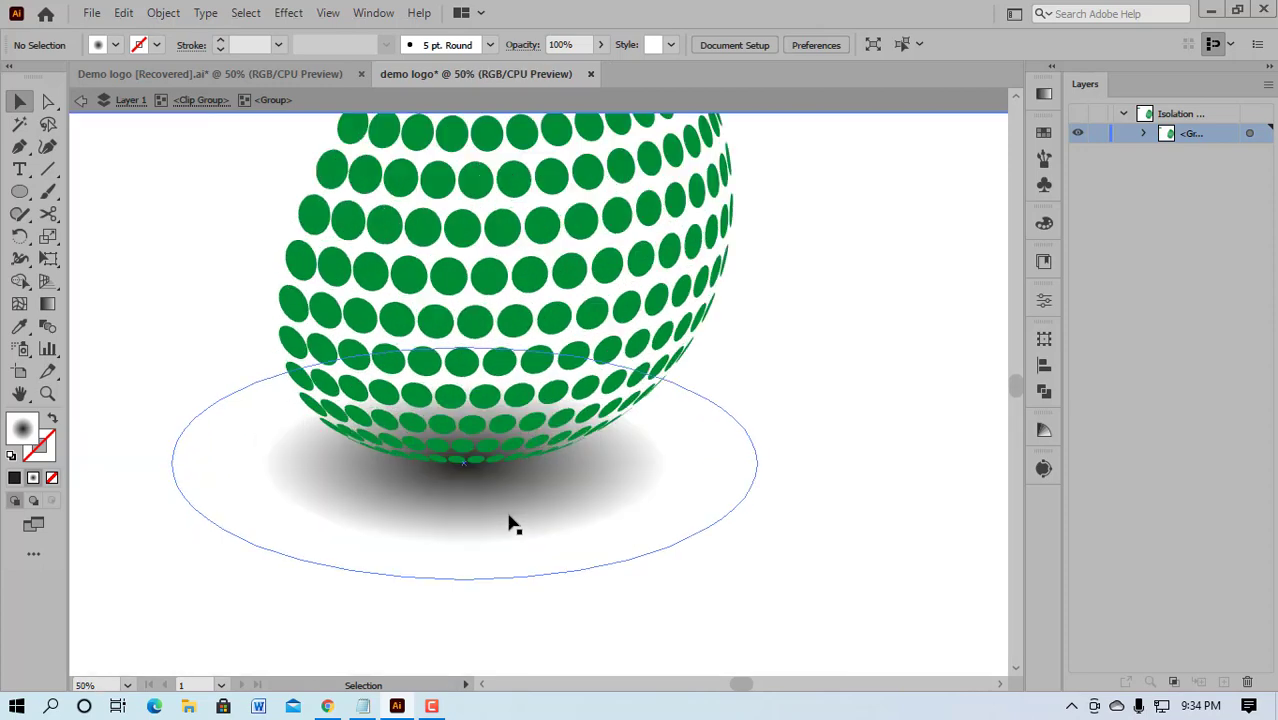
{"action": "left_click_drag", "start_coordinate": [462, 491], "coordinate": [487, 490]}
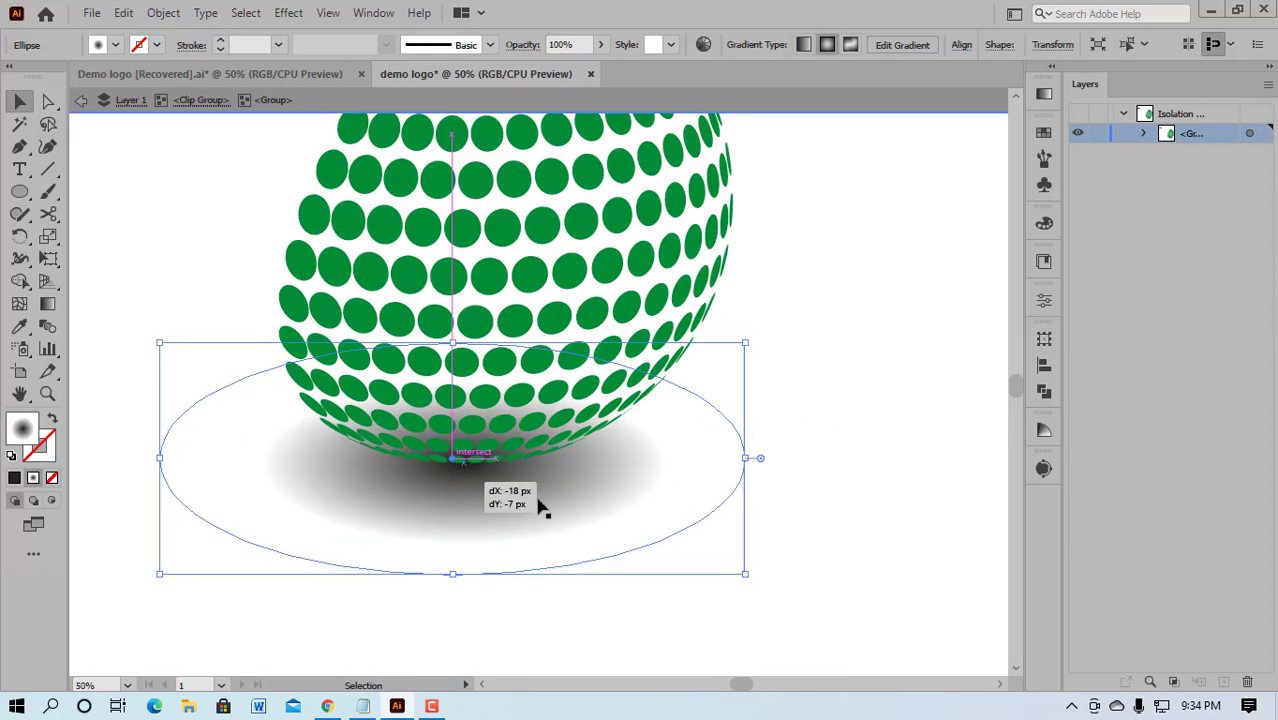
{"action": "left_click", "coordinate": [946, 349]}
{"action": "key", "text": "ctrl+minus"}
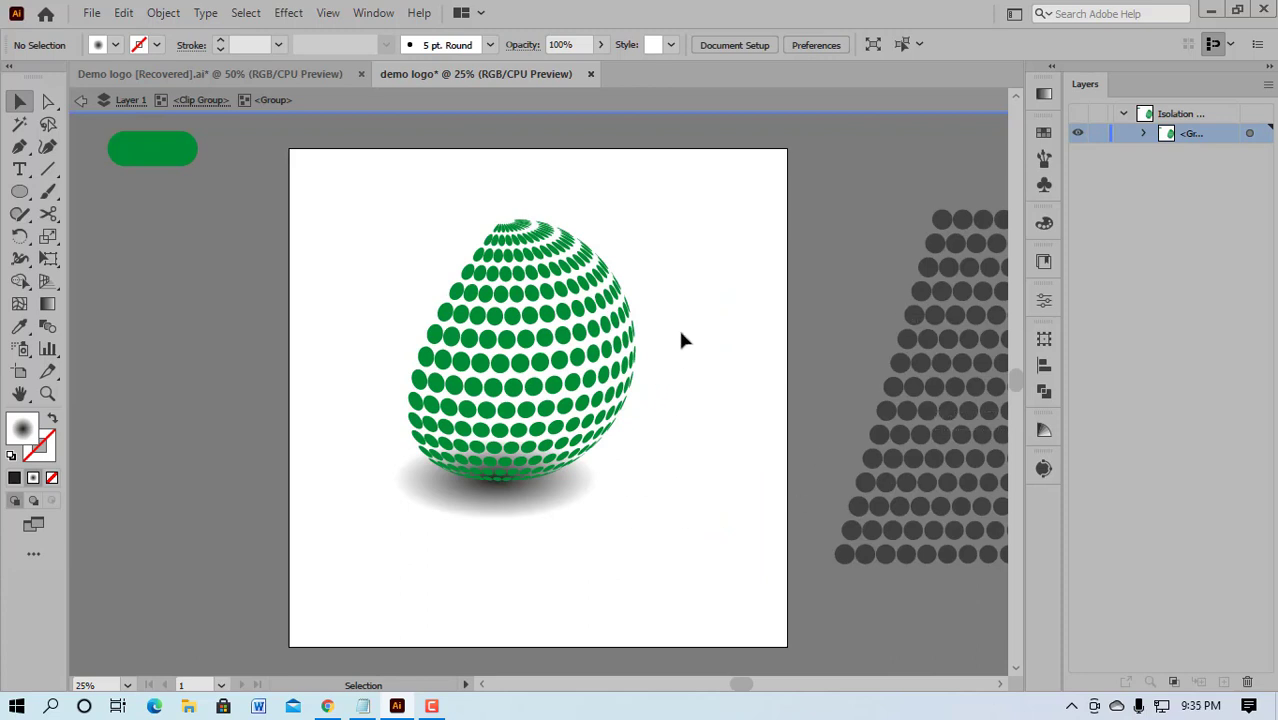
{"action": "key", "text": "ctrl+z"}
{"action": "key", "text": "ctrl+shift+z"}
{"action": "scroll", "coordinate": [676, 532], "scroll_direction": "up", "scroll_amount": 1}
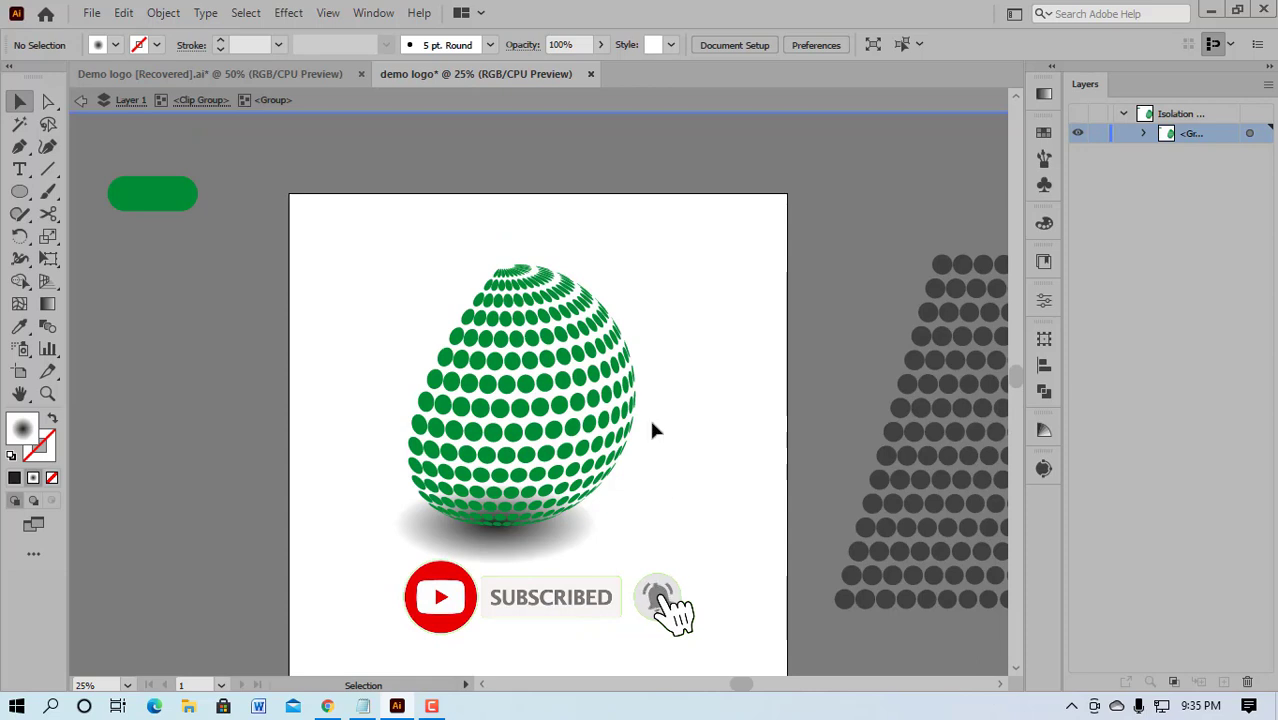
{"action": "scroll", "coordinate": [677, 420], "scroll_direction": "down", "scroll_amount": 1}
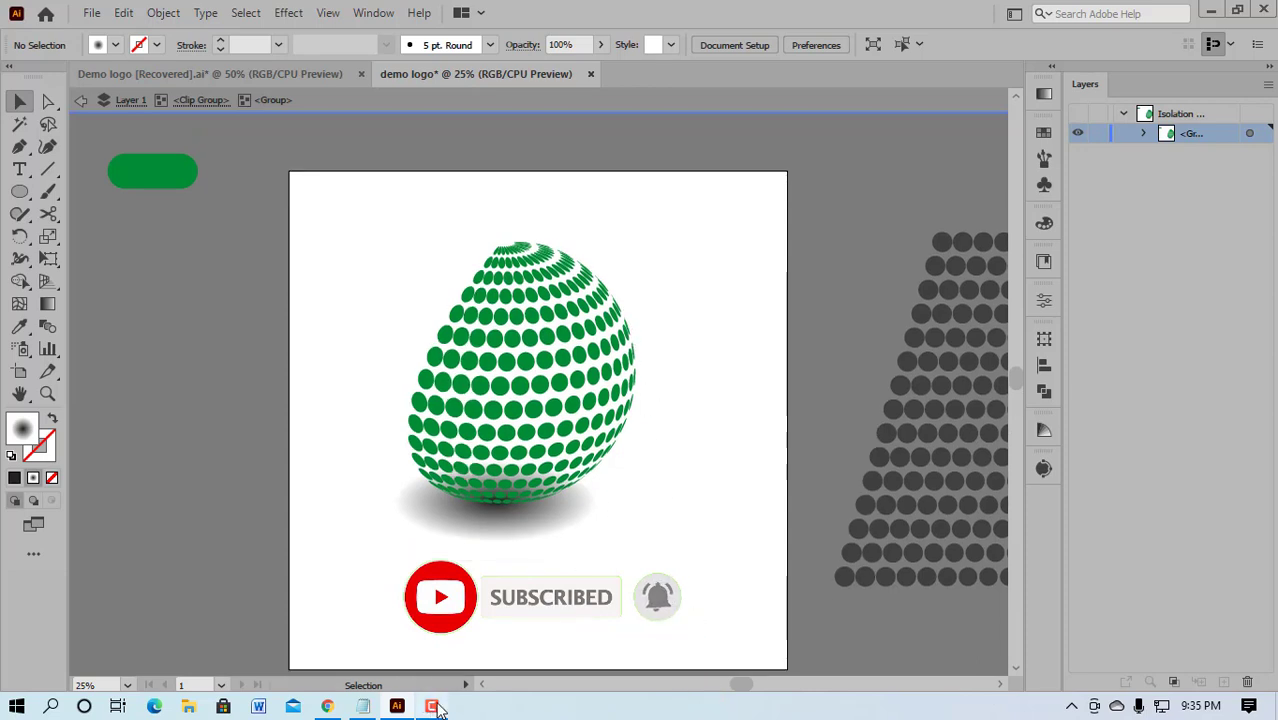